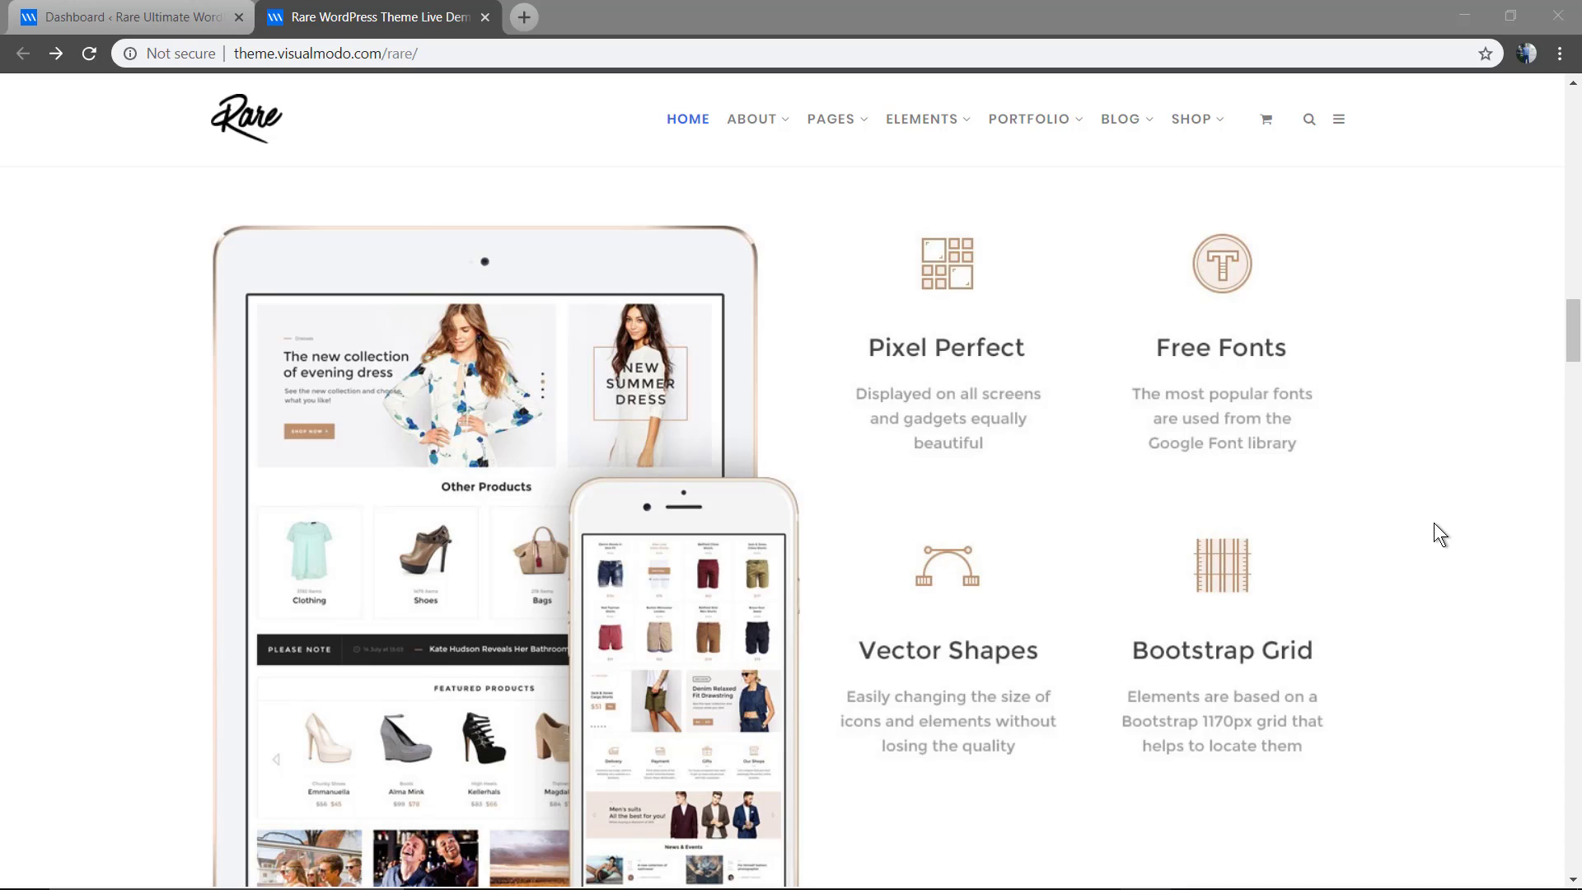
# Browse the Rare demo homepage's feature sections, then go to the WordPress admin's Add New Page tab
pyautogui.scroll(-4, 1434, 523)
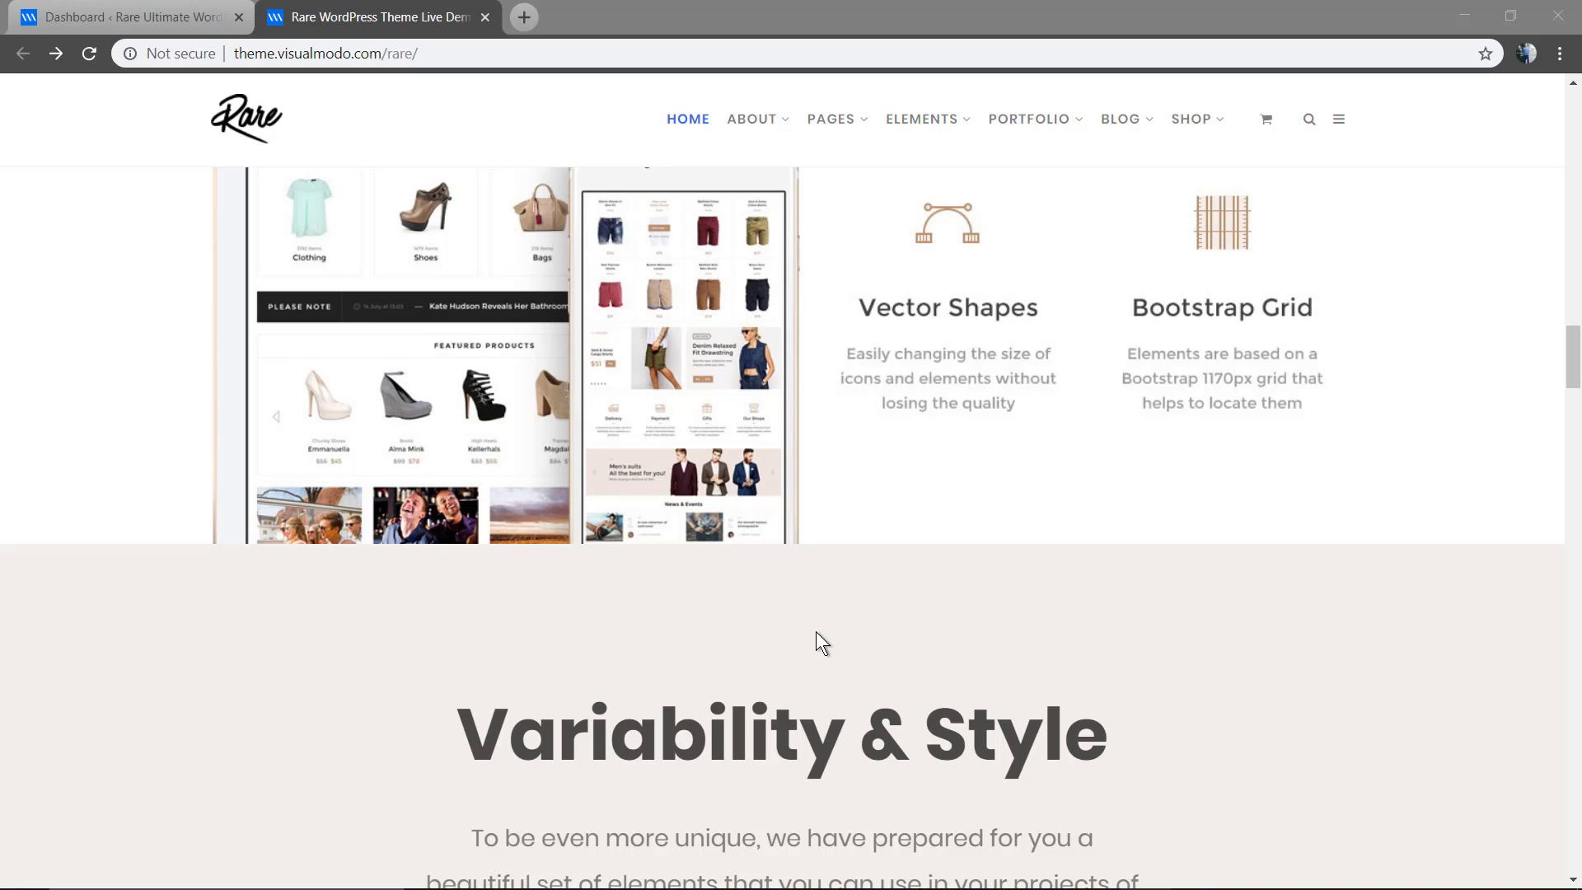
pyautogui.click(650, 542)
pyautogui.scroll(4, 567, 656)
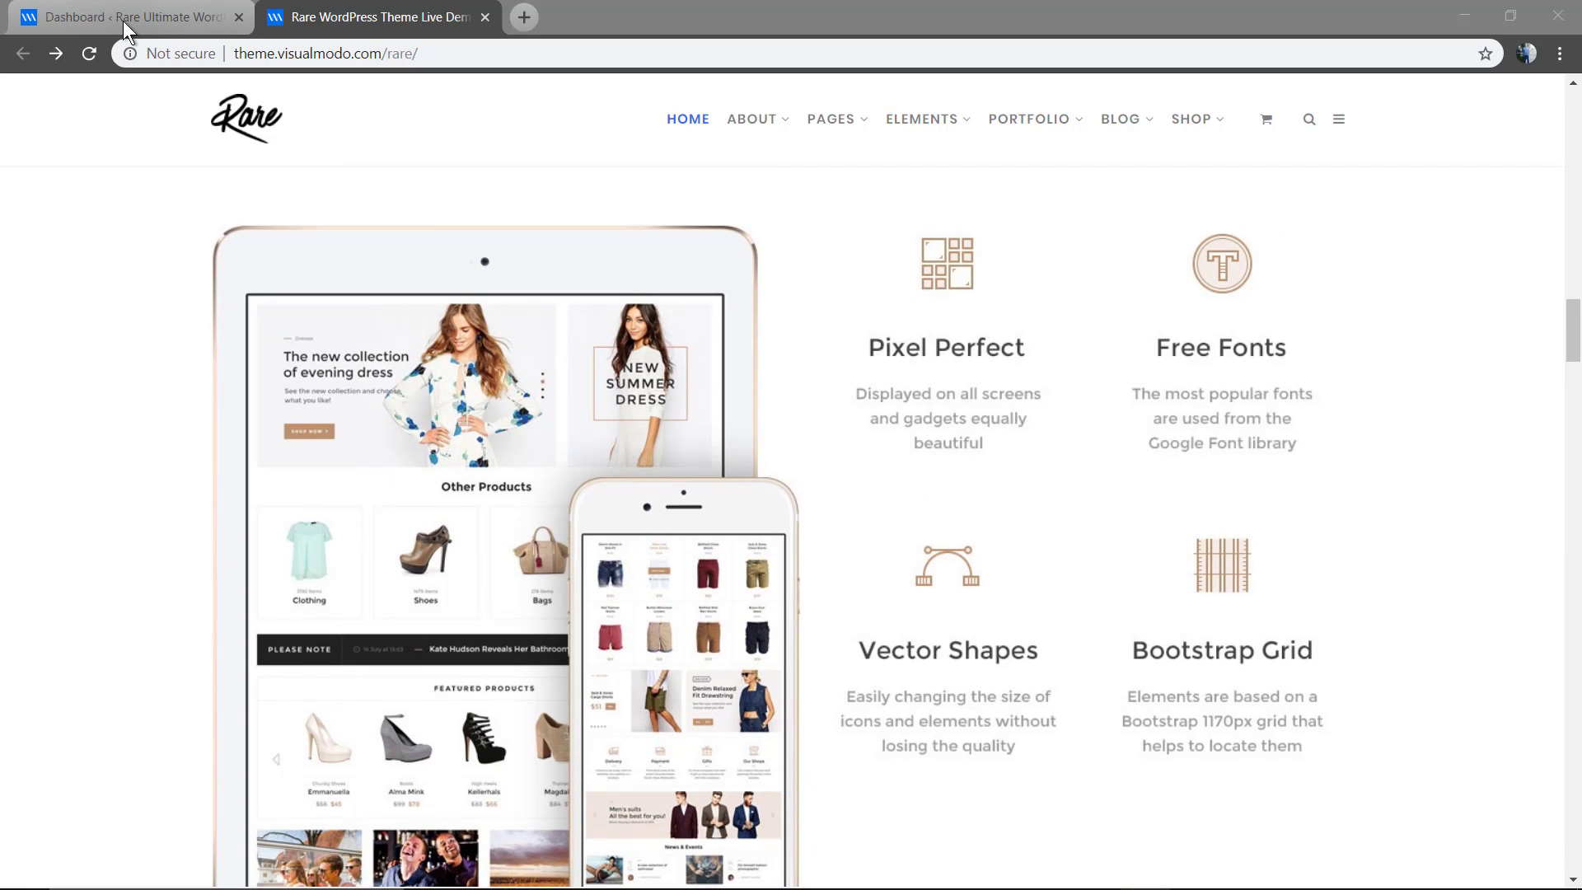
pyautogui.click(124, 17)
# Start a new page titled 'Spacing' and bring up WPBakery's backend editor element list
pyautogui.click(41, 355)
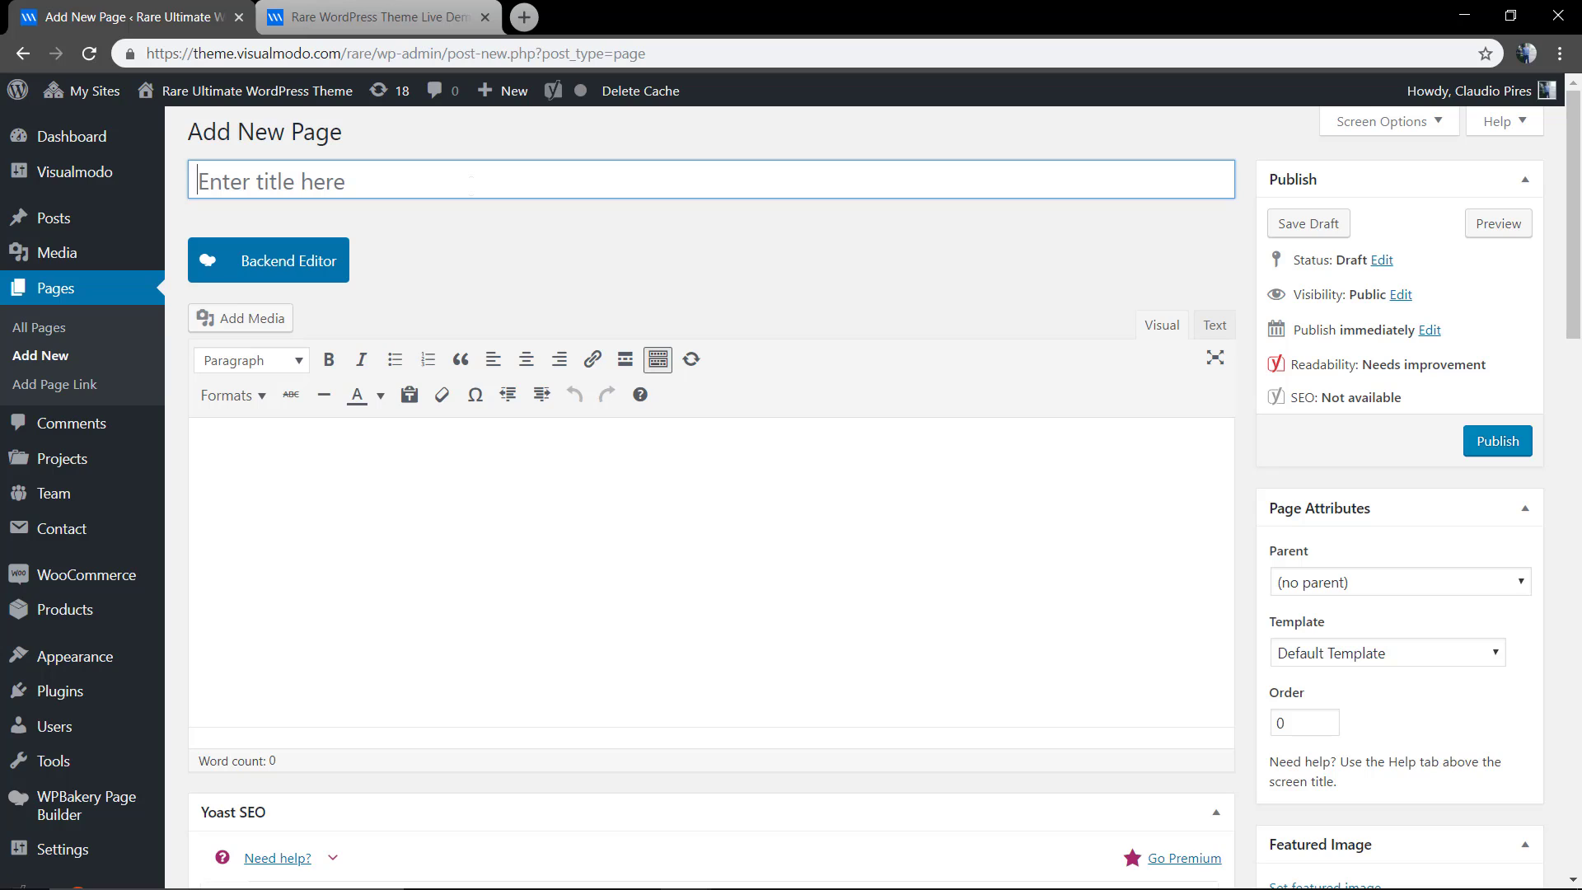
pyautogui.write('Spacing')
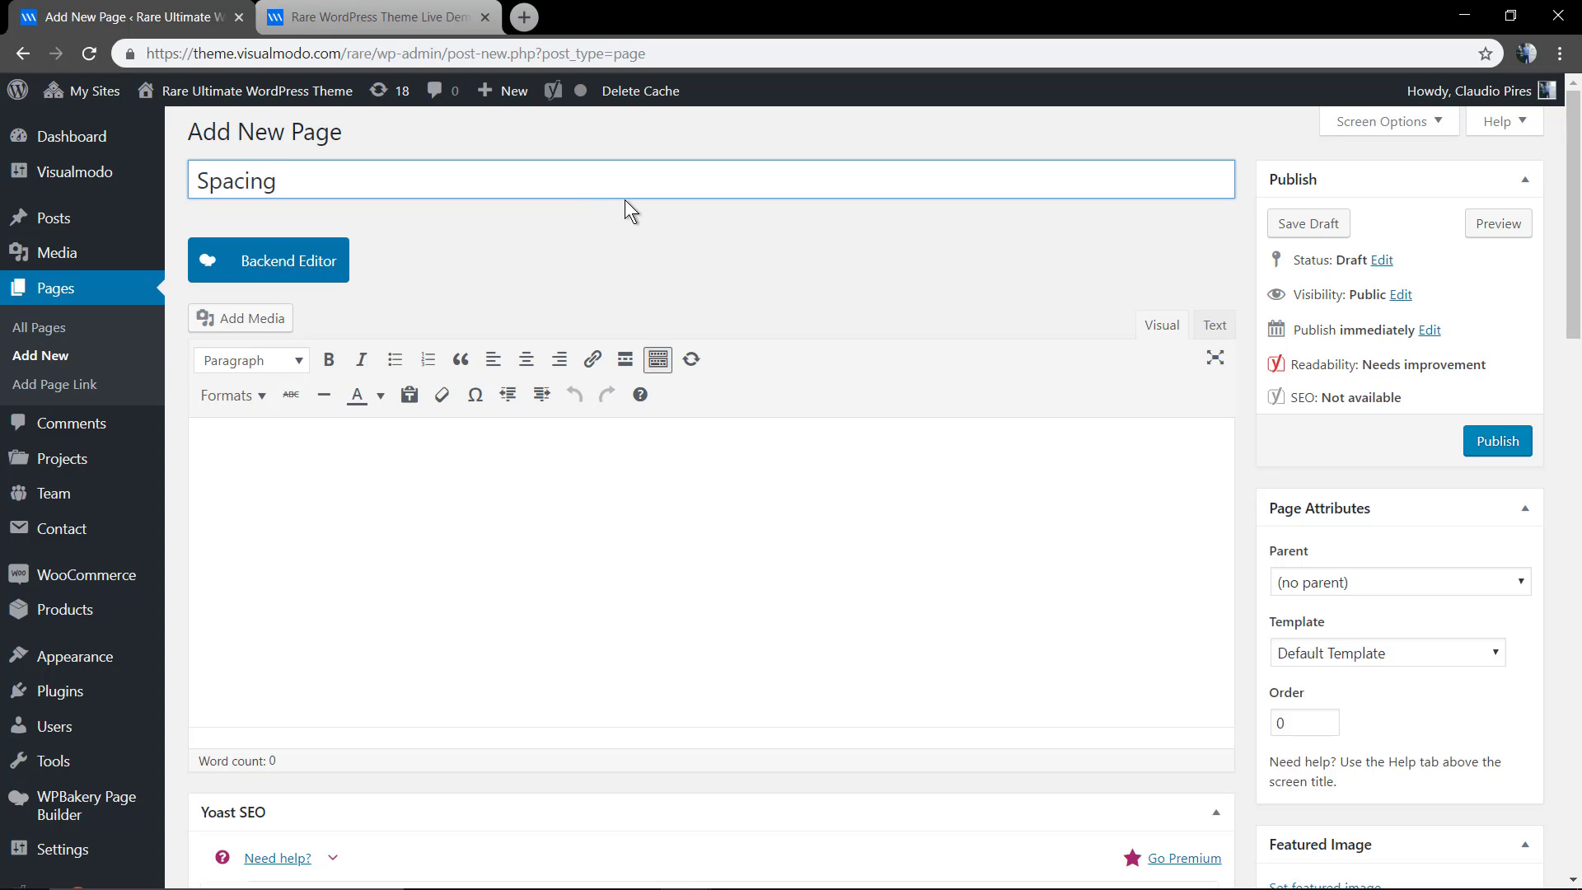
pyautogui.click(267, 269)
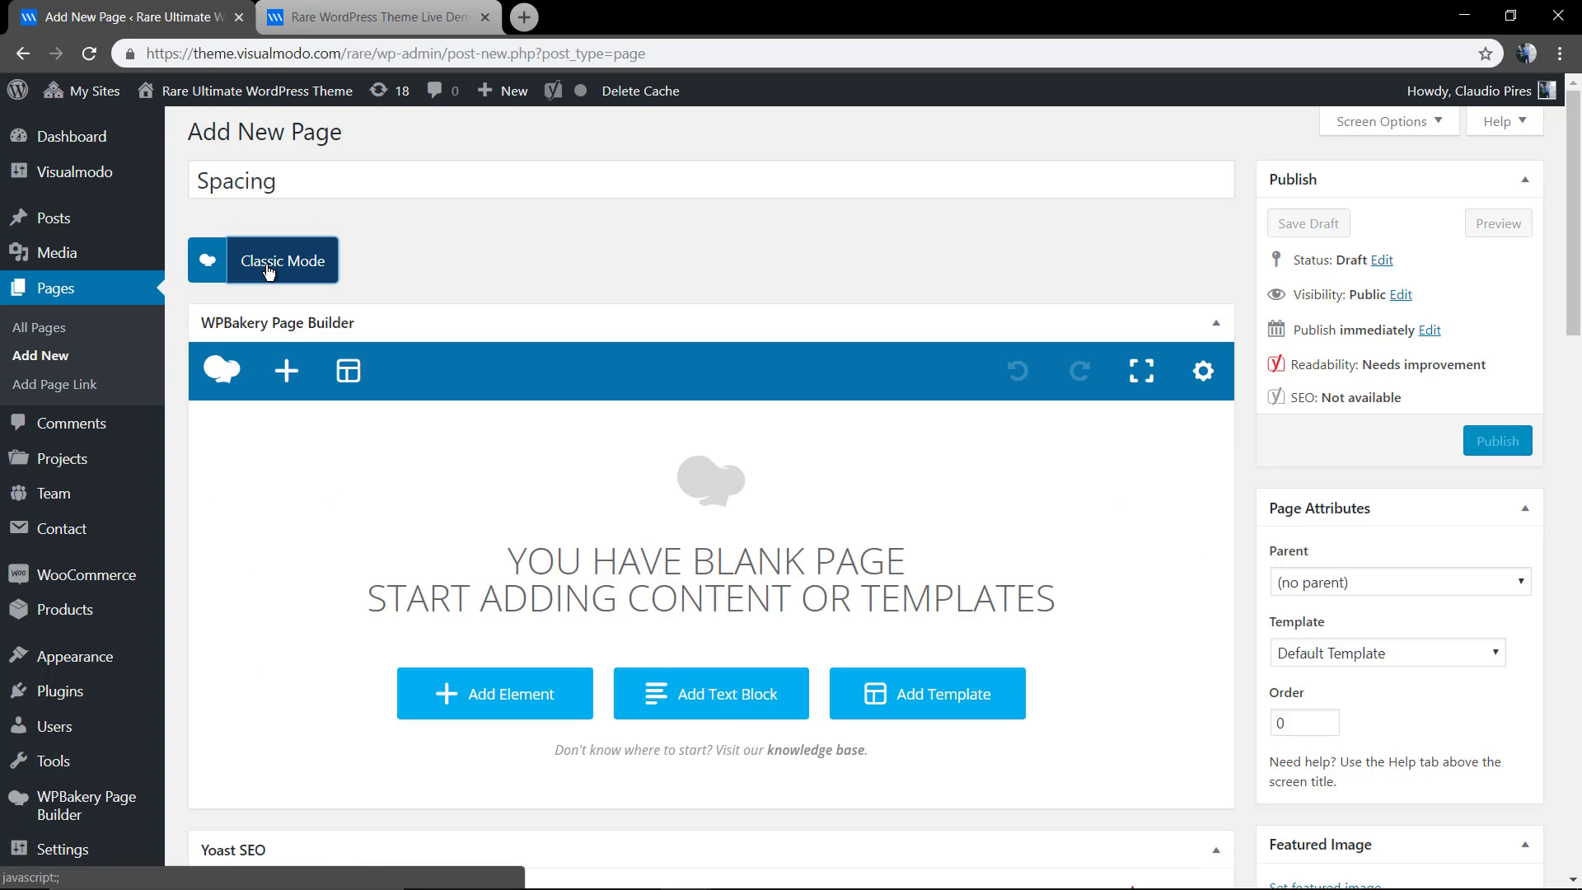
pyautogui.click(518, 708)
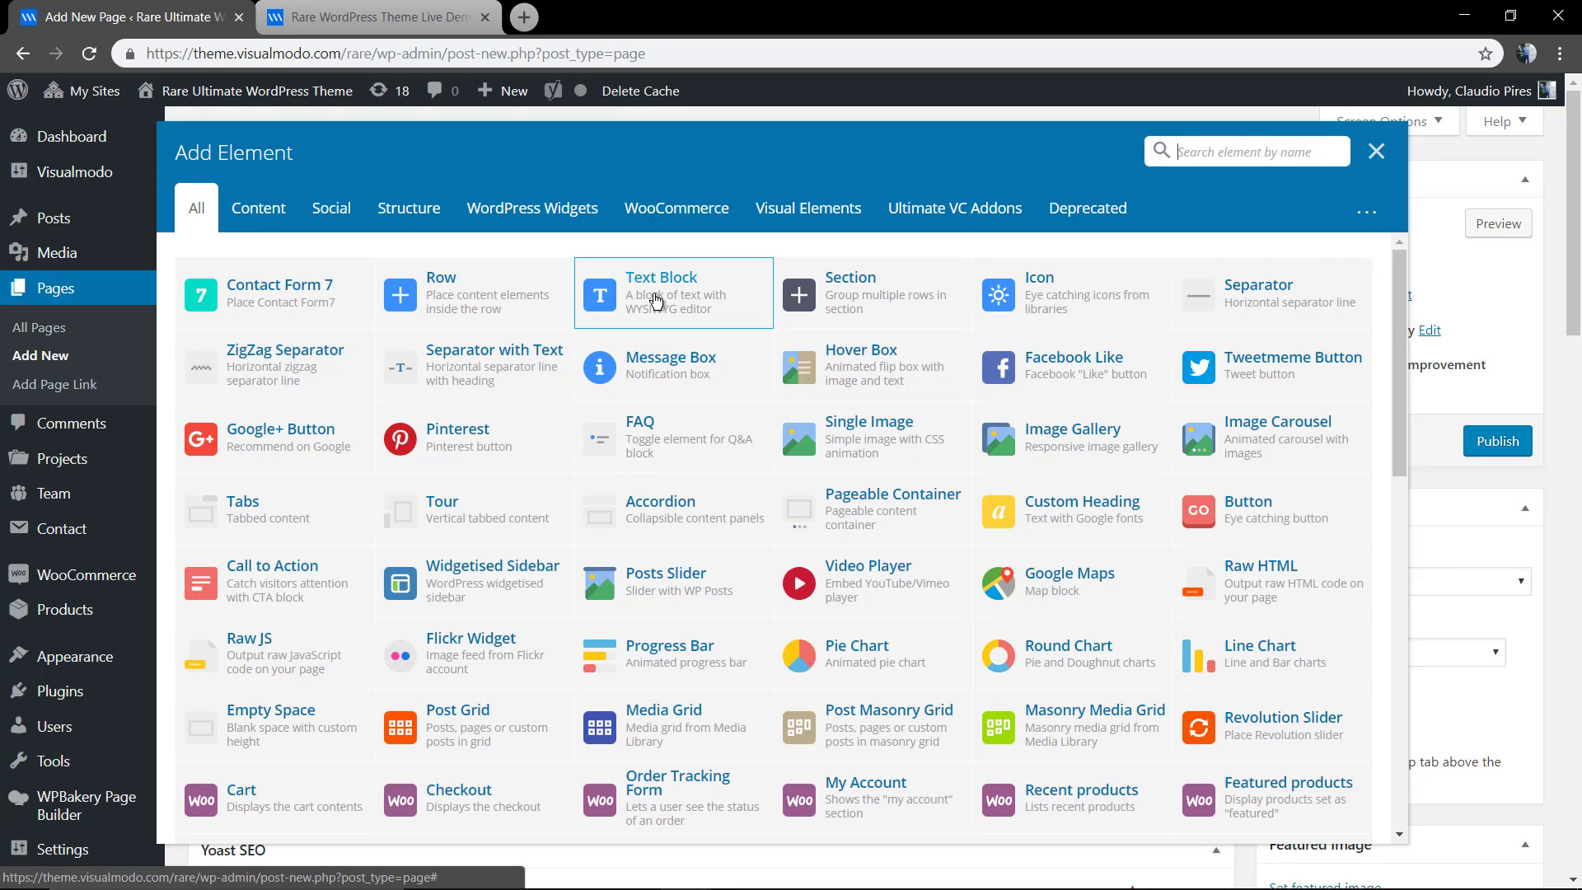
# Add a Text Block with its default text, then a second Text Block with the placeholder cleared
pyautogui.click(656, 300)
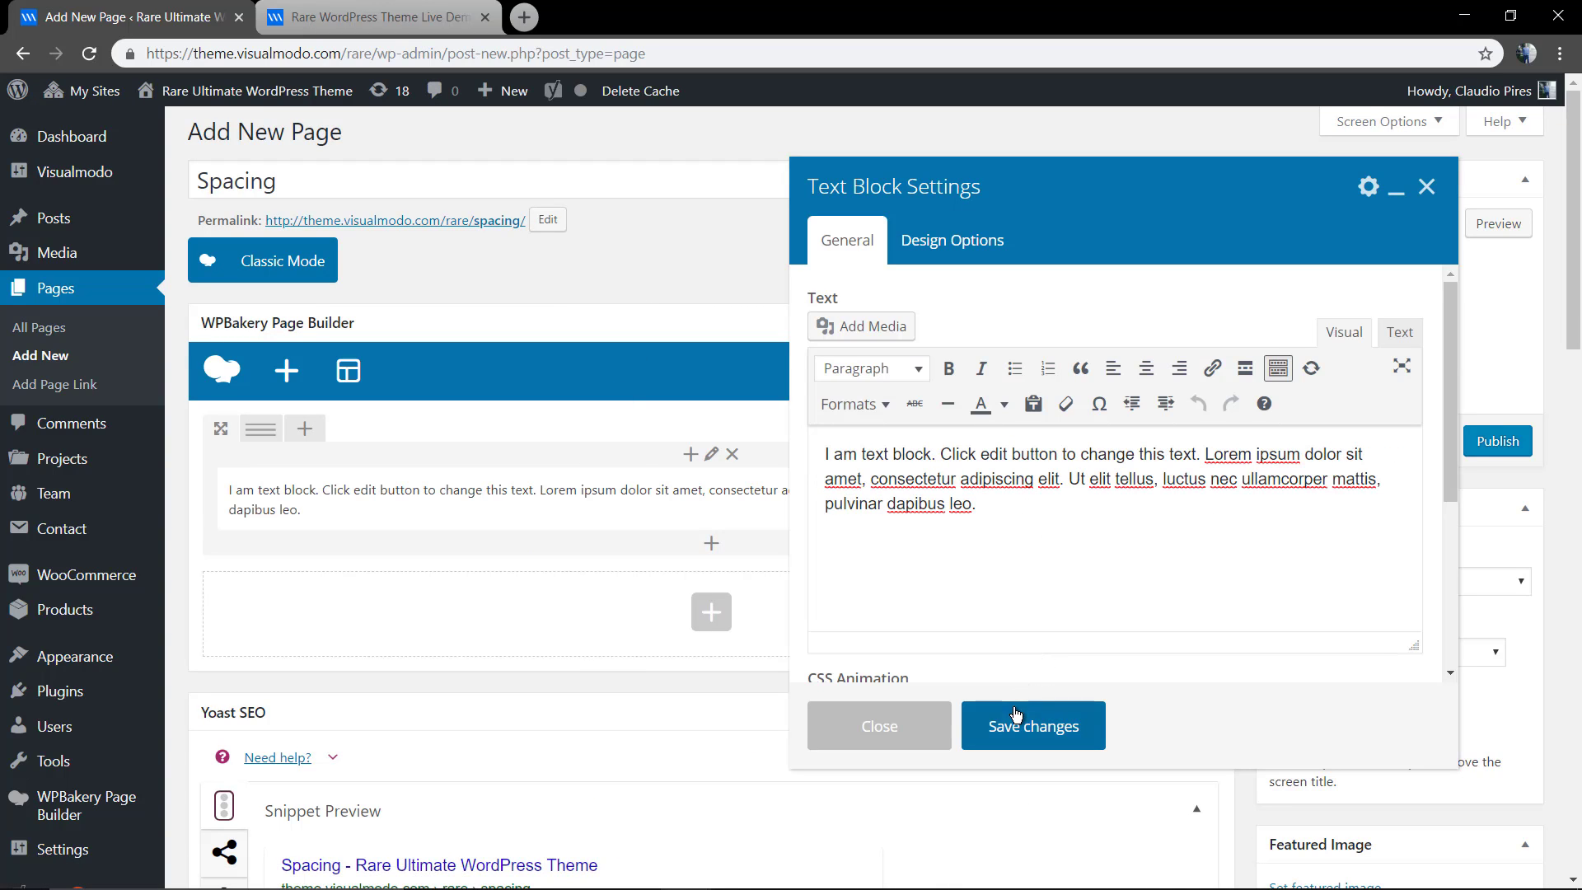
pyautogui.click(1025, 736)
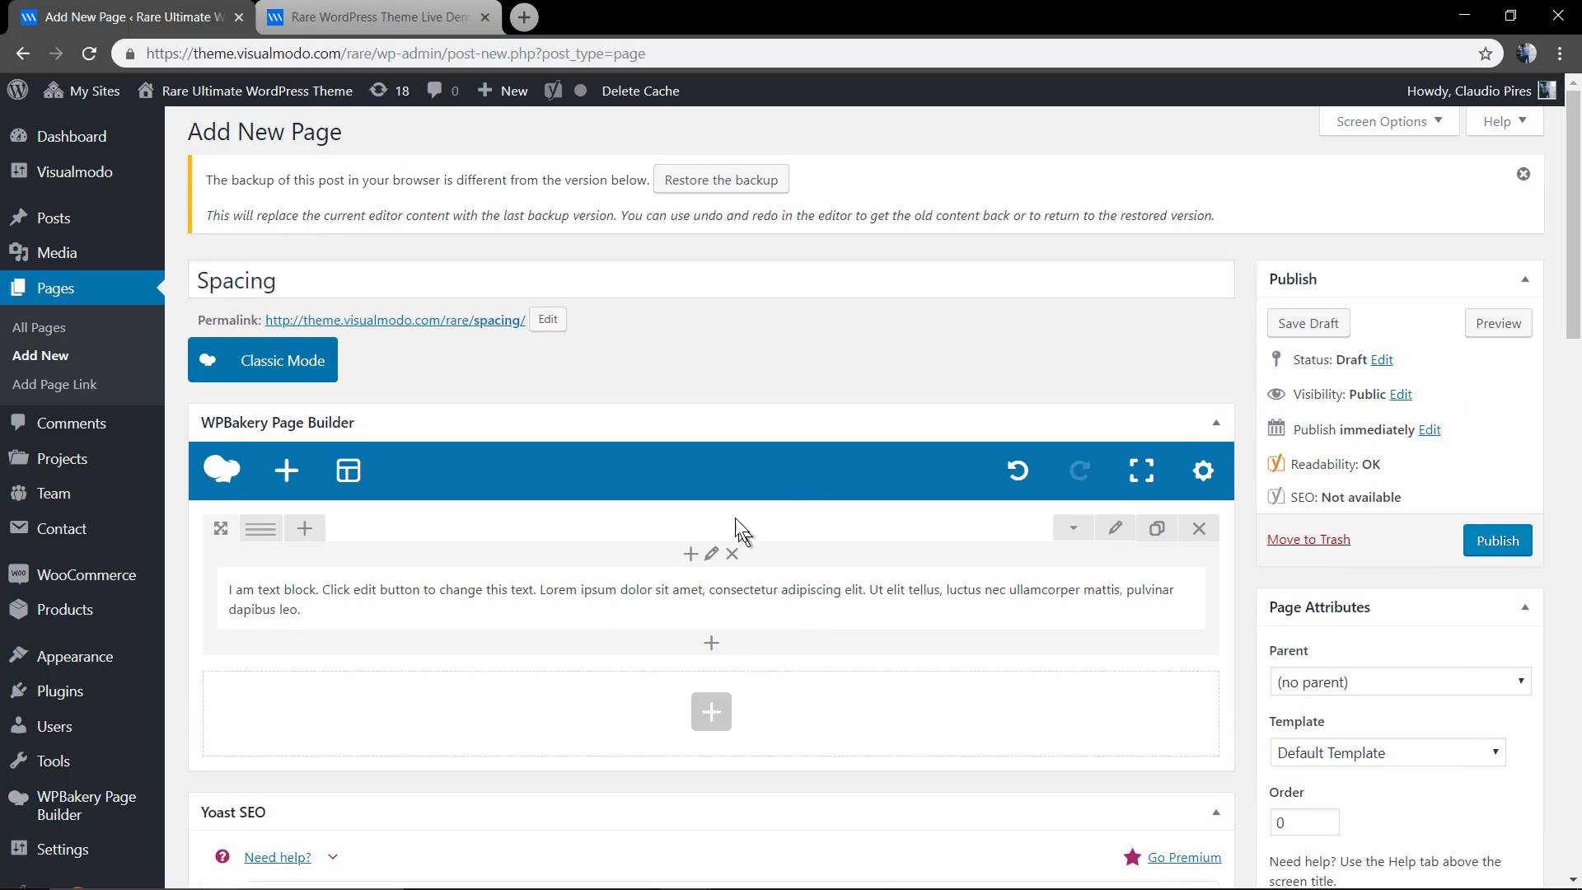
pyautogui.click(691, 553)
pyautogui.click(633, 305)
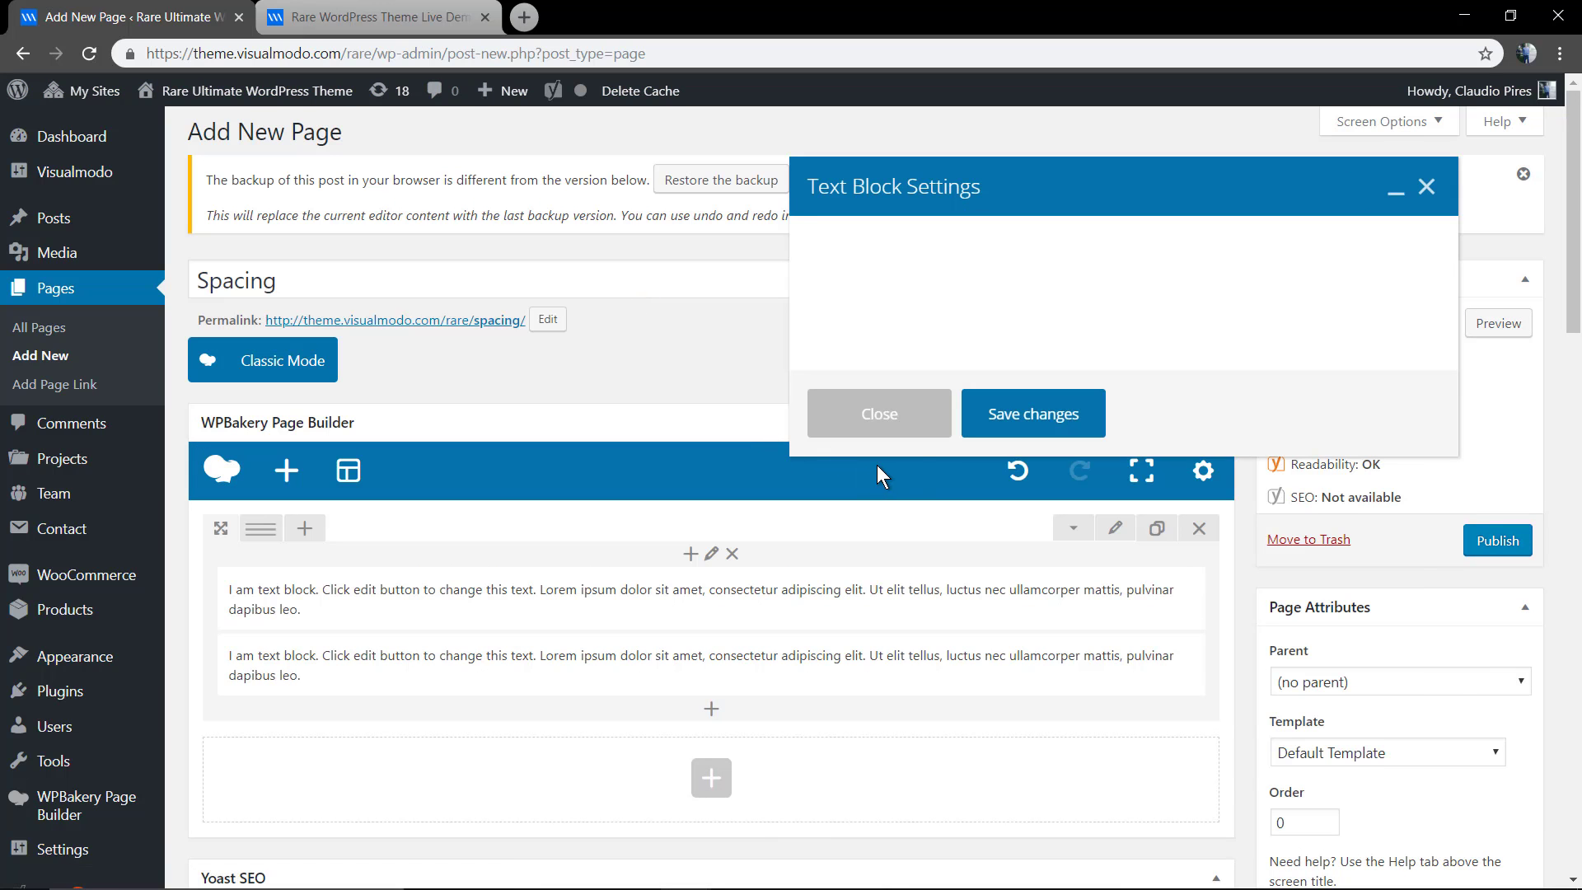
pyautogui.hotkey('ctrl', 'a')
pyautogui.press('BackSpace')
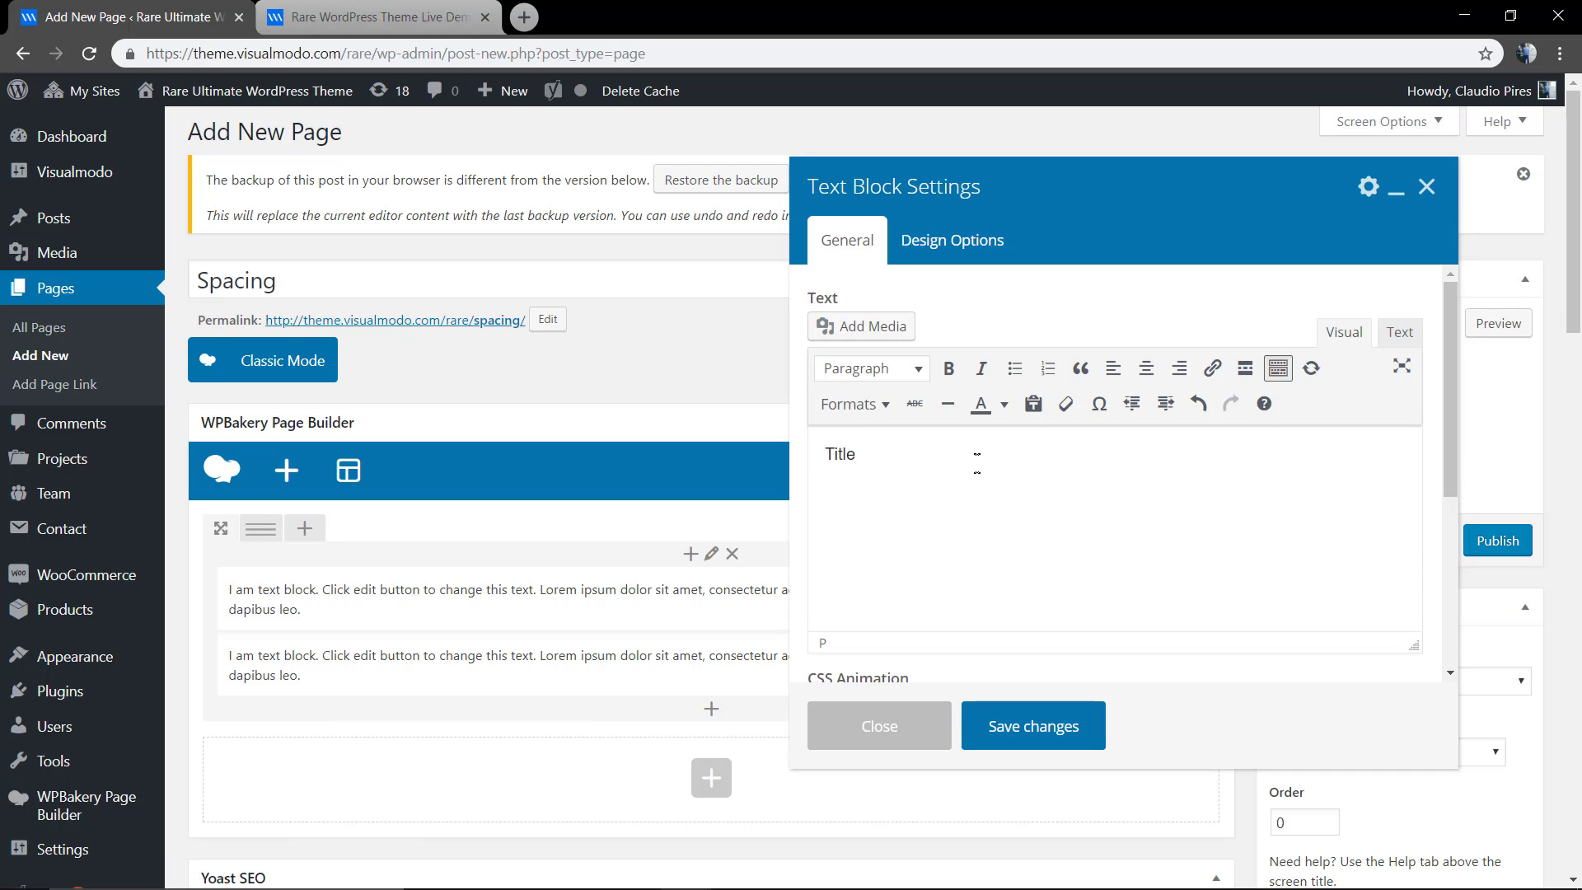
# Make the second block read 'Title' as Heading 2, and switch the row to 1/2 + 1/2
pyautogui.moveTo(977, 461); pyautogui.dragTo(813, 454)
pyautogui.click(832, 367)
pyautogui.click(940, 518)
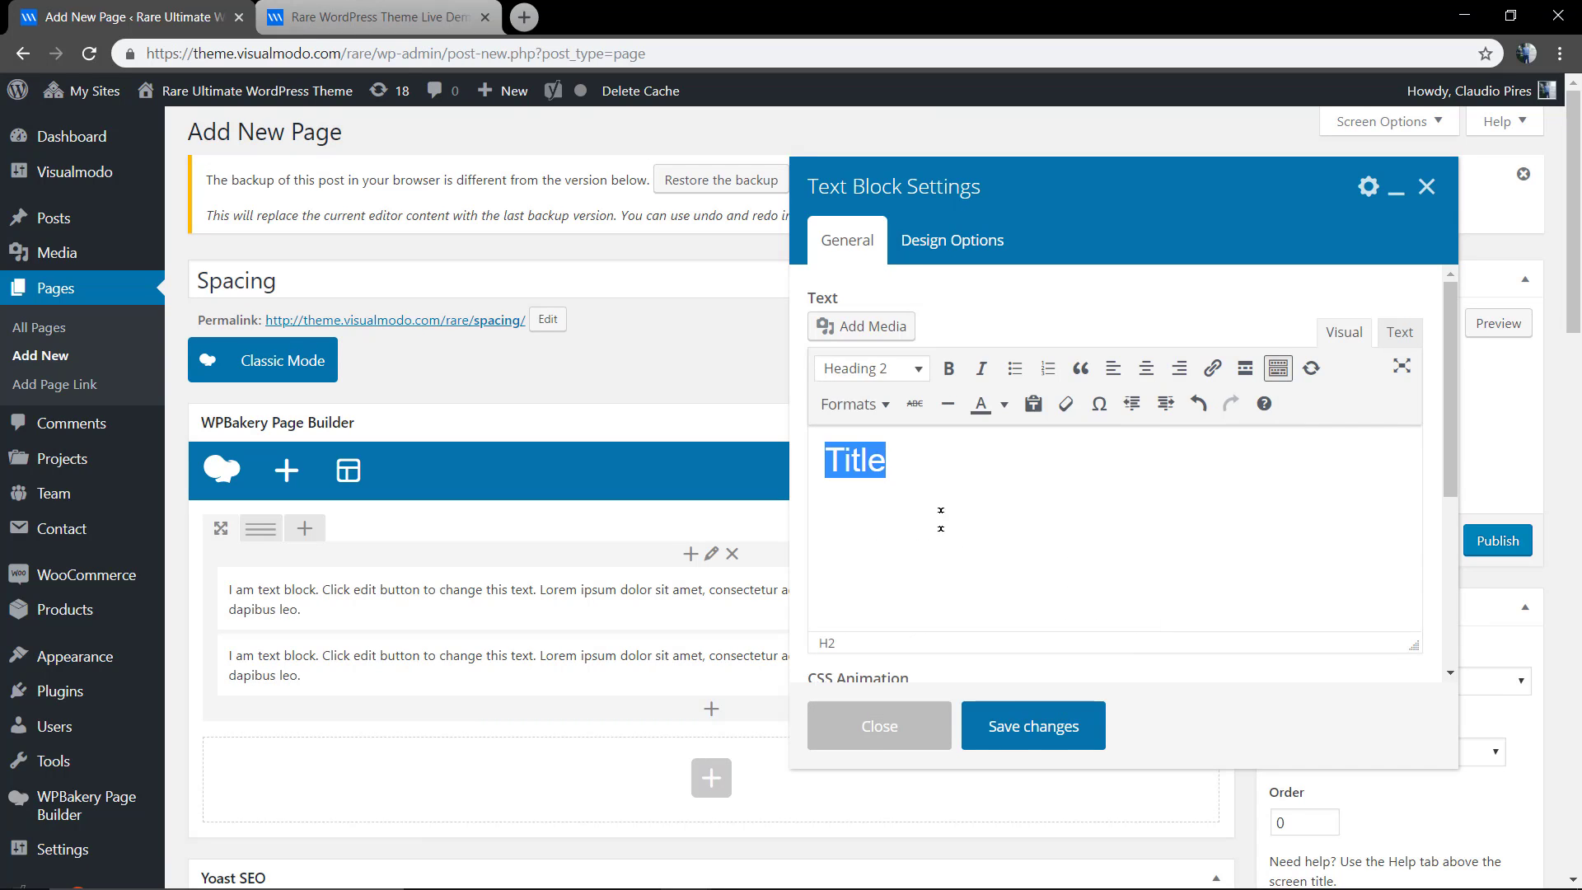
pyautogui.click(1024, 730)
pyautogui.moveTo(262, 528)
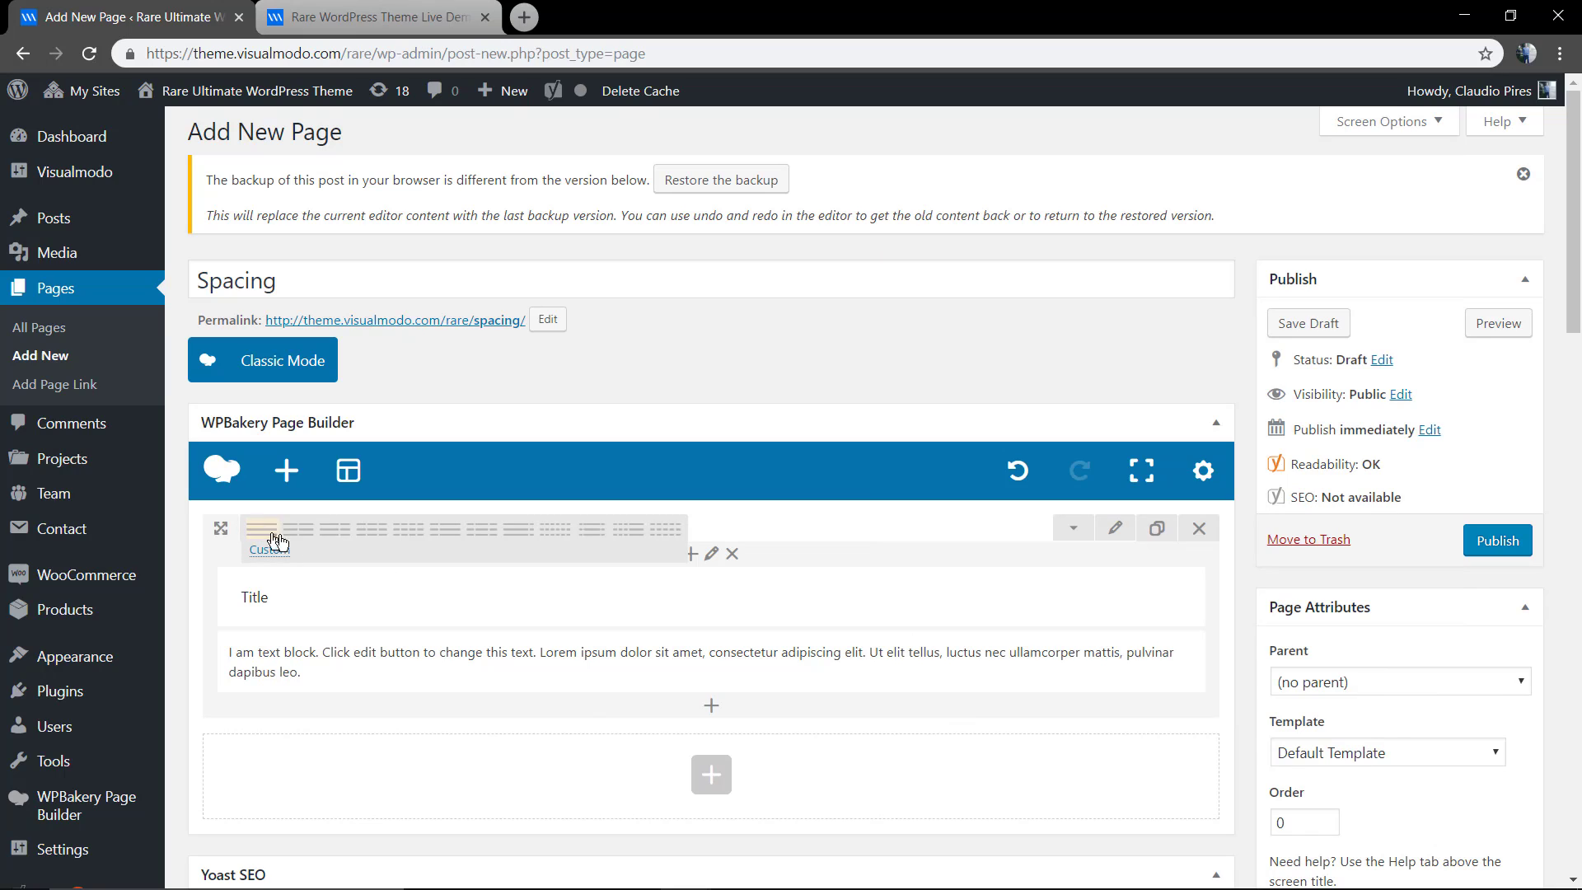
pyautogui.click(299, 542)
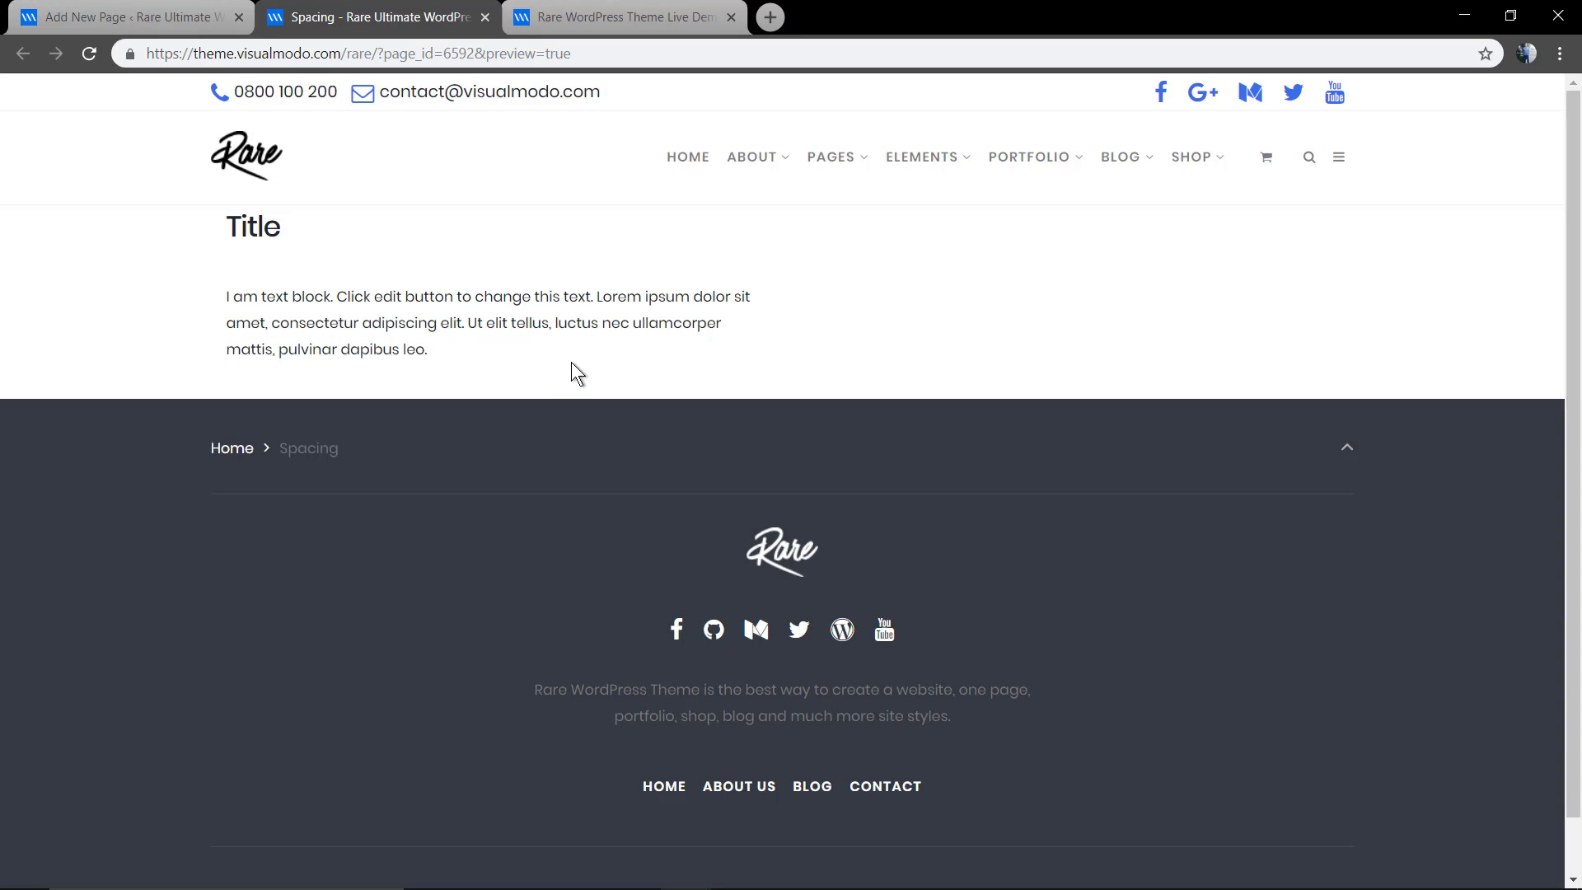
# Review the Spacing preview's Title heading and text, then return to the Add New Page editor
pyautogui.click(173, 10)
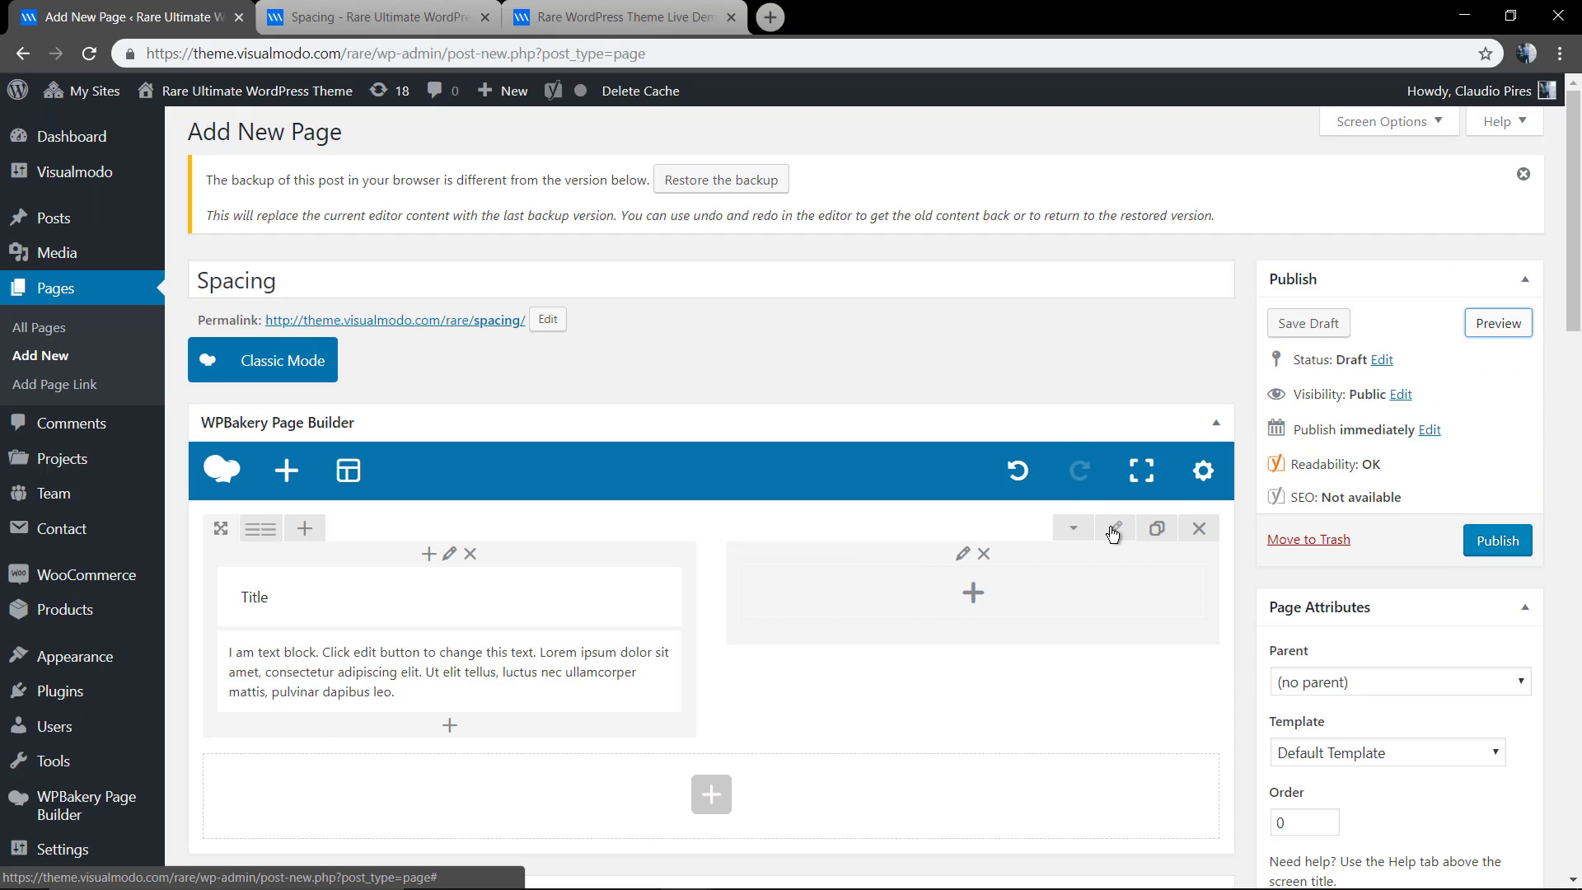
# In the row's Design Options, enter 0 for the top and bottom padding, border and margin
pyautogui.click(1117, 532)
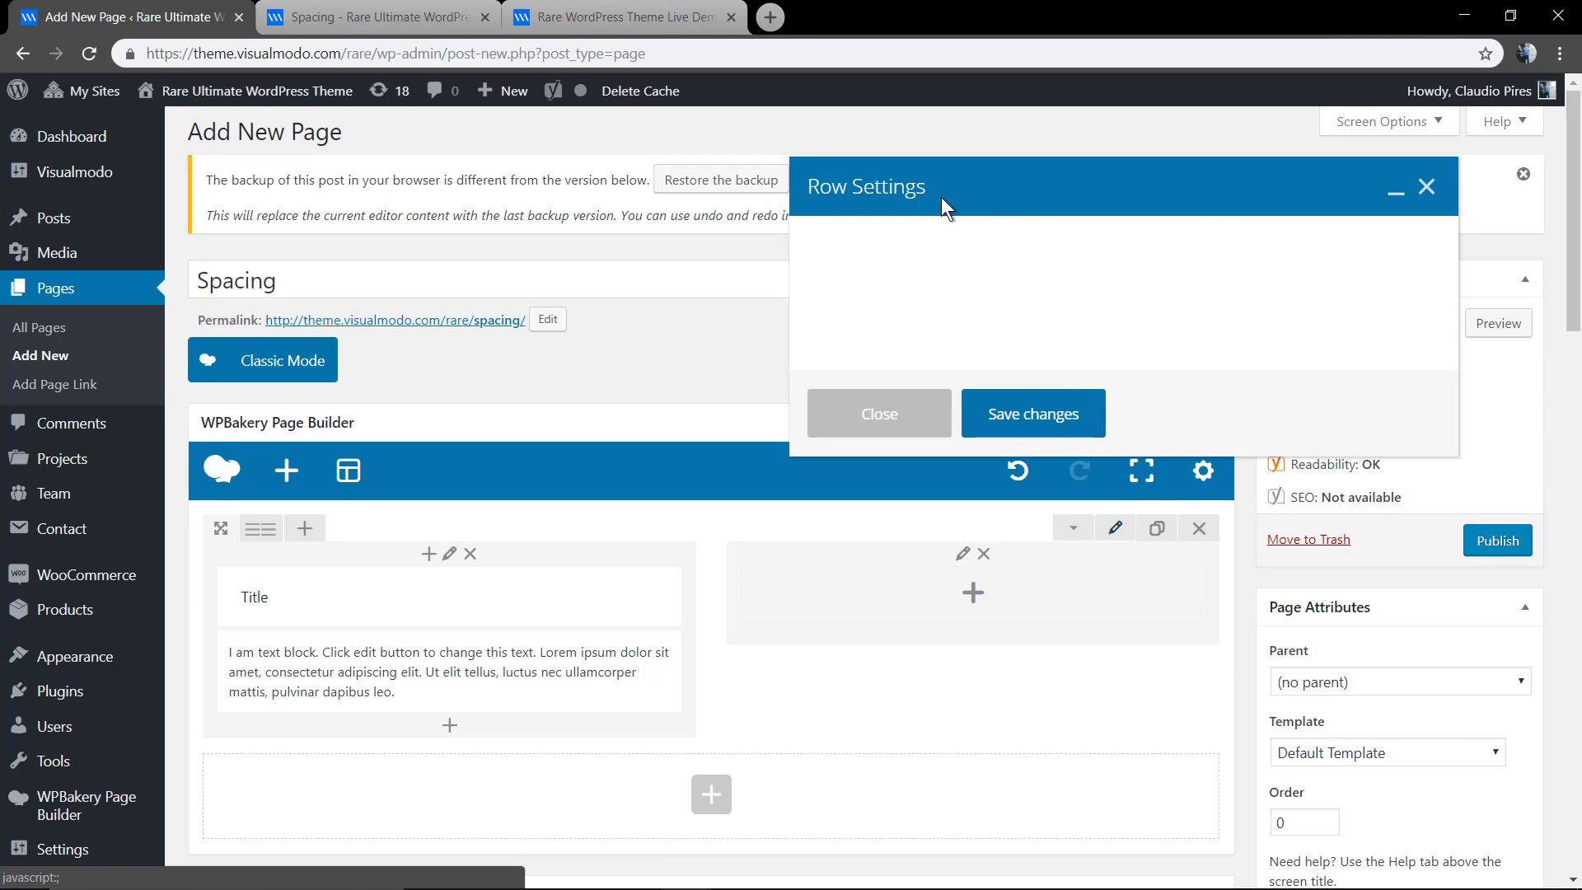
pyautogui.moveTo(932, 186); pyautogui.dragTo(608, 213)
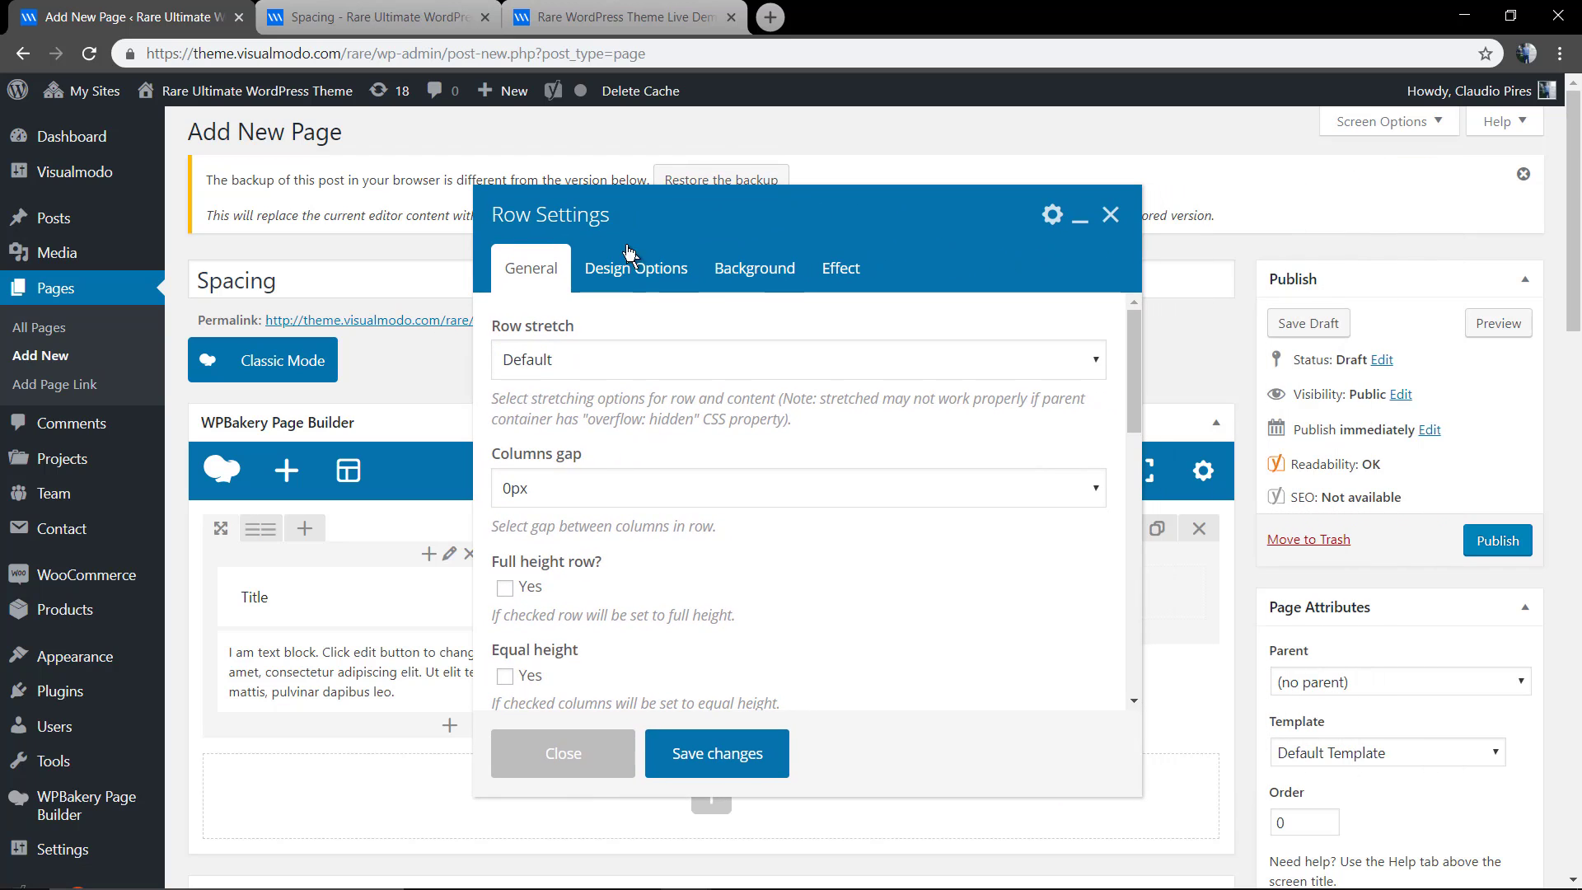
pyautogui.click(632, 273)
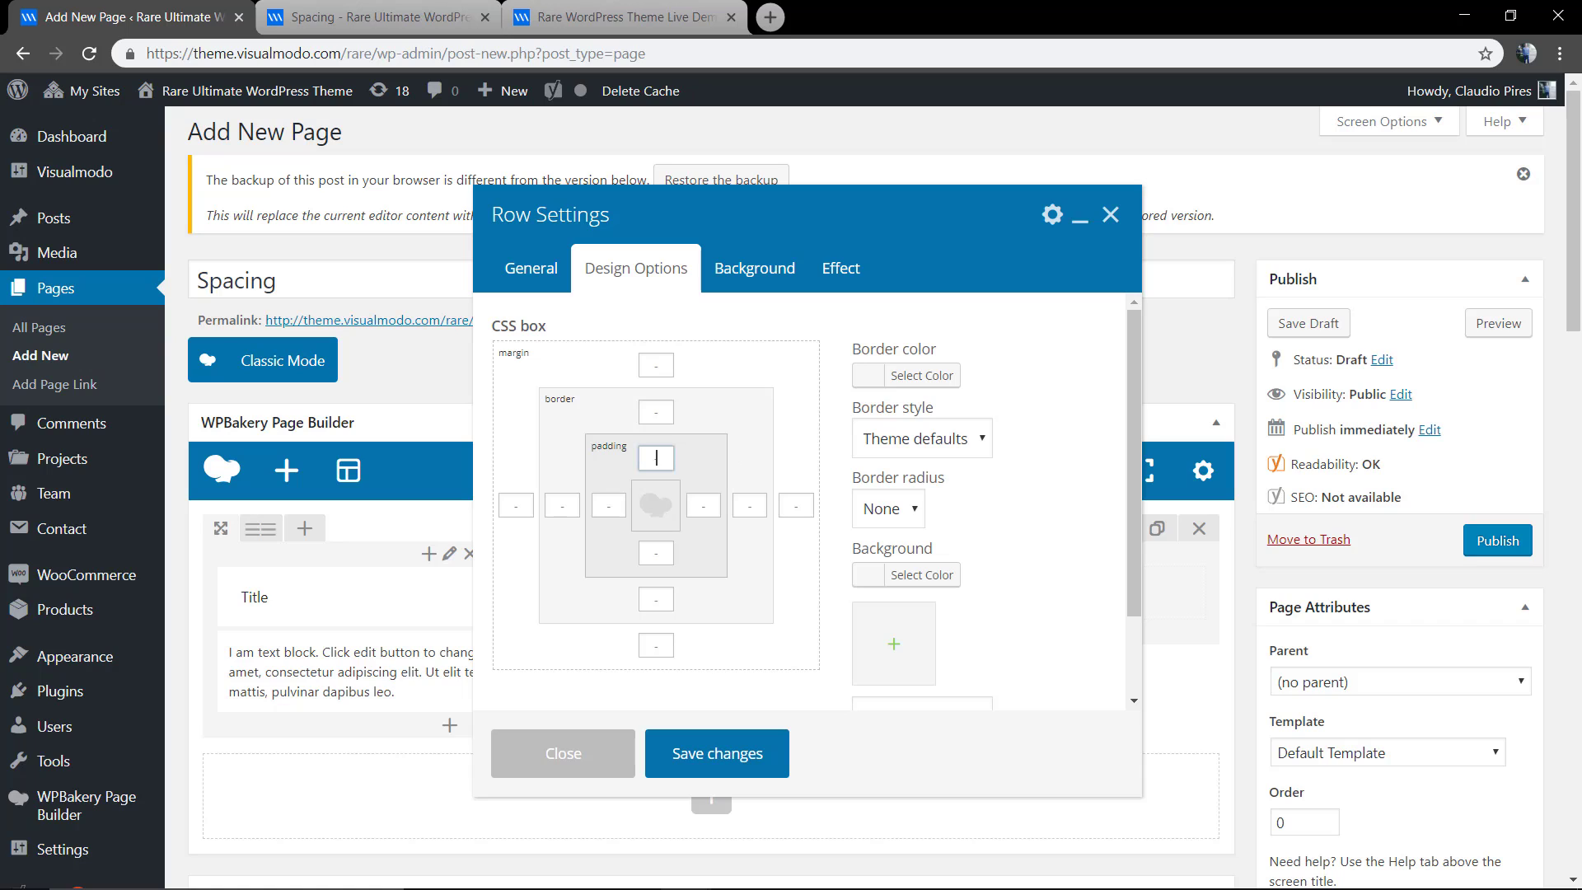
pyautogui.write('0')
pyautogui.click(656, 412)
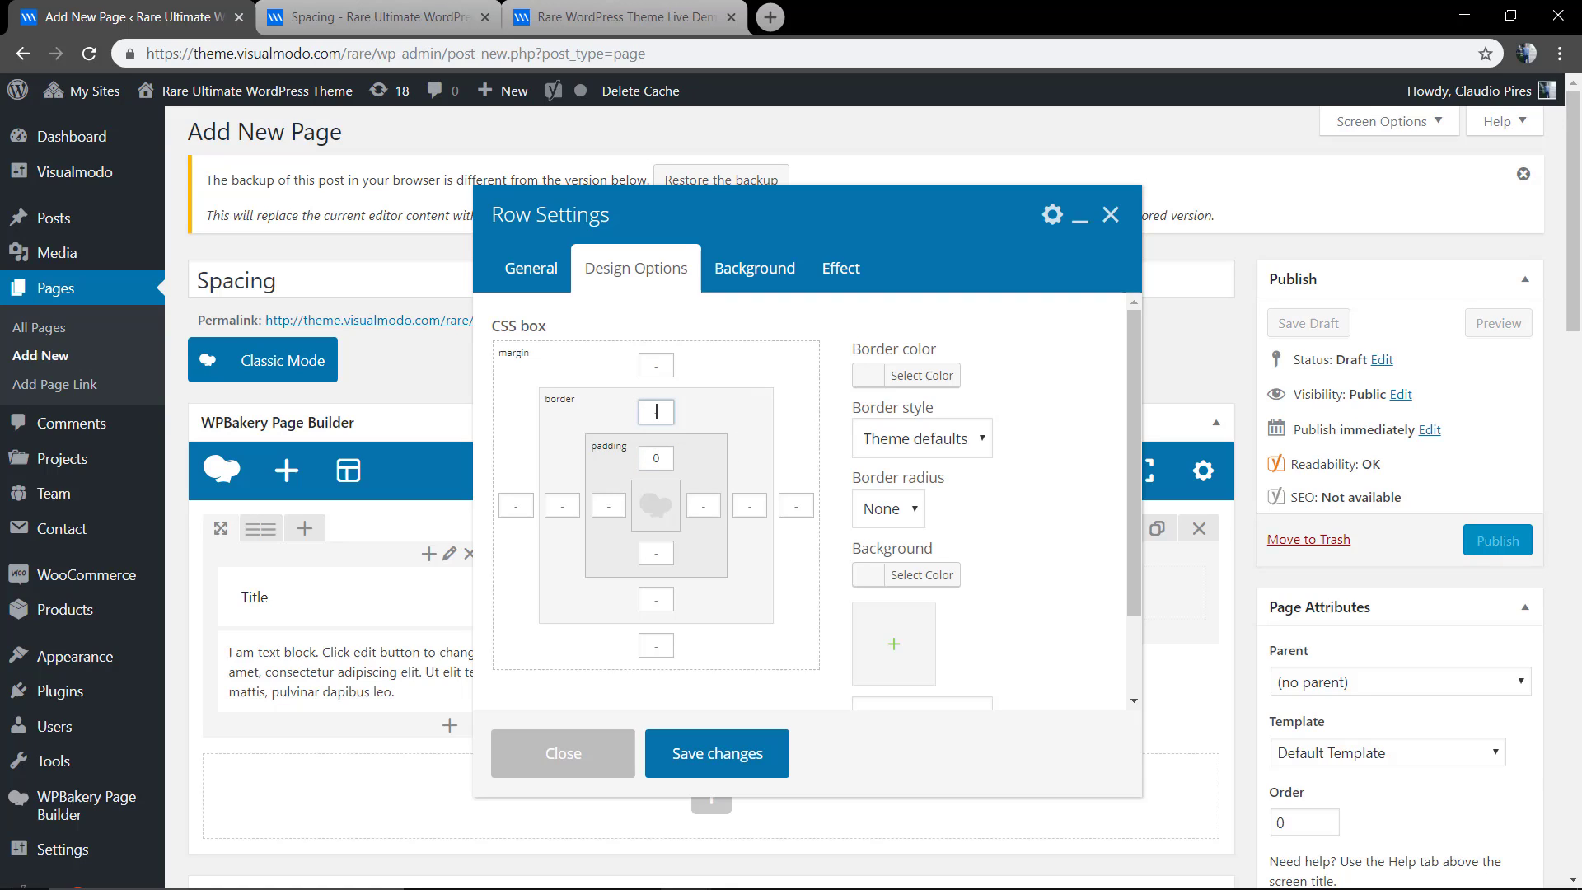
pyautogui.write('0')
pyautogui.click(656, 365)
pyautogui.write('0')
pyautogui.click(647, 553)
pyautogui.write('0')
pyautogui.click(648, 600)
pyautogui.write('0')
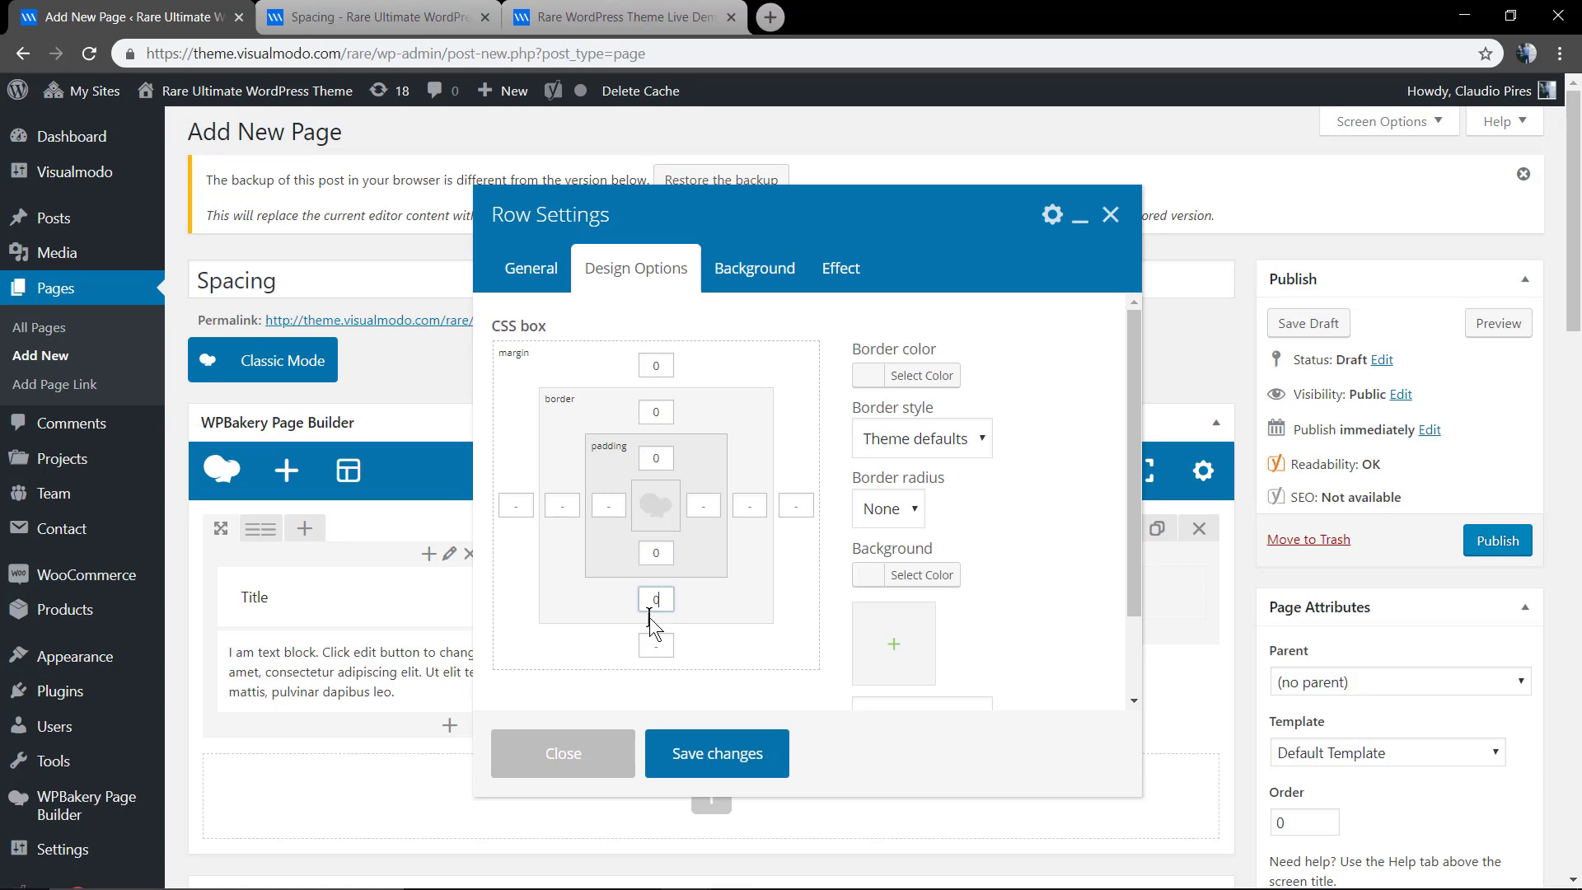
pyautogui.click(651, 644)
pyautogui.write('0')
# Tick Simplify controls, save the row's zero spacing, and refresh the page preview
pyautogui.scroll(-1, 986, 561)
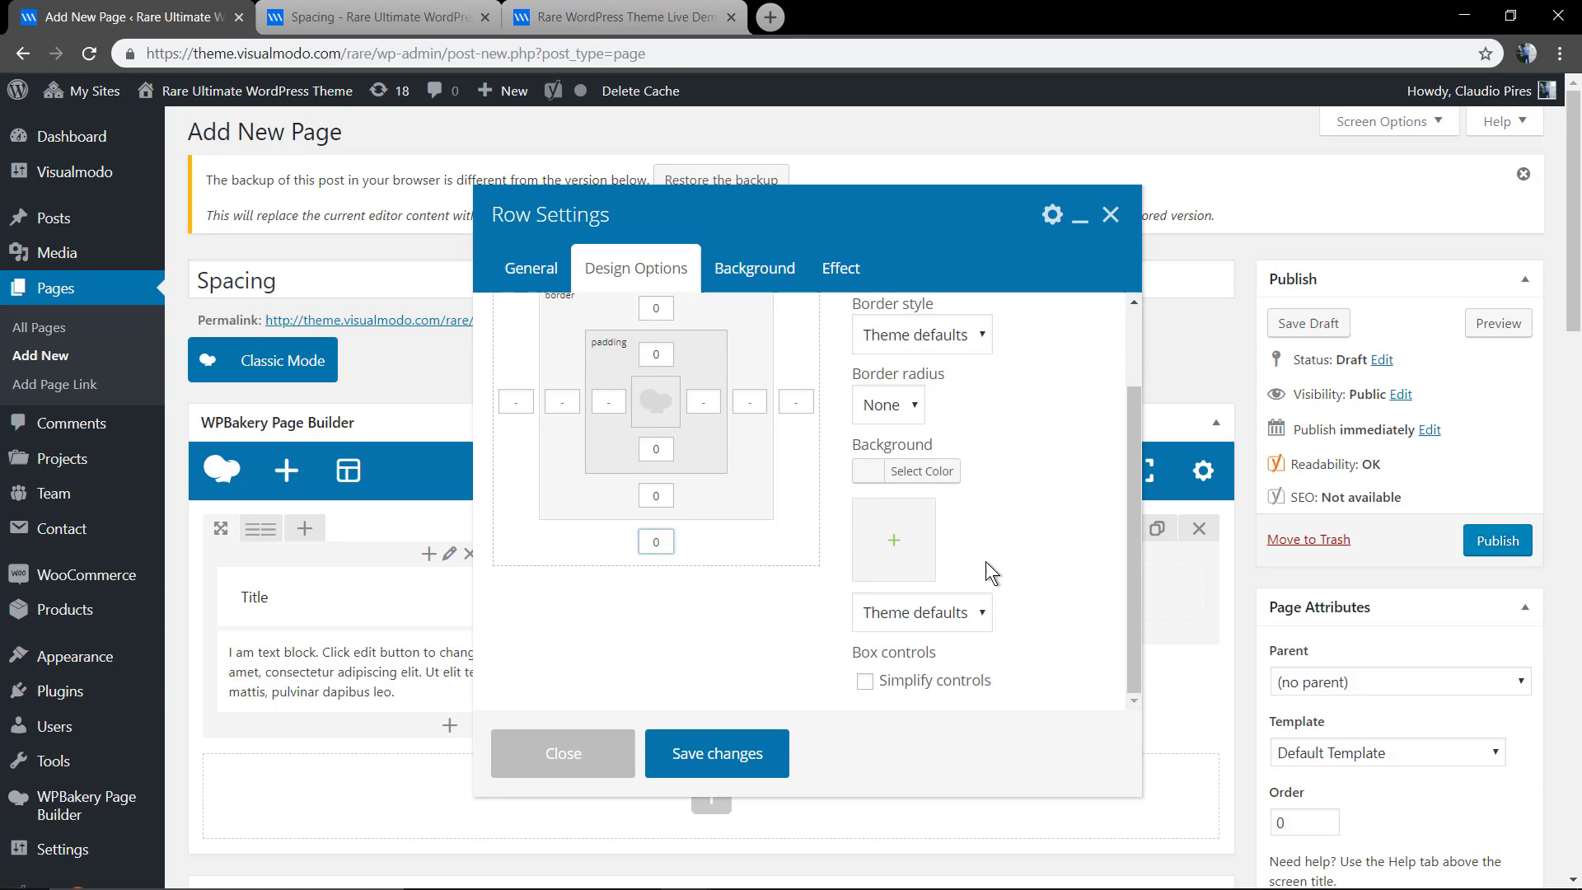
pyautogui.click(919, 684)
pyautogui.scroll(1, 828, 616)
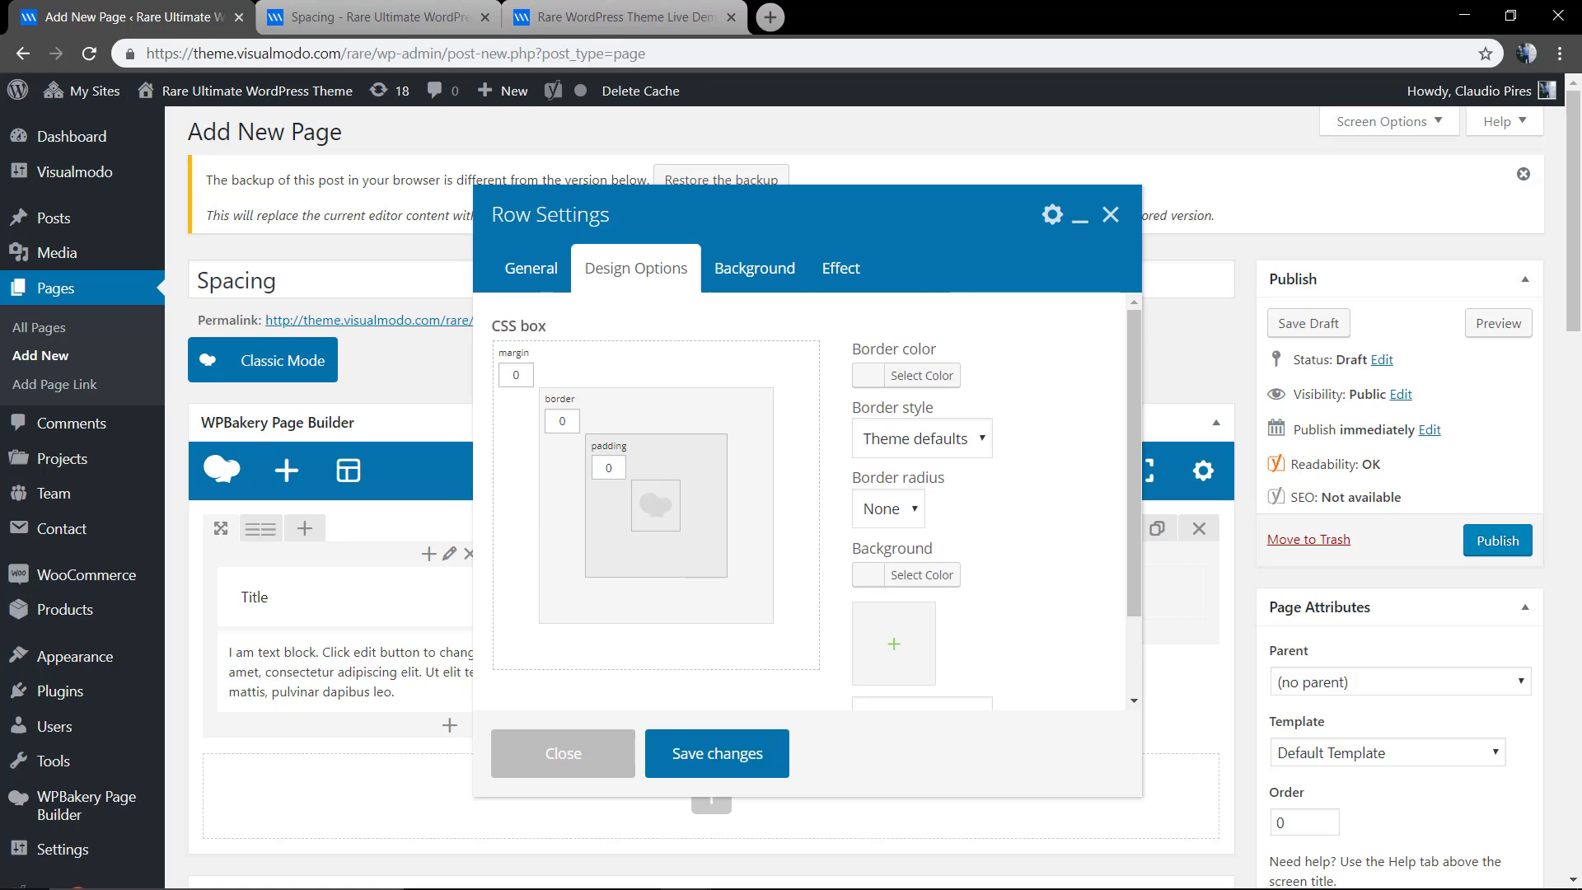
pyautogui.click(750, 746)
pyautogui.click(1502, 323)
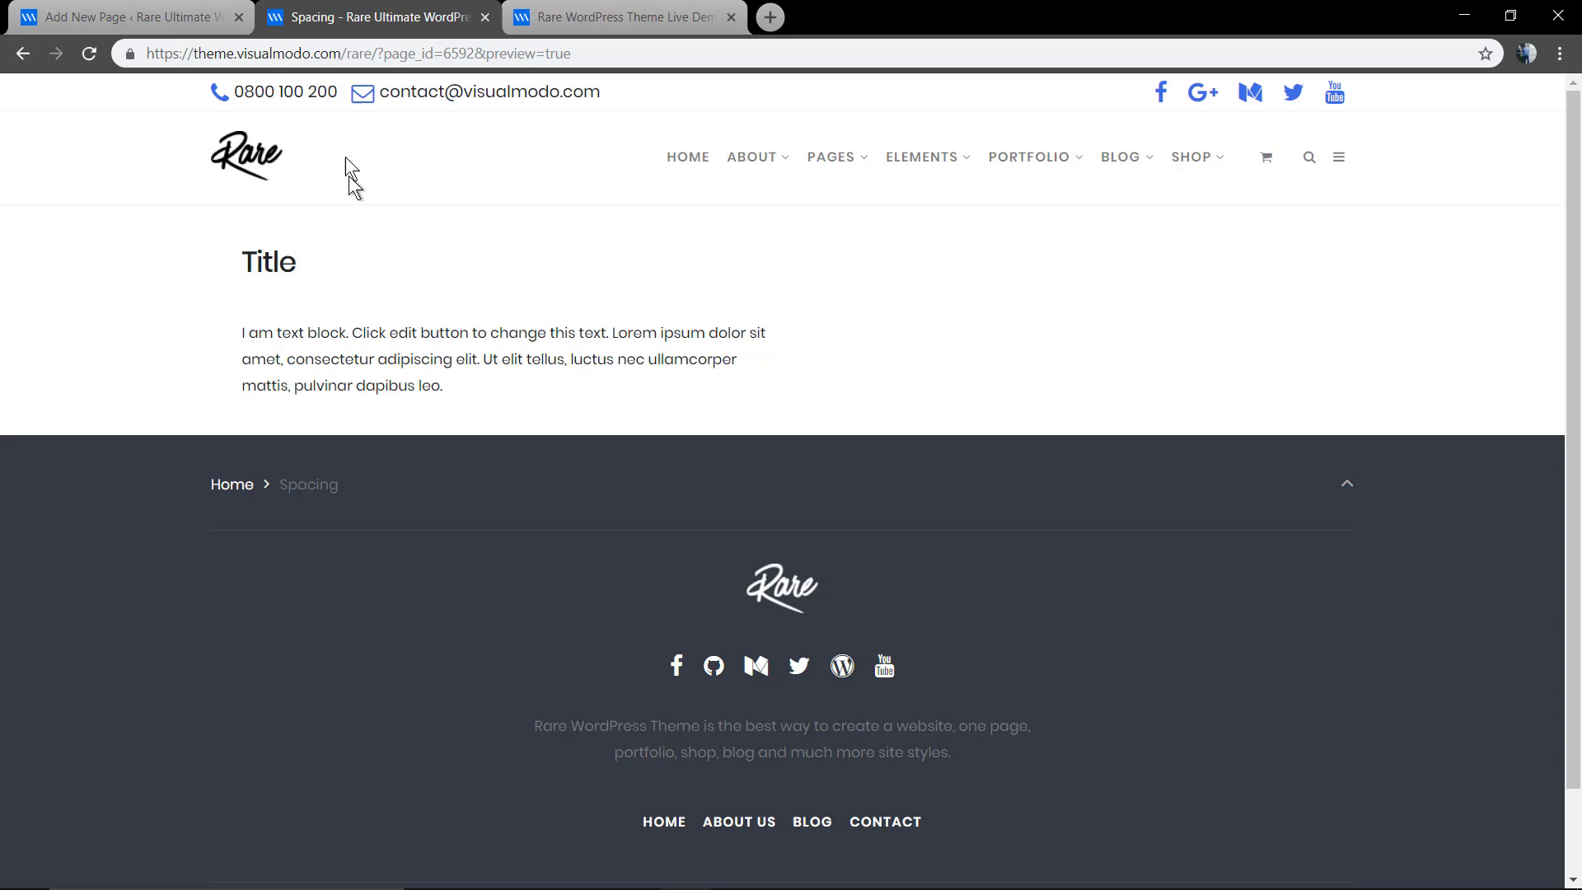
# Check the refreshed Spacing preview, then return to the Add New Page editor
pyautogui.click(216, 17)
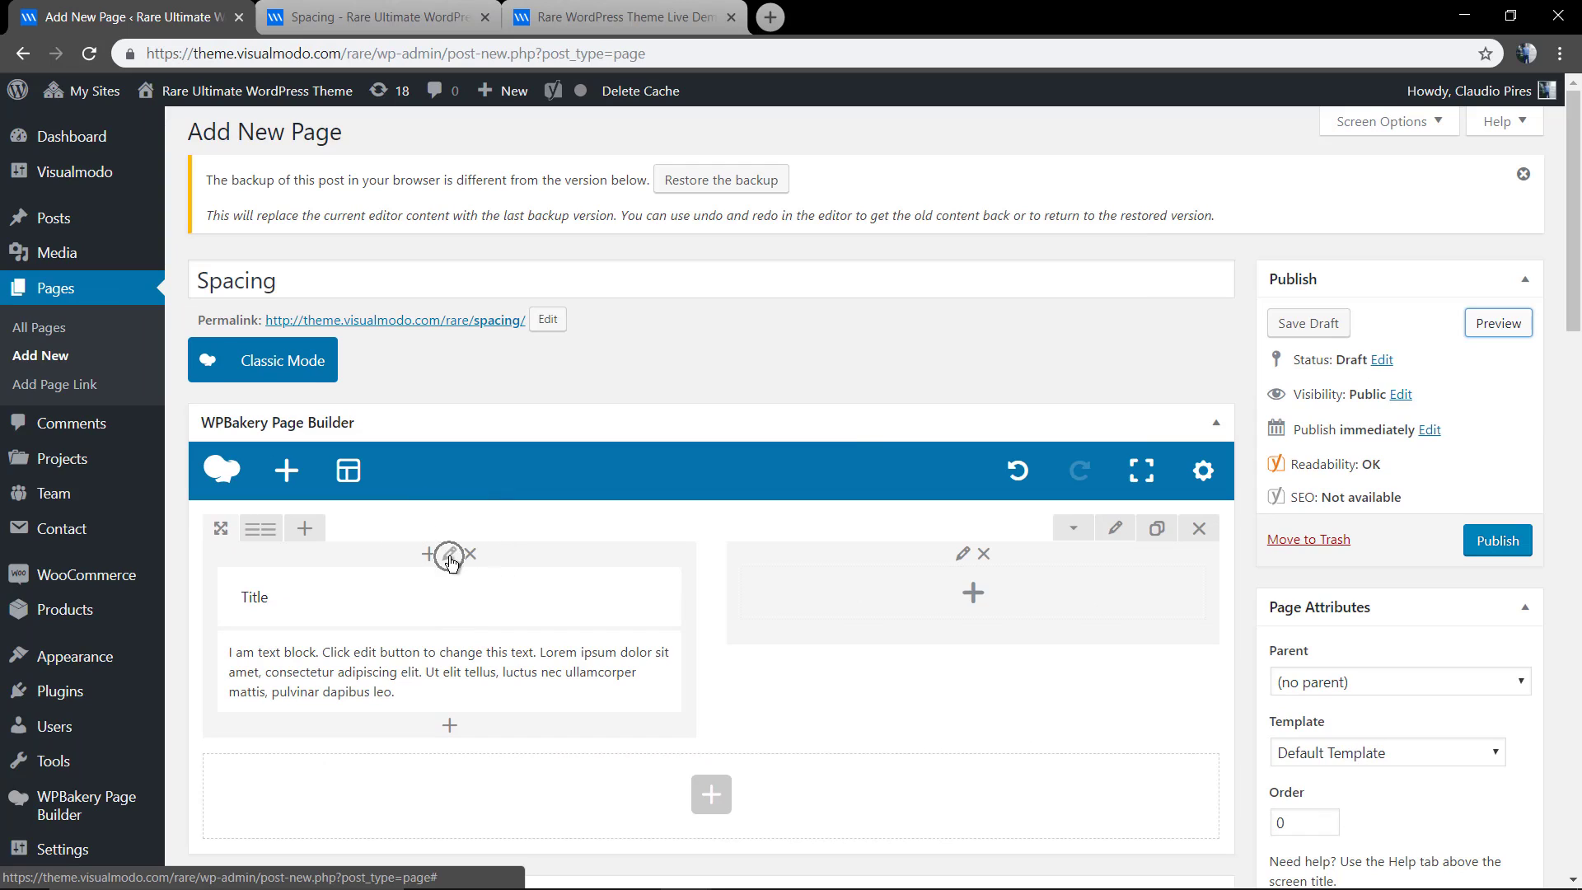
# In the left column's Design Options, tick Simplify controls, enter 0 for padding, border and margin, and save
pyautogui.click(450, 554)
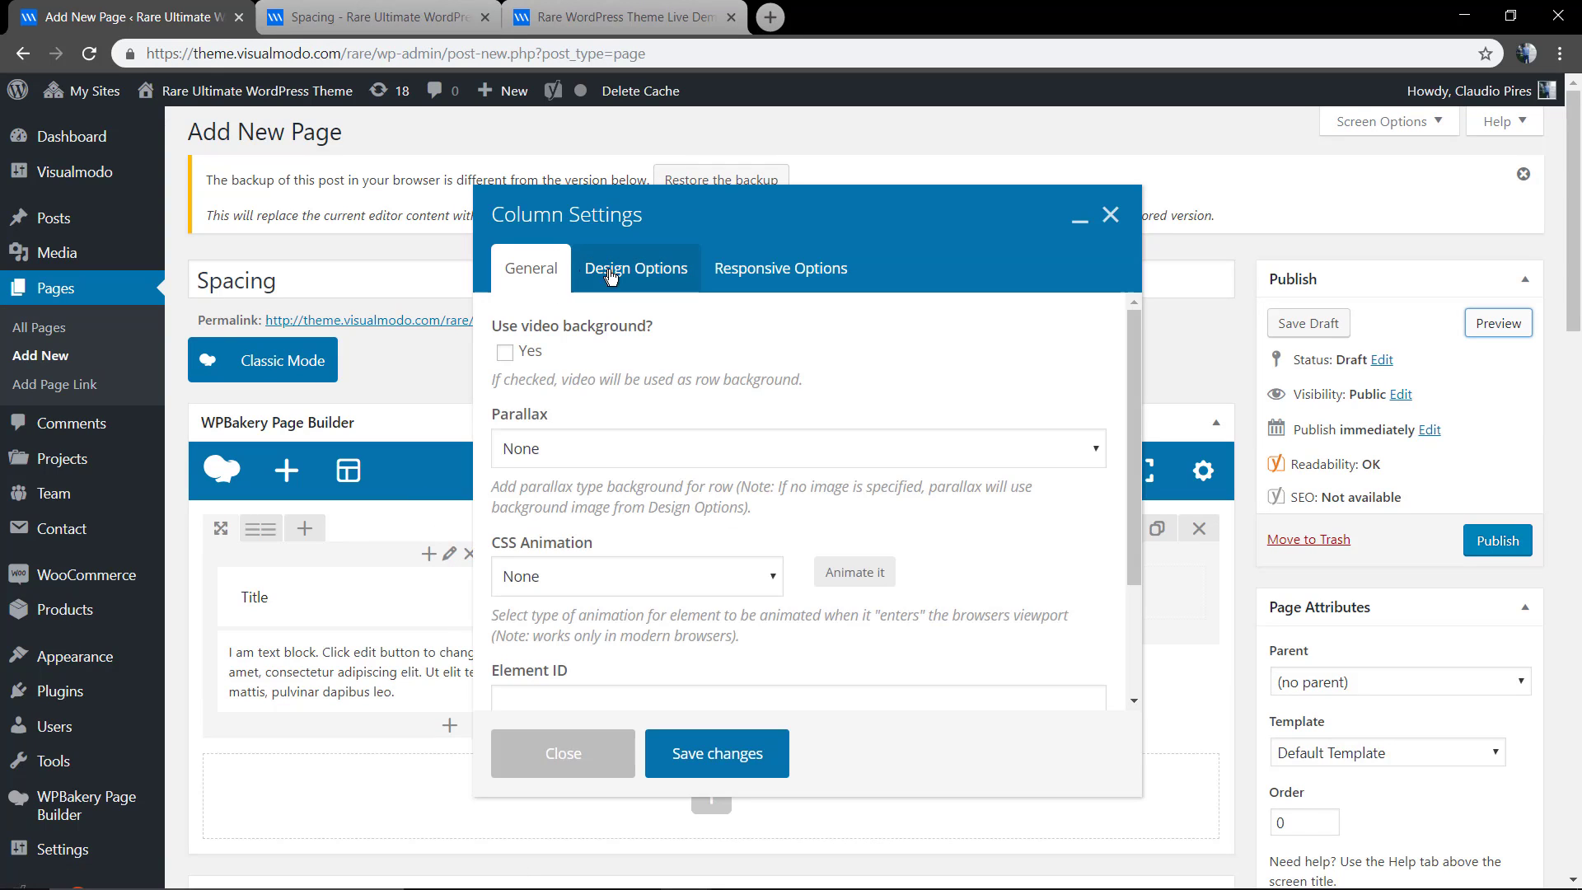
pyautogui.click(642, 280)
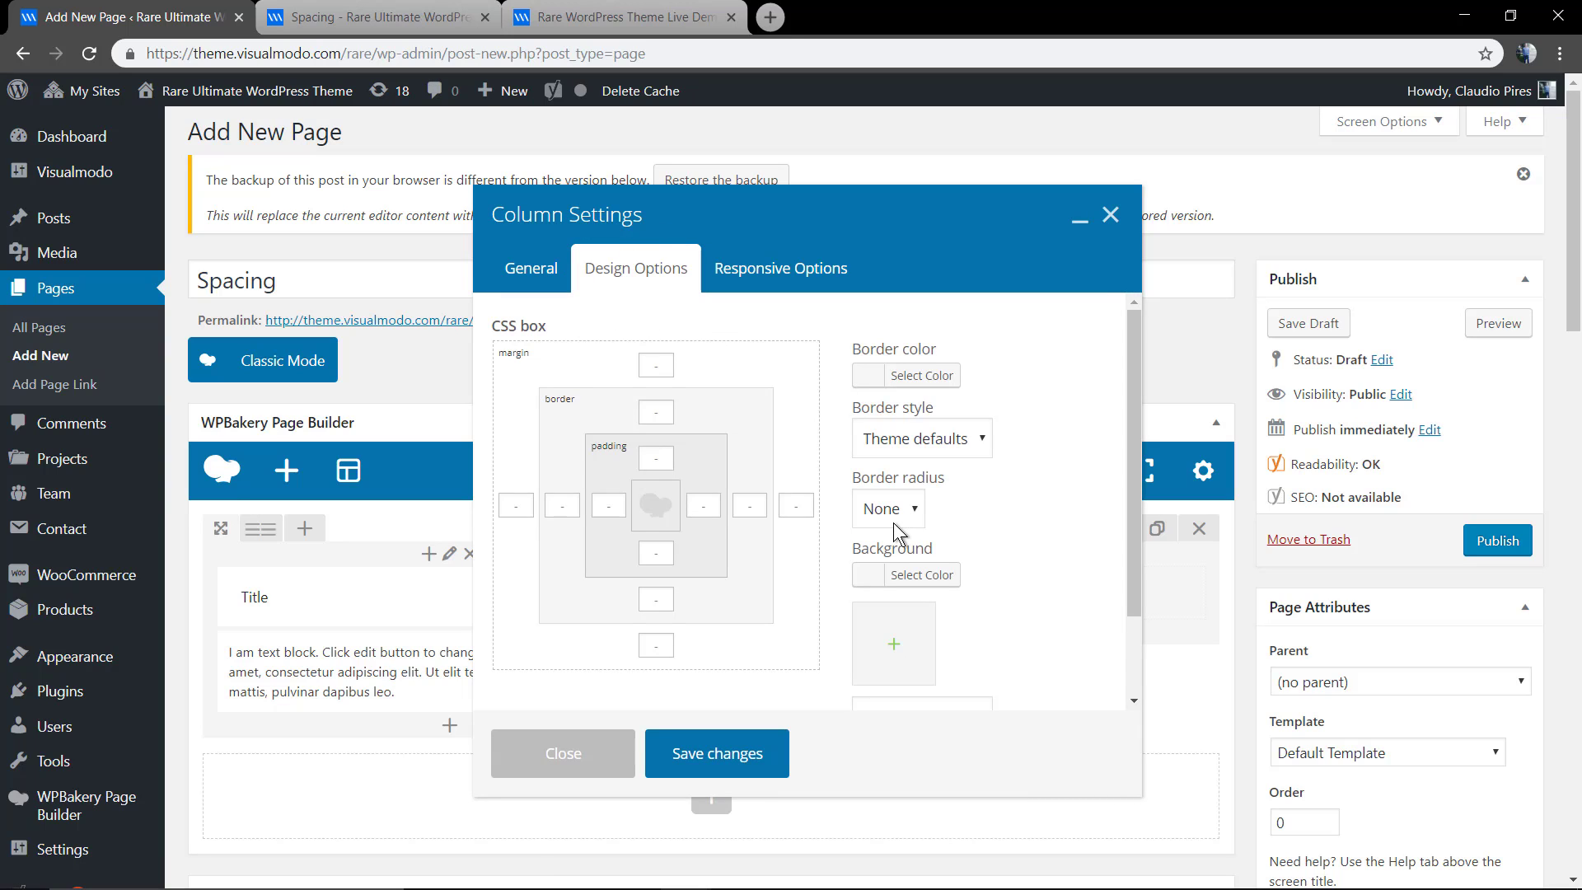
pyautogui.scroll(-1, 907, 548)
pyautogui.click(867, 682)
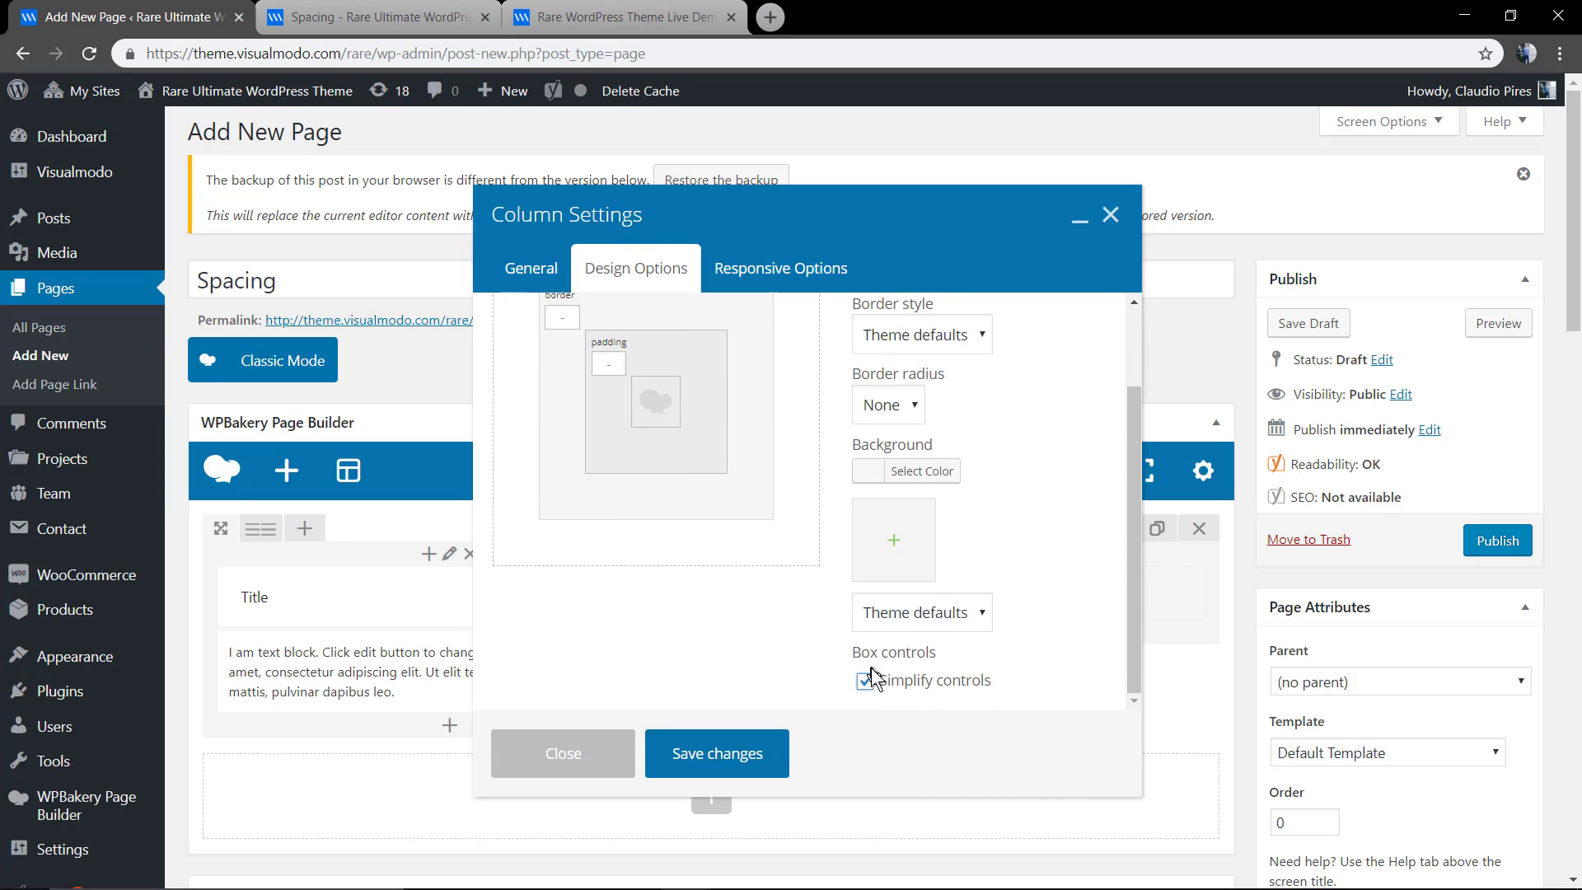
pyautogui.scroll(1, 604, 486)
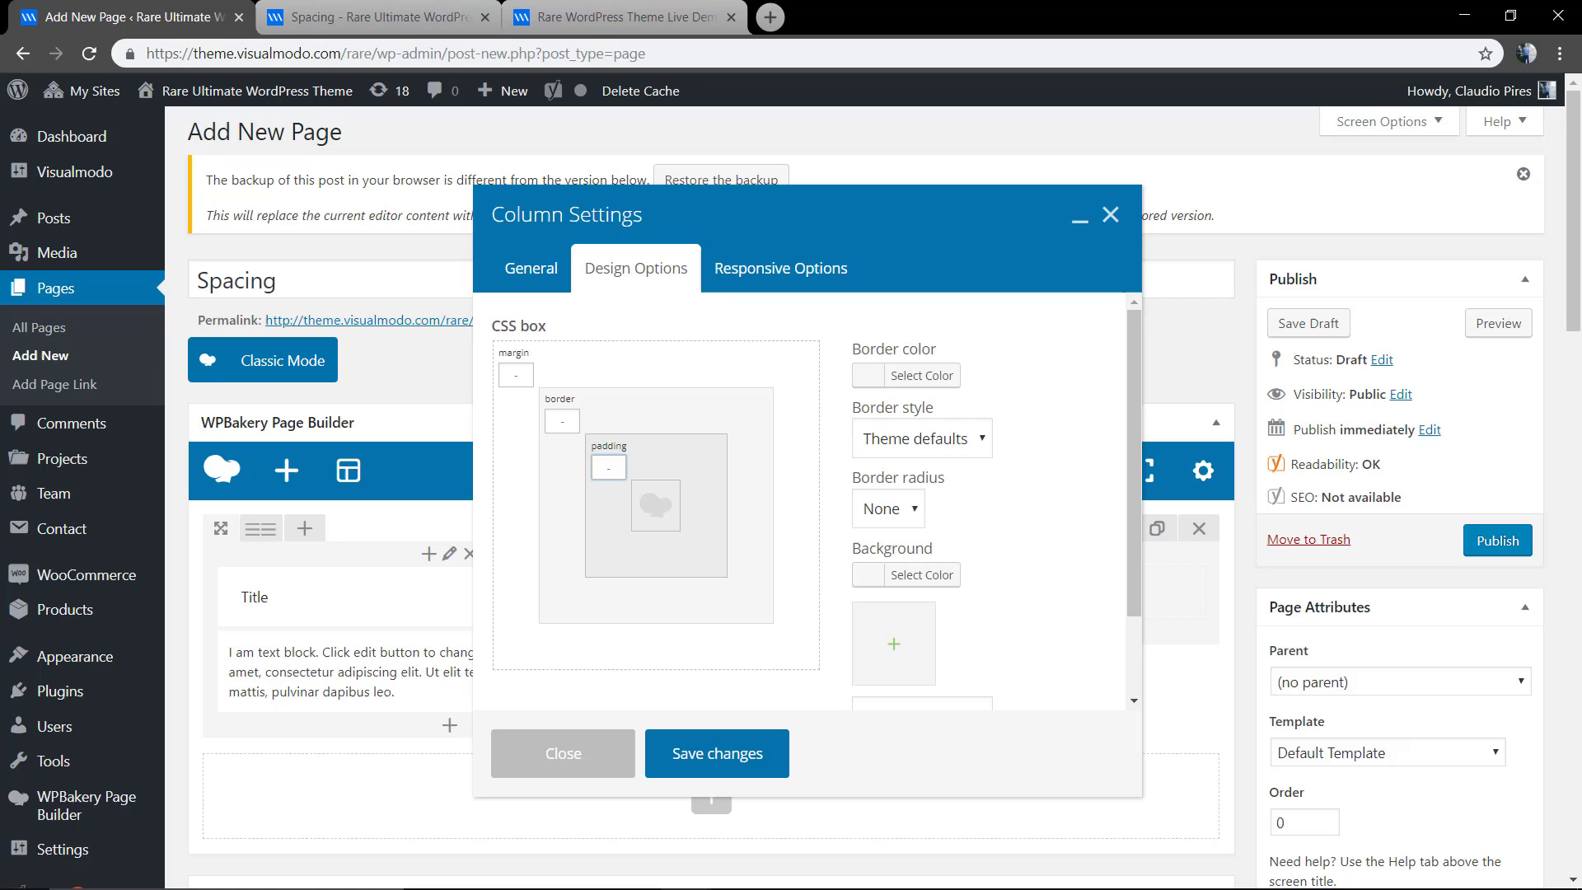
pyautogui.write('0')
pyautogui.click(562, 421)
pyautogui.write('0')
pyautogui.click(517, 375)
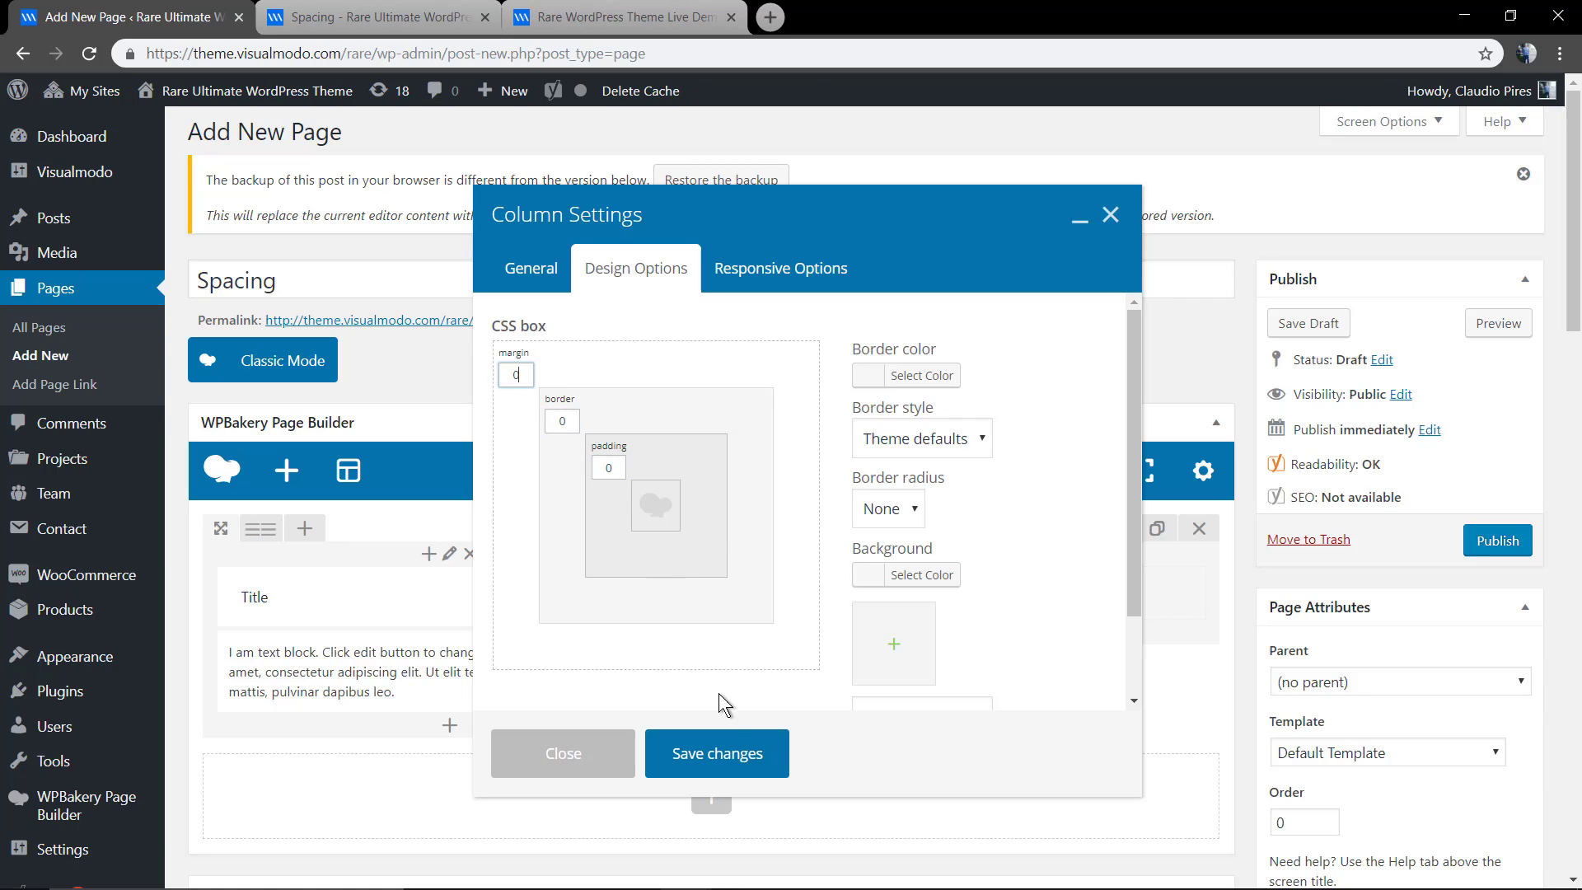
pyautogui.click(749, 769)
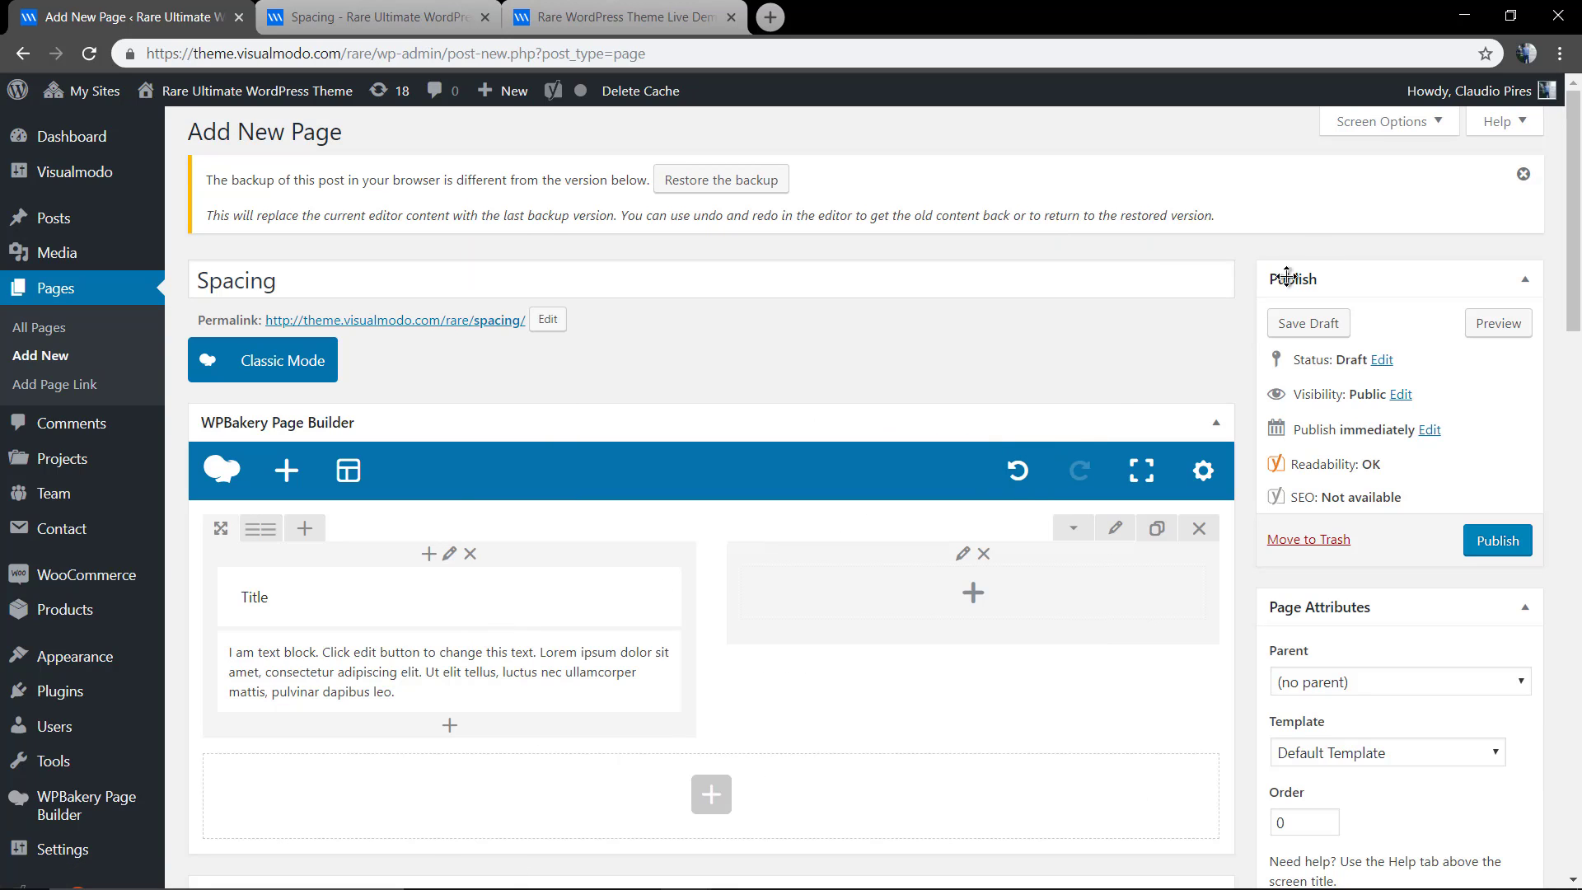
# Preview the page and inspect the Title heading and paragraph text after the column change
pyautogui.click(1503, 328)
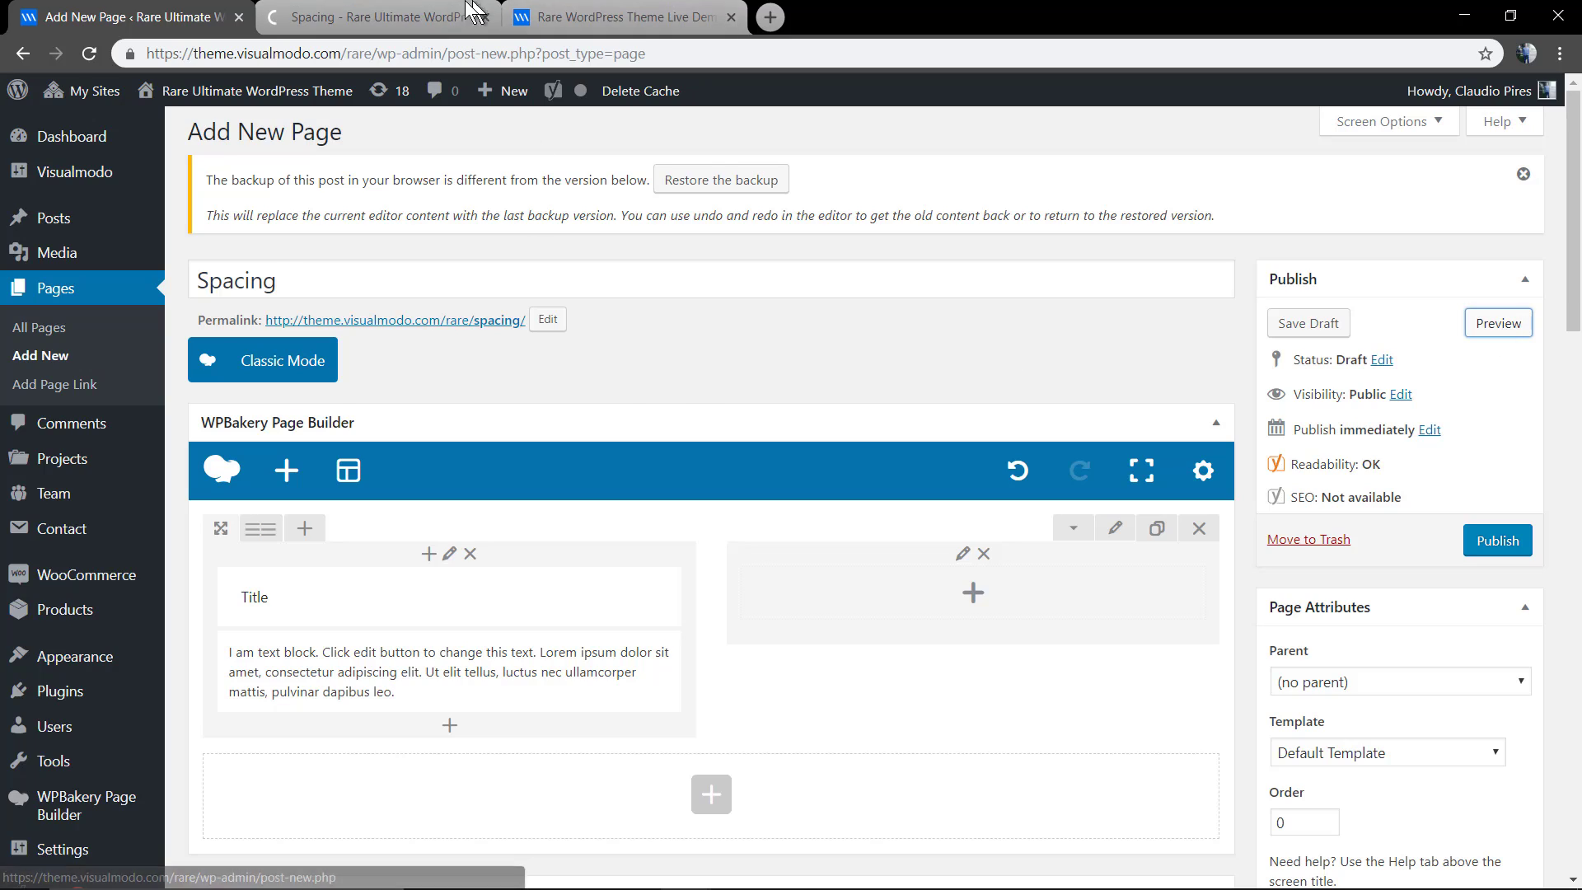
pyautogui.click(392, 16)
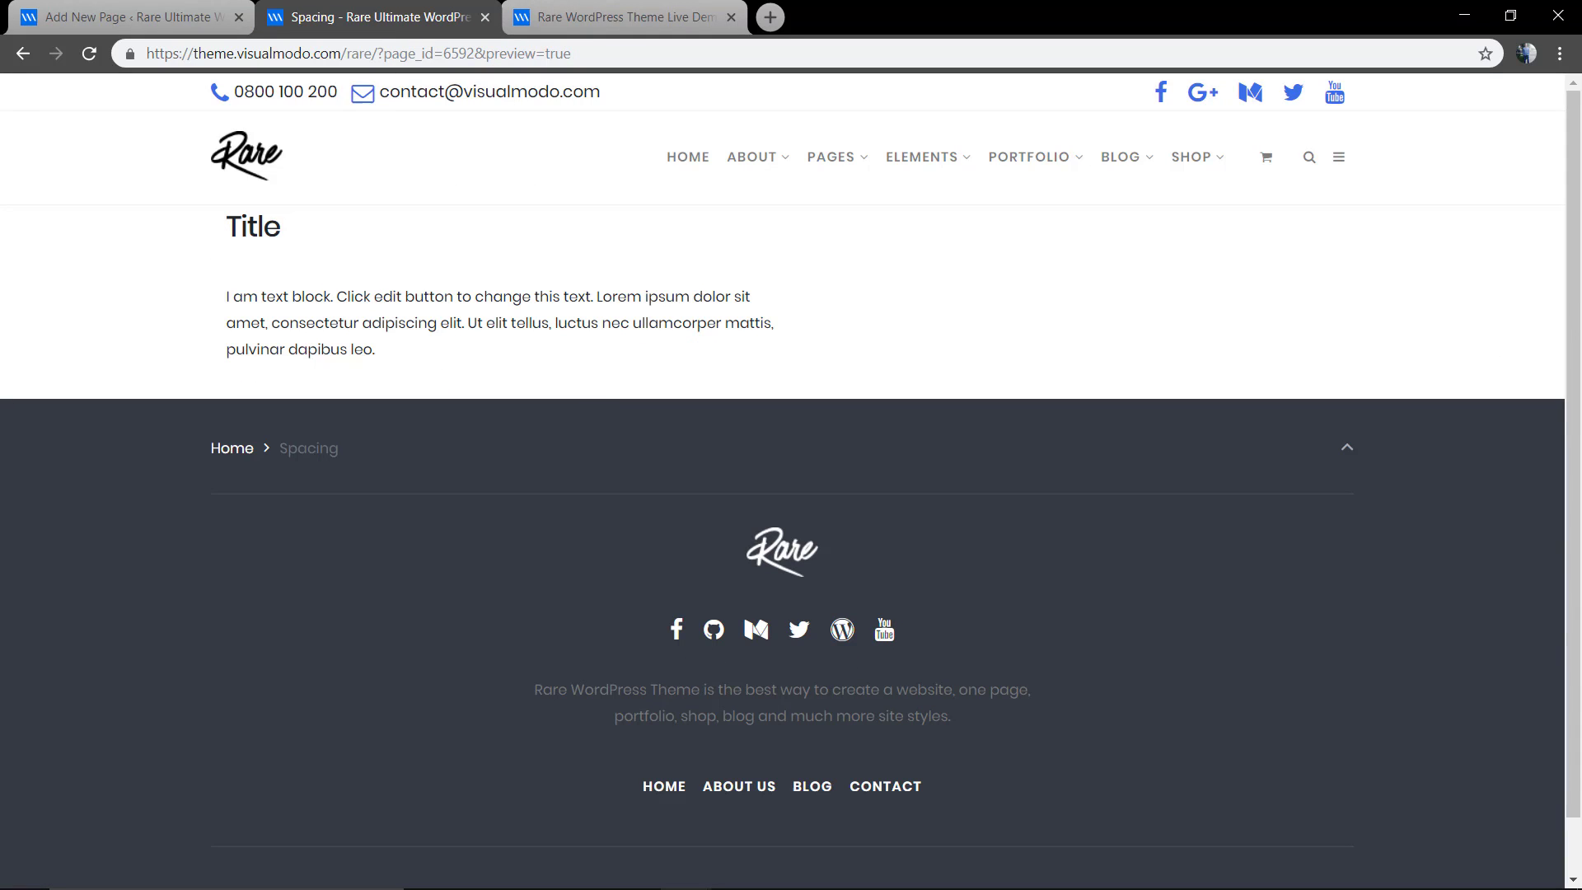
pyautogui.moveTo(289, 369)
pyautogui.mouseDown()
pyautogui.moveTo(409, 389)
pyautogui.moveTo(264, 384)
pyautogui.mouseUp()
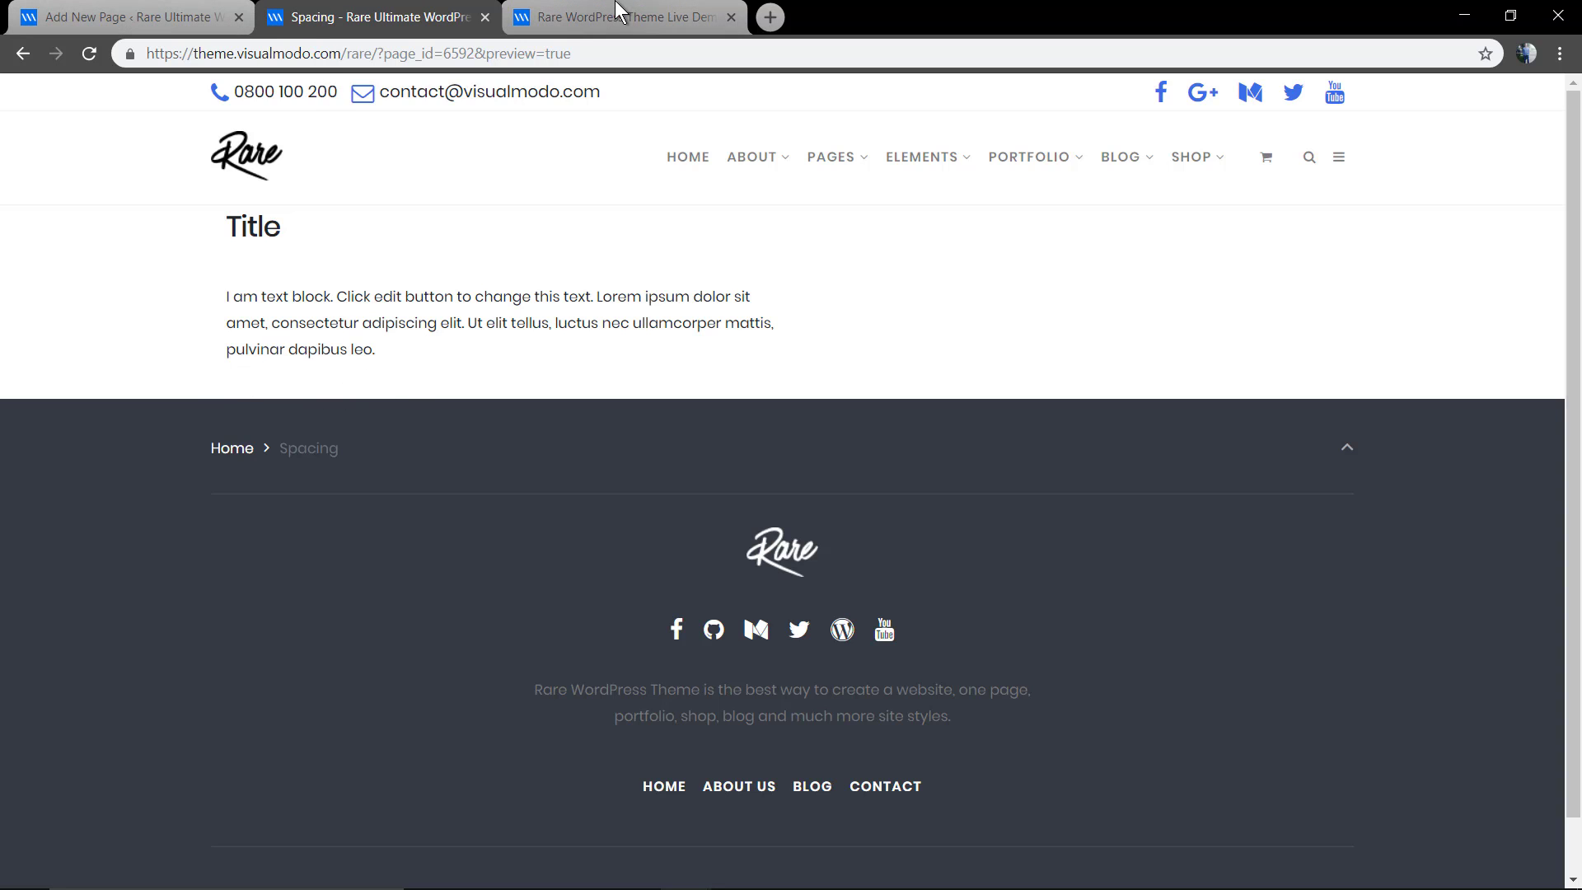
# Open the text block's Design Options and tick Simplify controls
pyautogui.click(132, 16)
pyautogui.moveTo(468, 686)
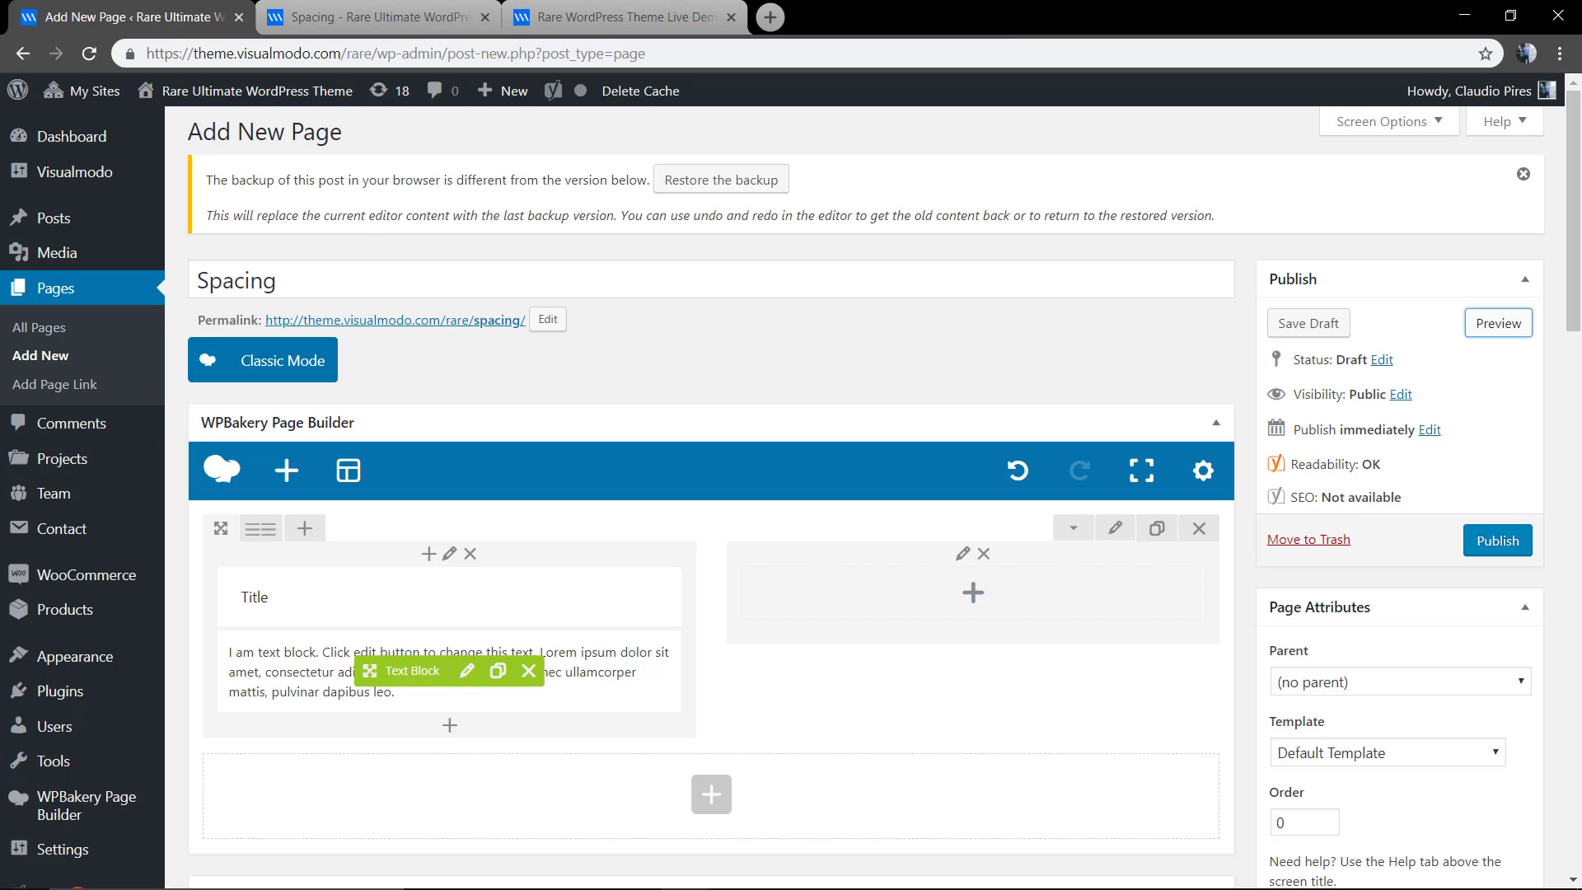
pyautogui.click(467, 684)
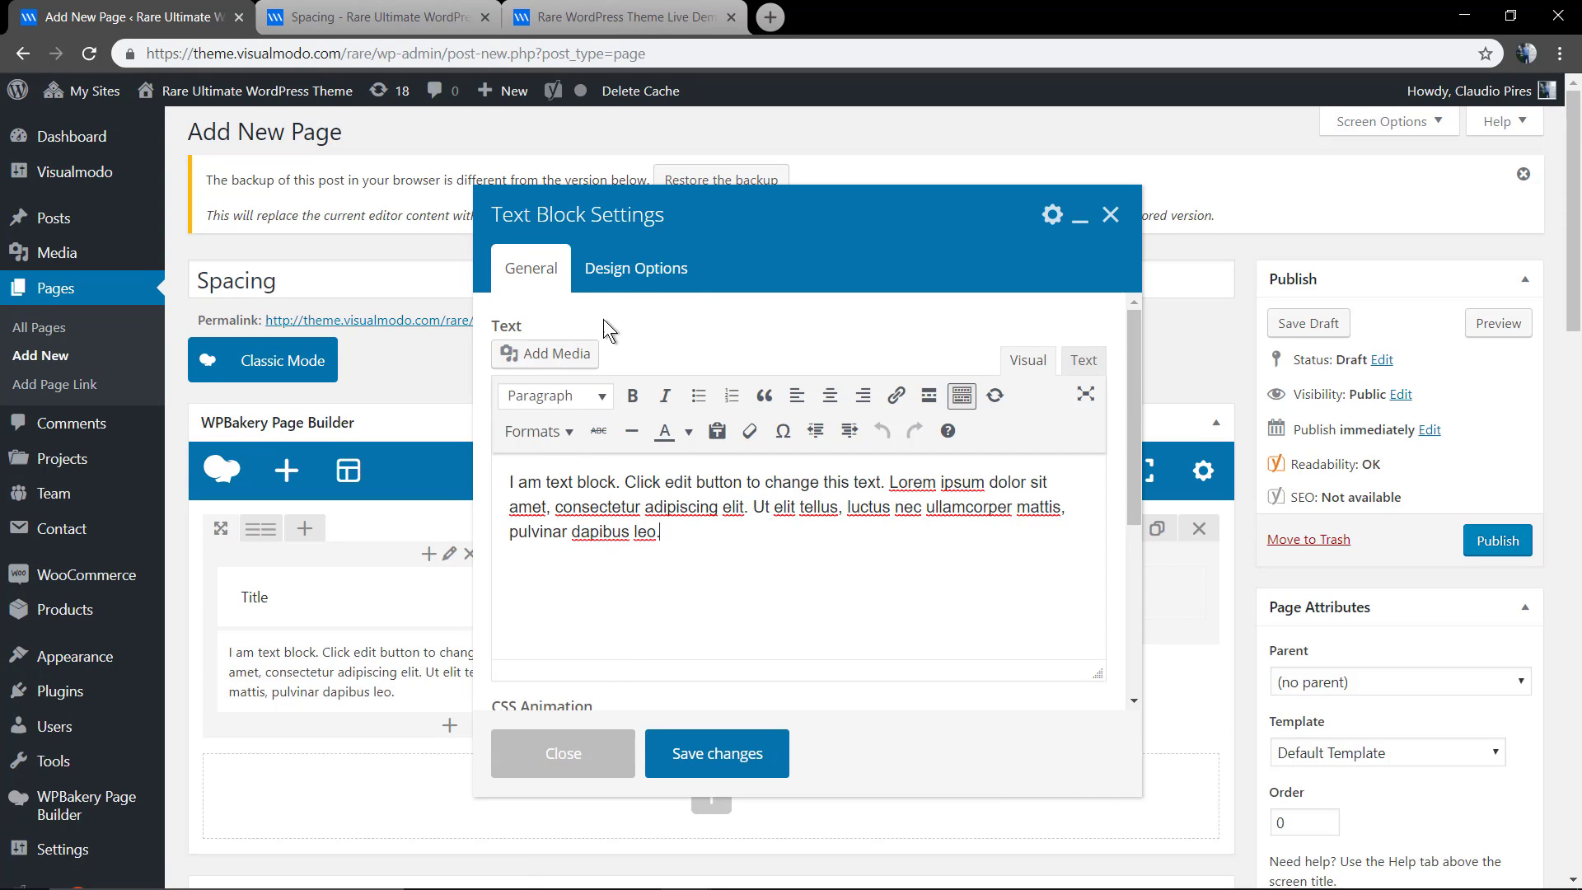
pyautogui.click(621, 283)
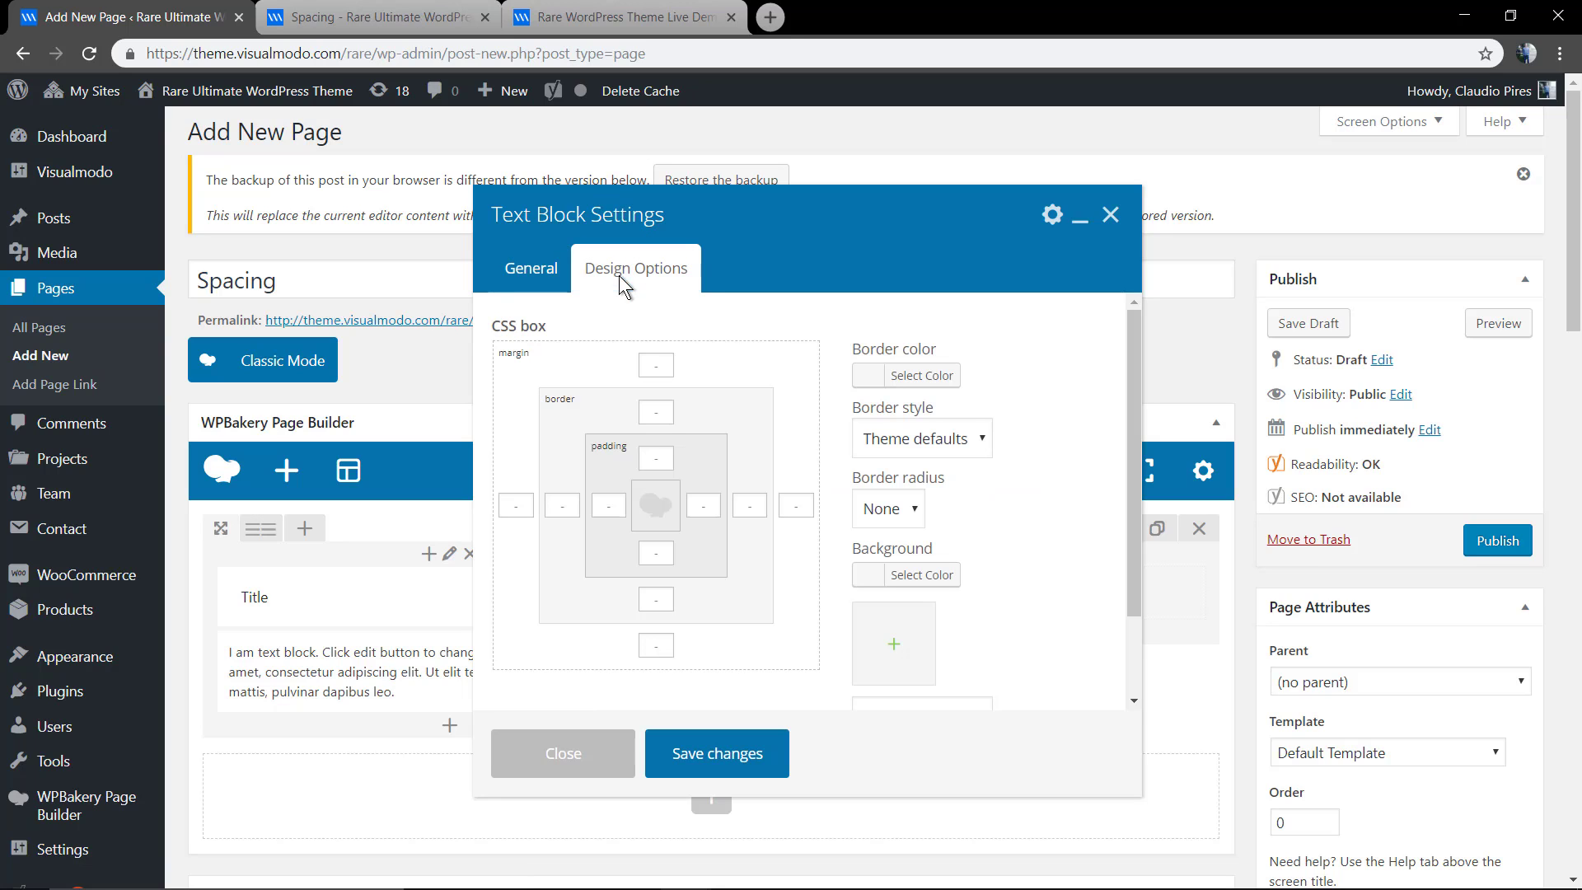
pyautogui.scroll(-2, 707, 628)
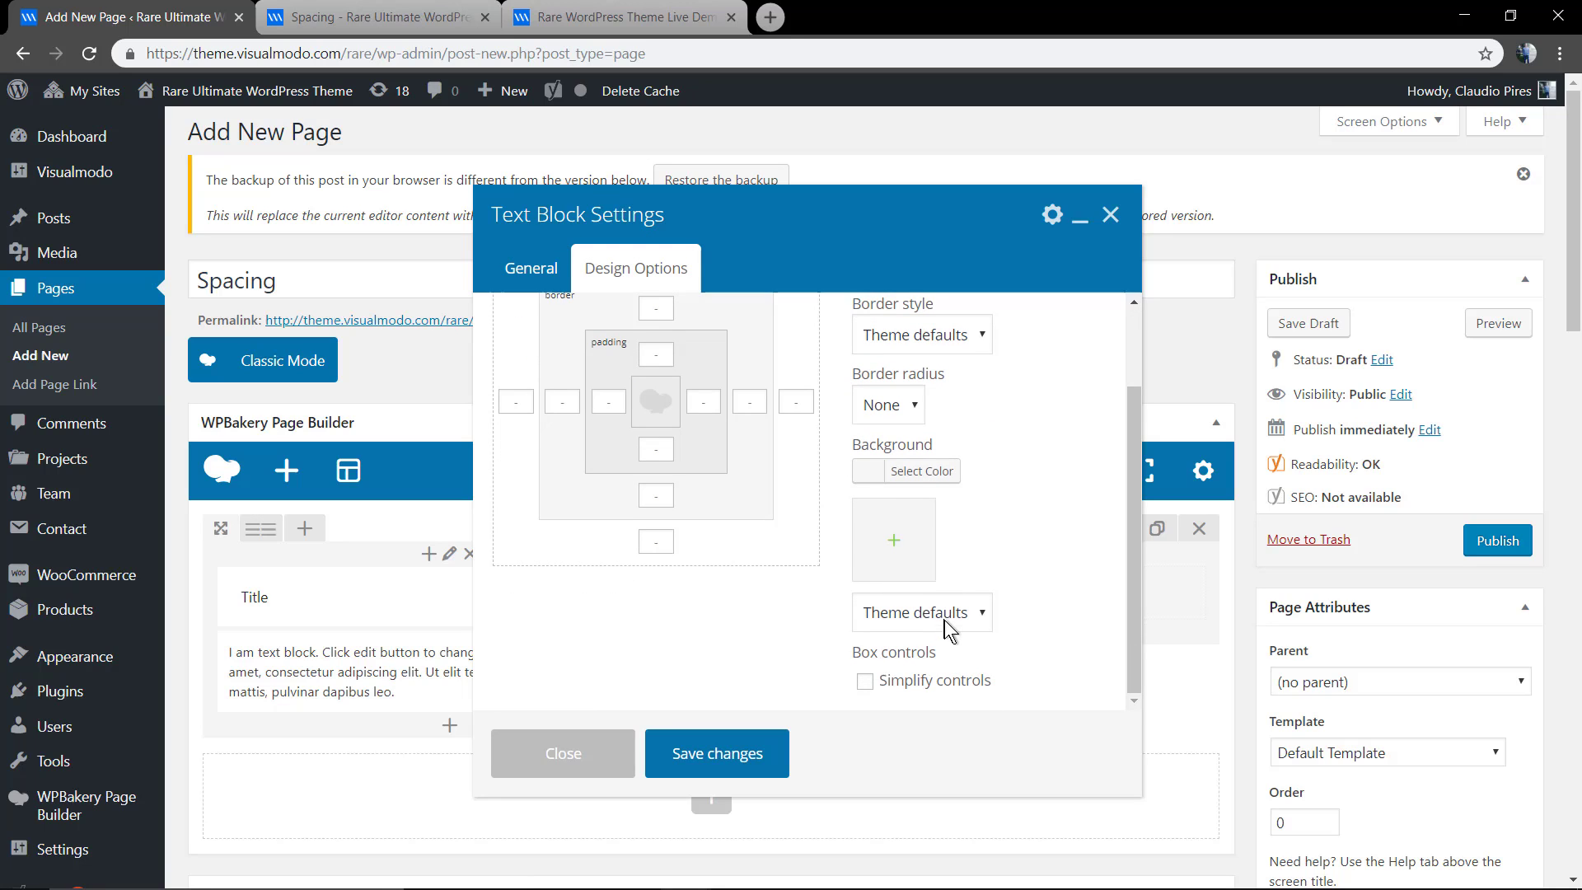
pyautogui.click(929, 684)
# Enter 0 for the text block's padding, border and margin, and save
pyautogui.scroll(2, 714, 548)
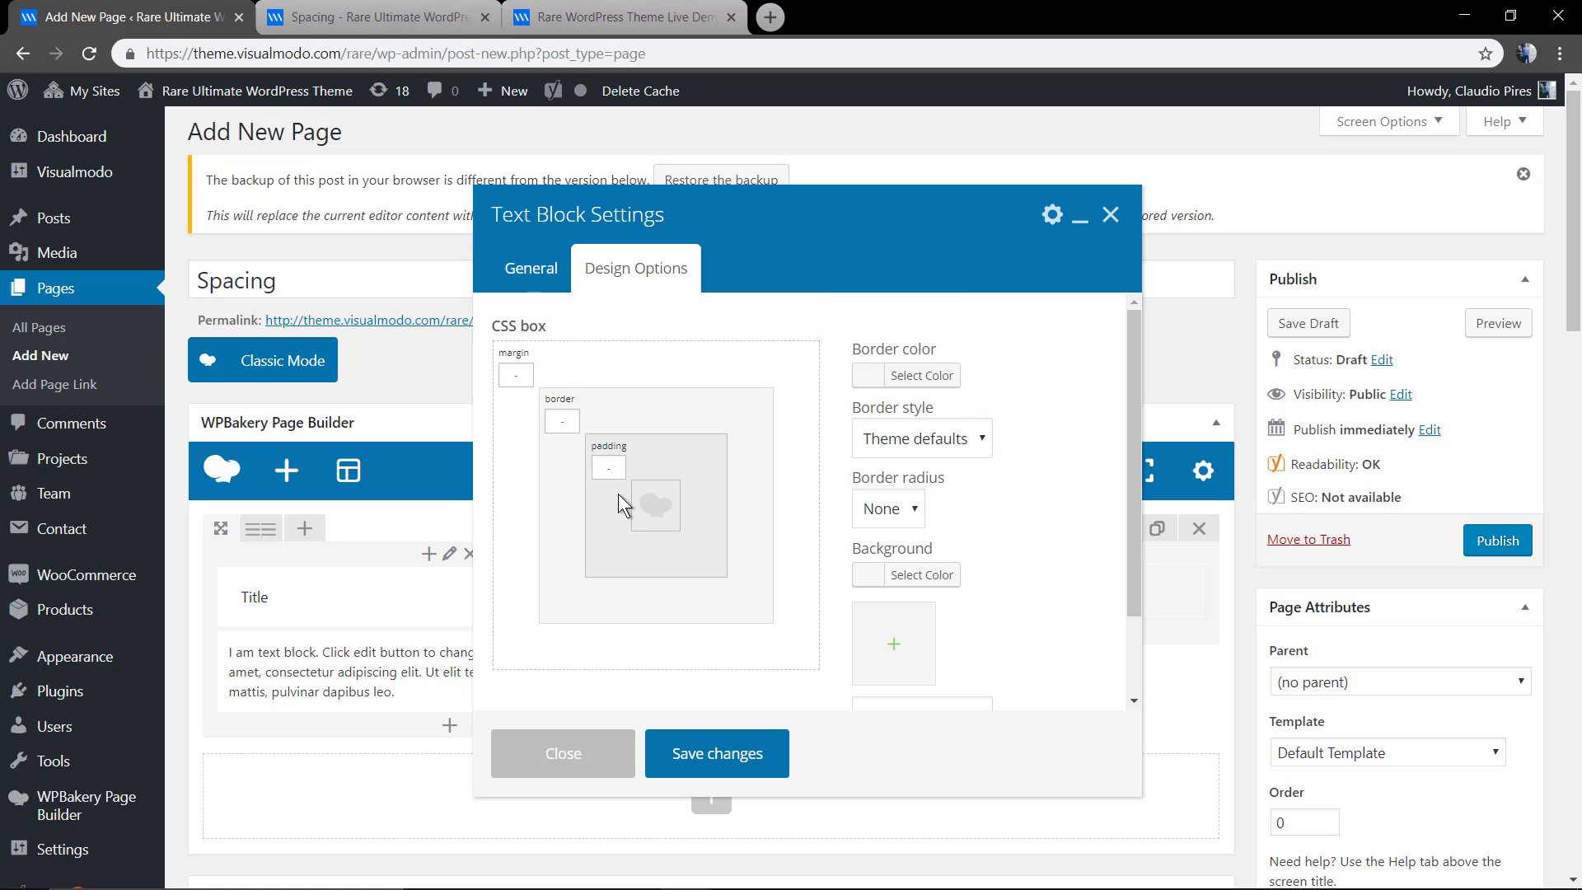
pyautogui.click(609, 467)
pyautogui.write('0')
pyautogui.click(562, 421)
pyautogui.write('0')
pyautogui.click(516, 375)
pyautogui.write('0')
pyautogui.click(717, 752)
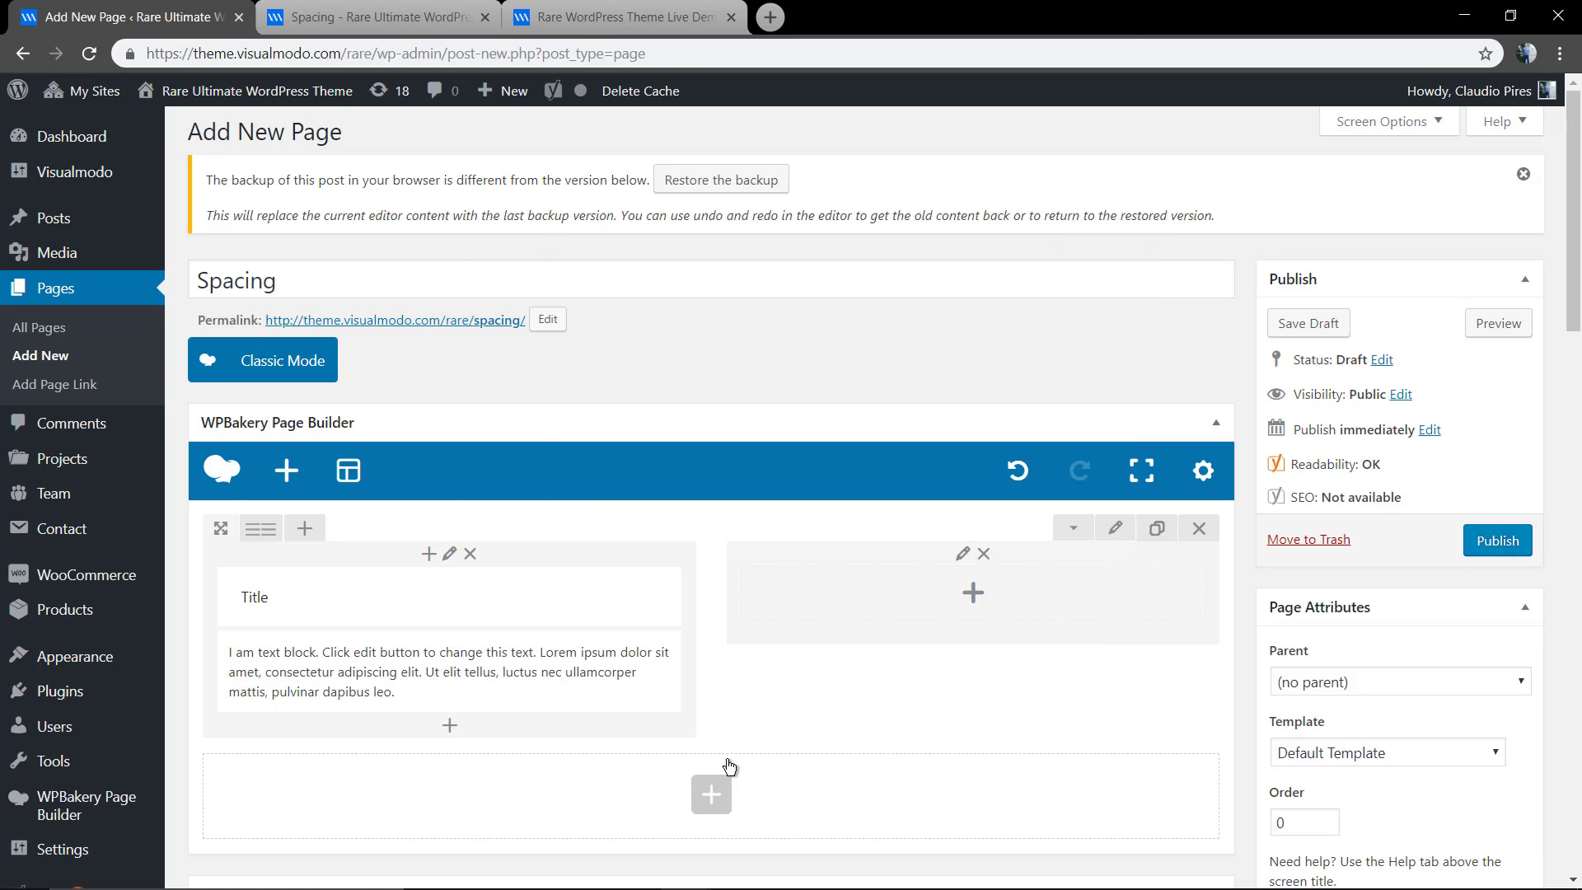
# Preview the Spacing page with the zero-spacing text block, then return to the editor
pyautogui.click(1481, 325)
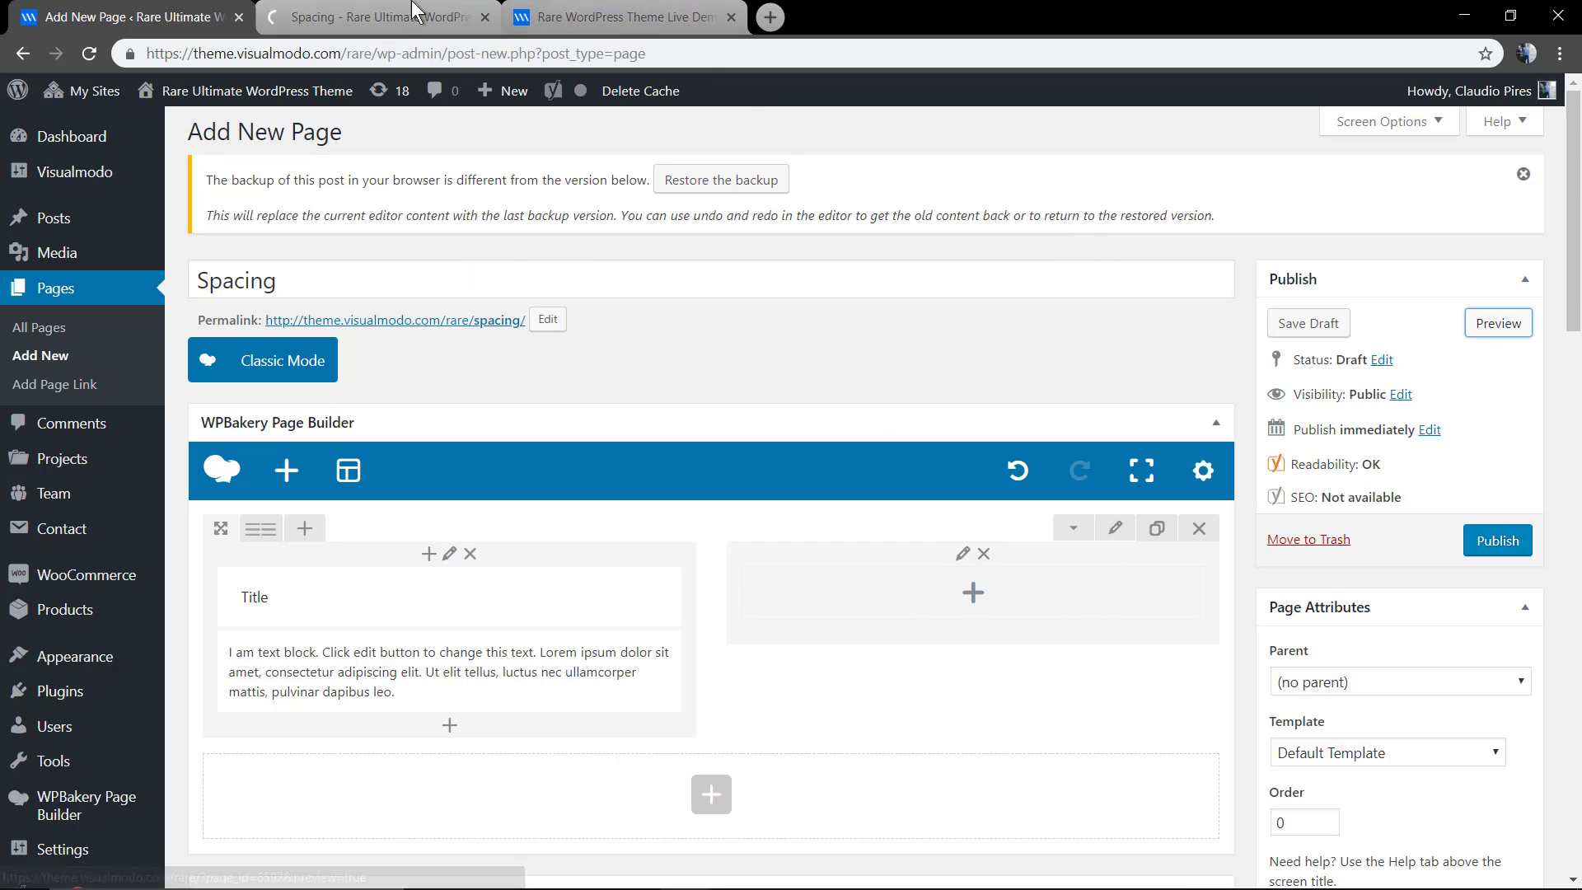
pyautogui.click(375, 17)
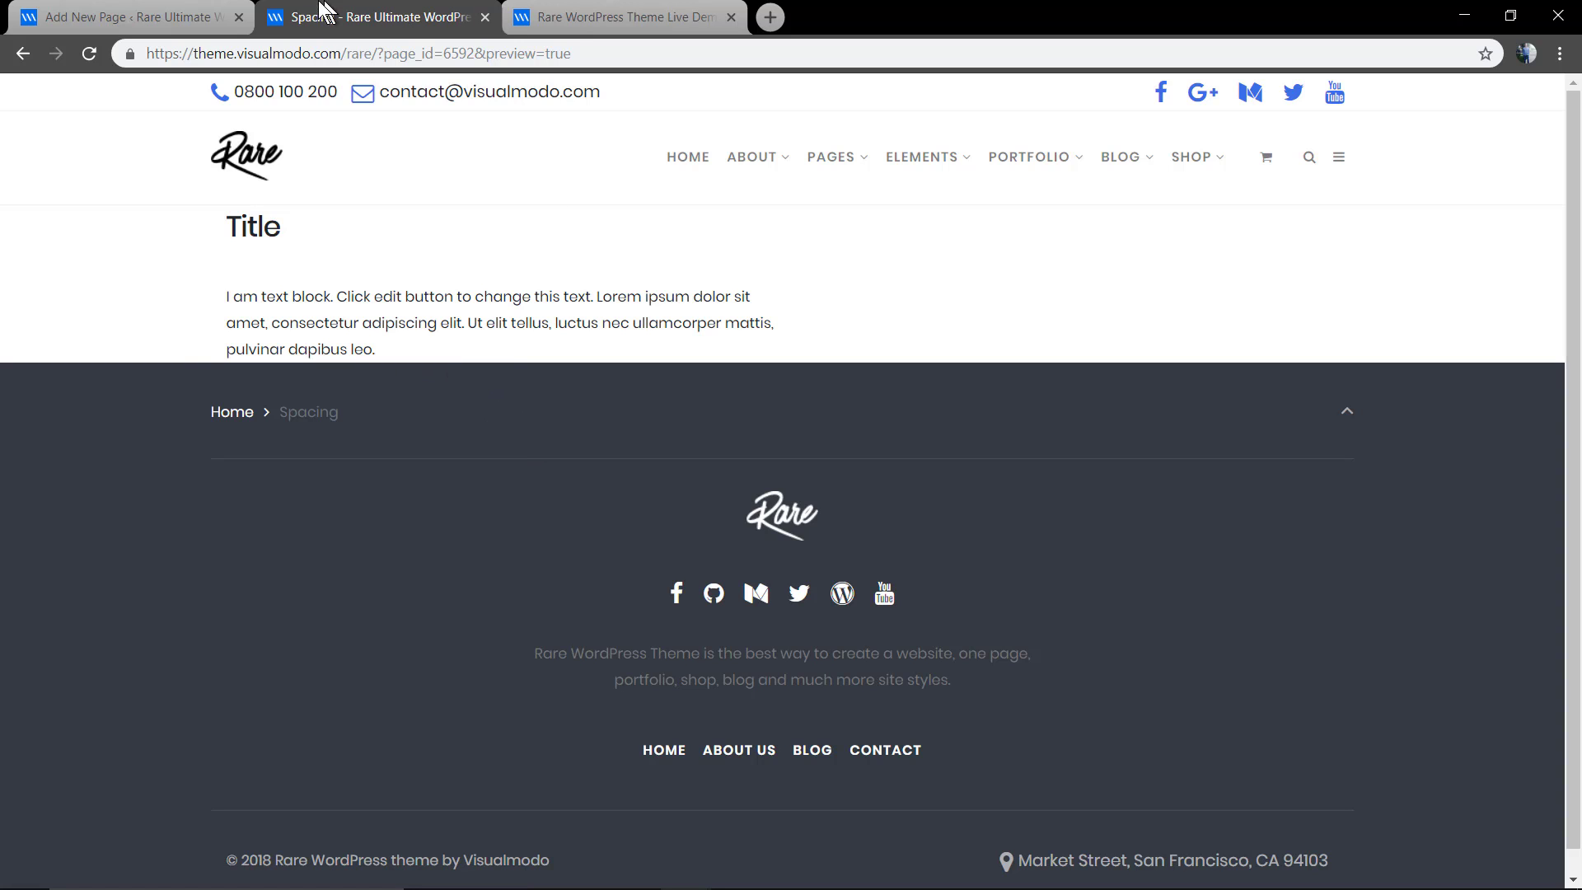
pyautogui.click(194, 17)
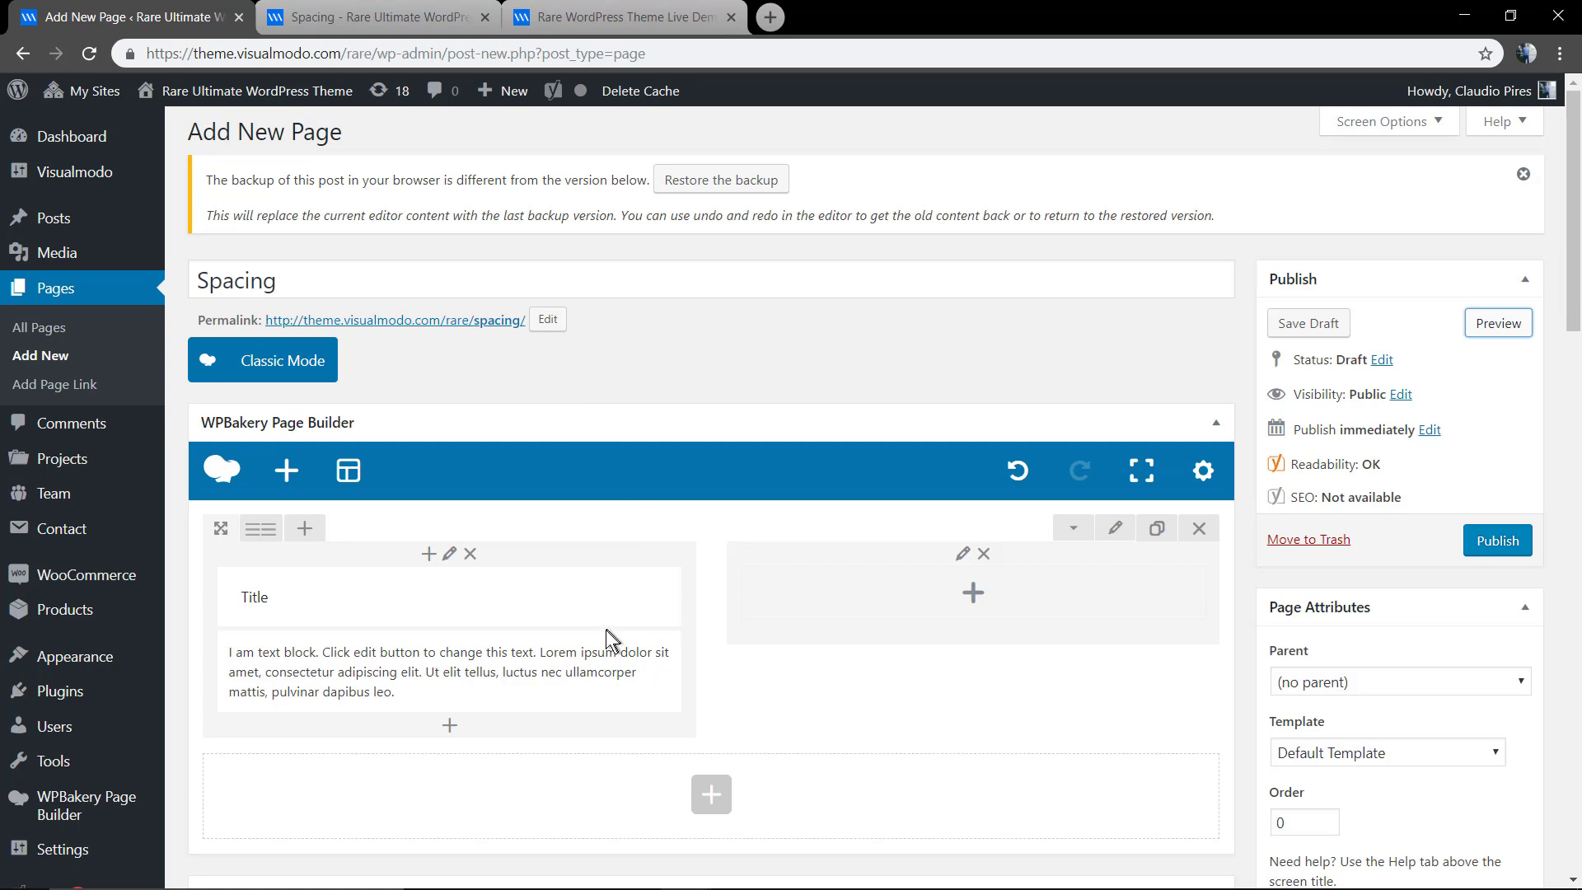
# Delete the two-column row and add a fresh Text Block with default text
pyautogui.click(1197, 530)
pyautogui.click(462, 816)
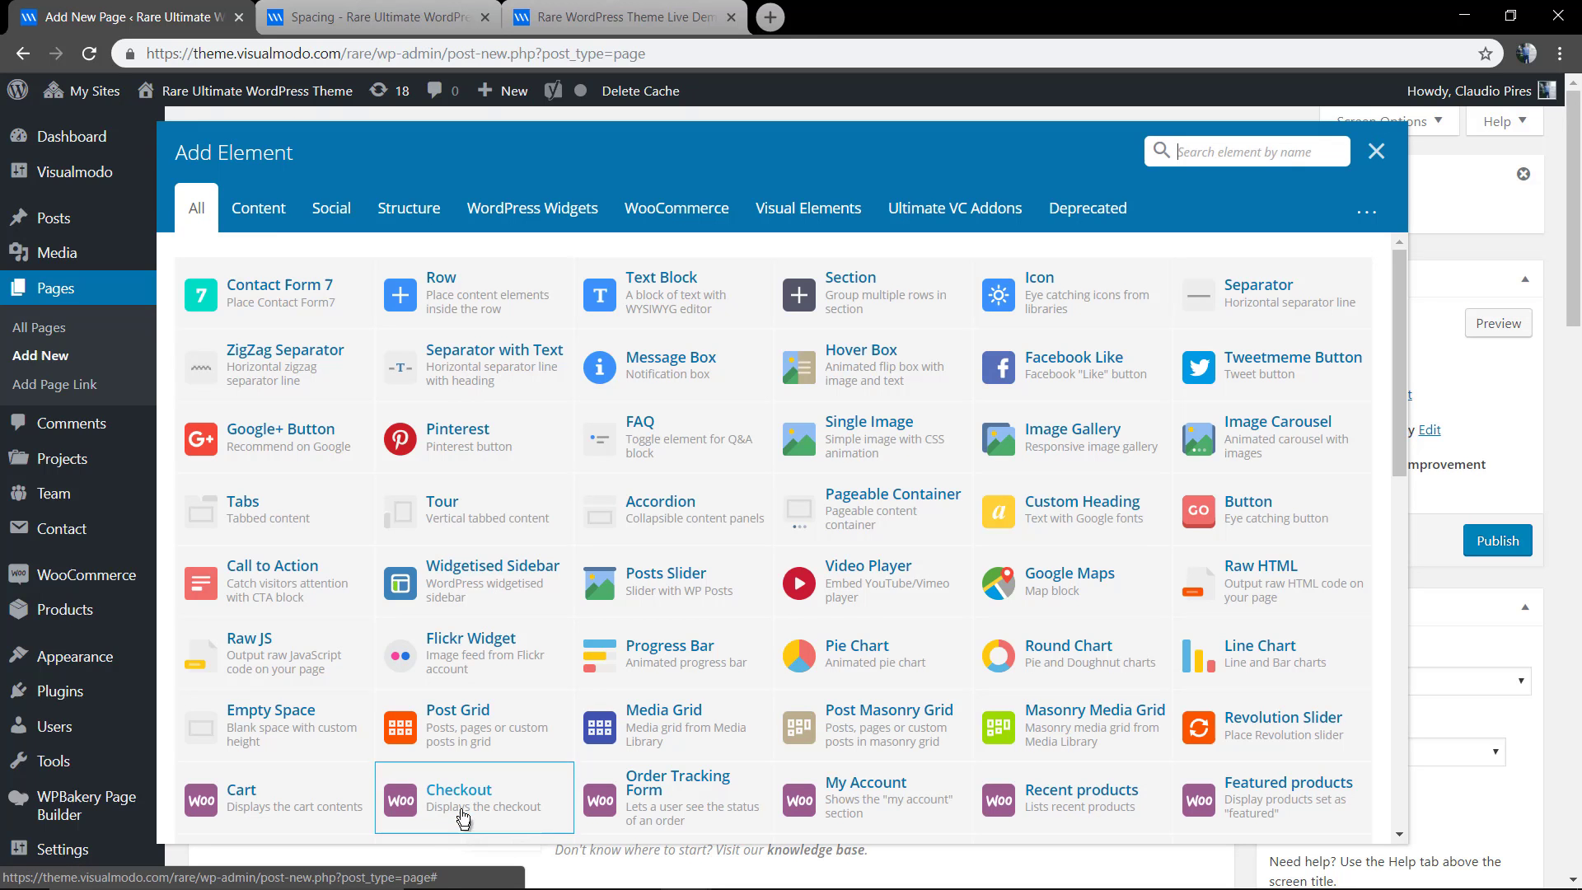
pyautogui.click(660, 283)
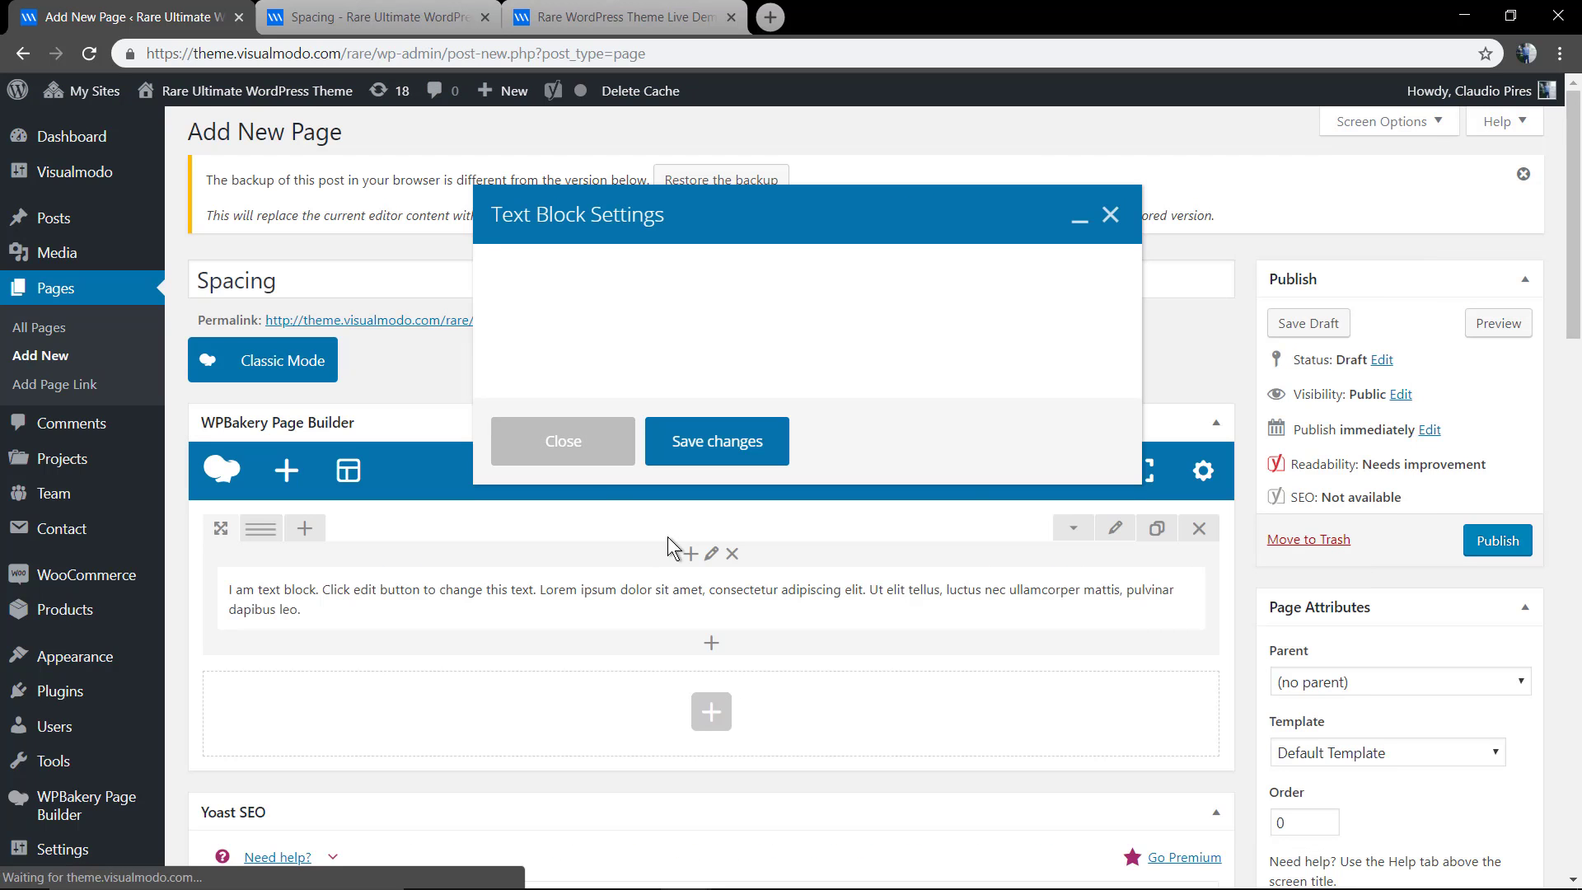
pyautogui.click(669, 733)
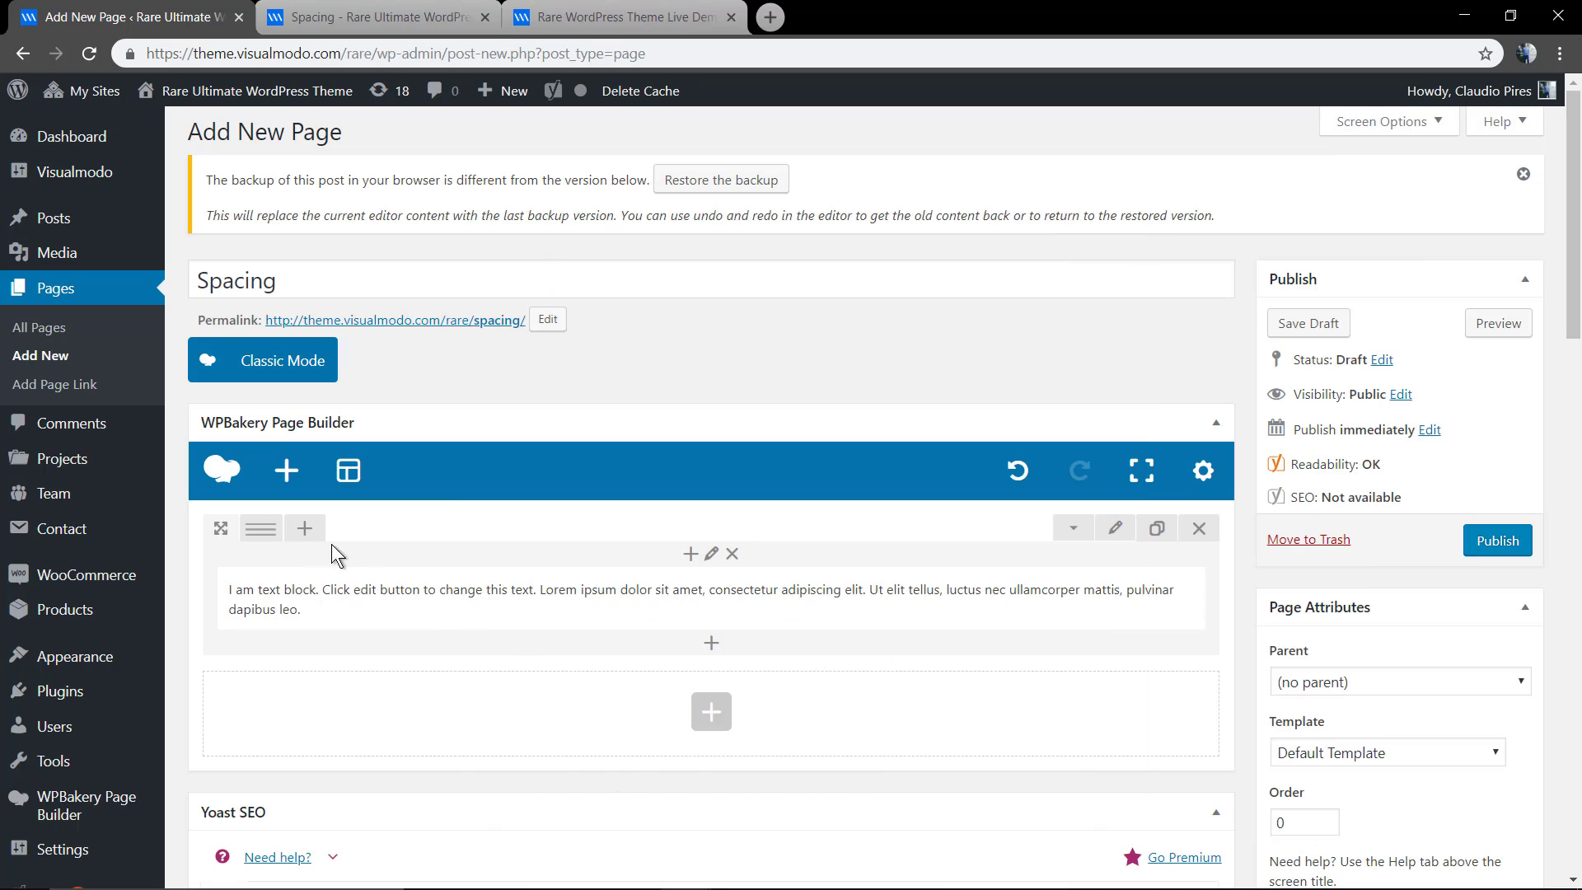
# Switch the row to 1/3 + 1/3 + 1/3 and place cloned text blocks in the middle and right columns
pyautogui.moveTo(306, 531)
pyautogui.click(373, 533)
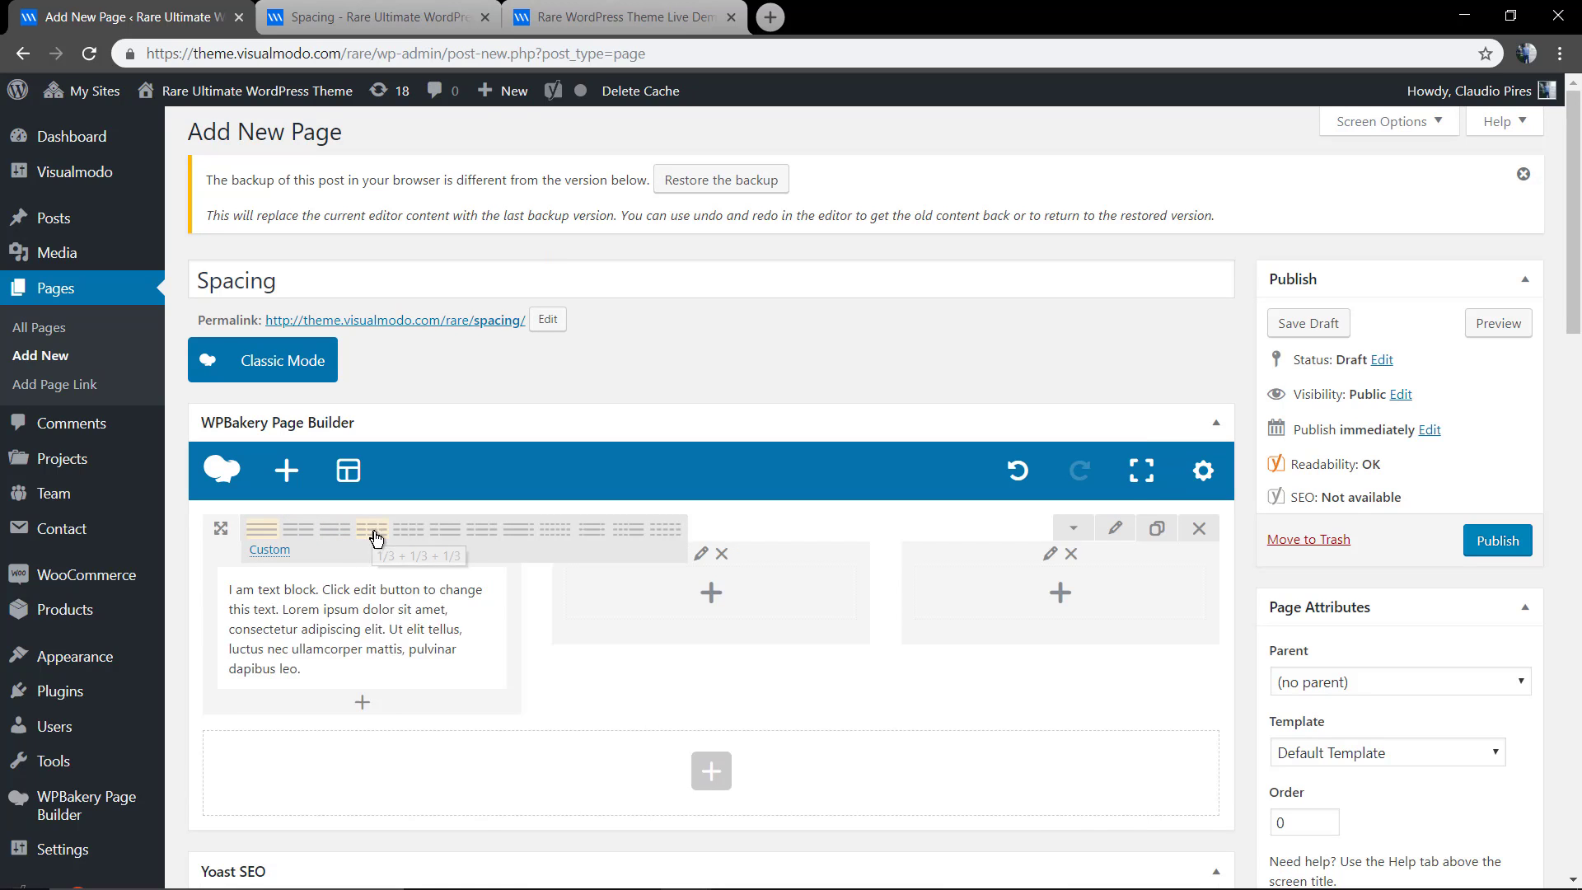
pyautogui.click(400, 633)
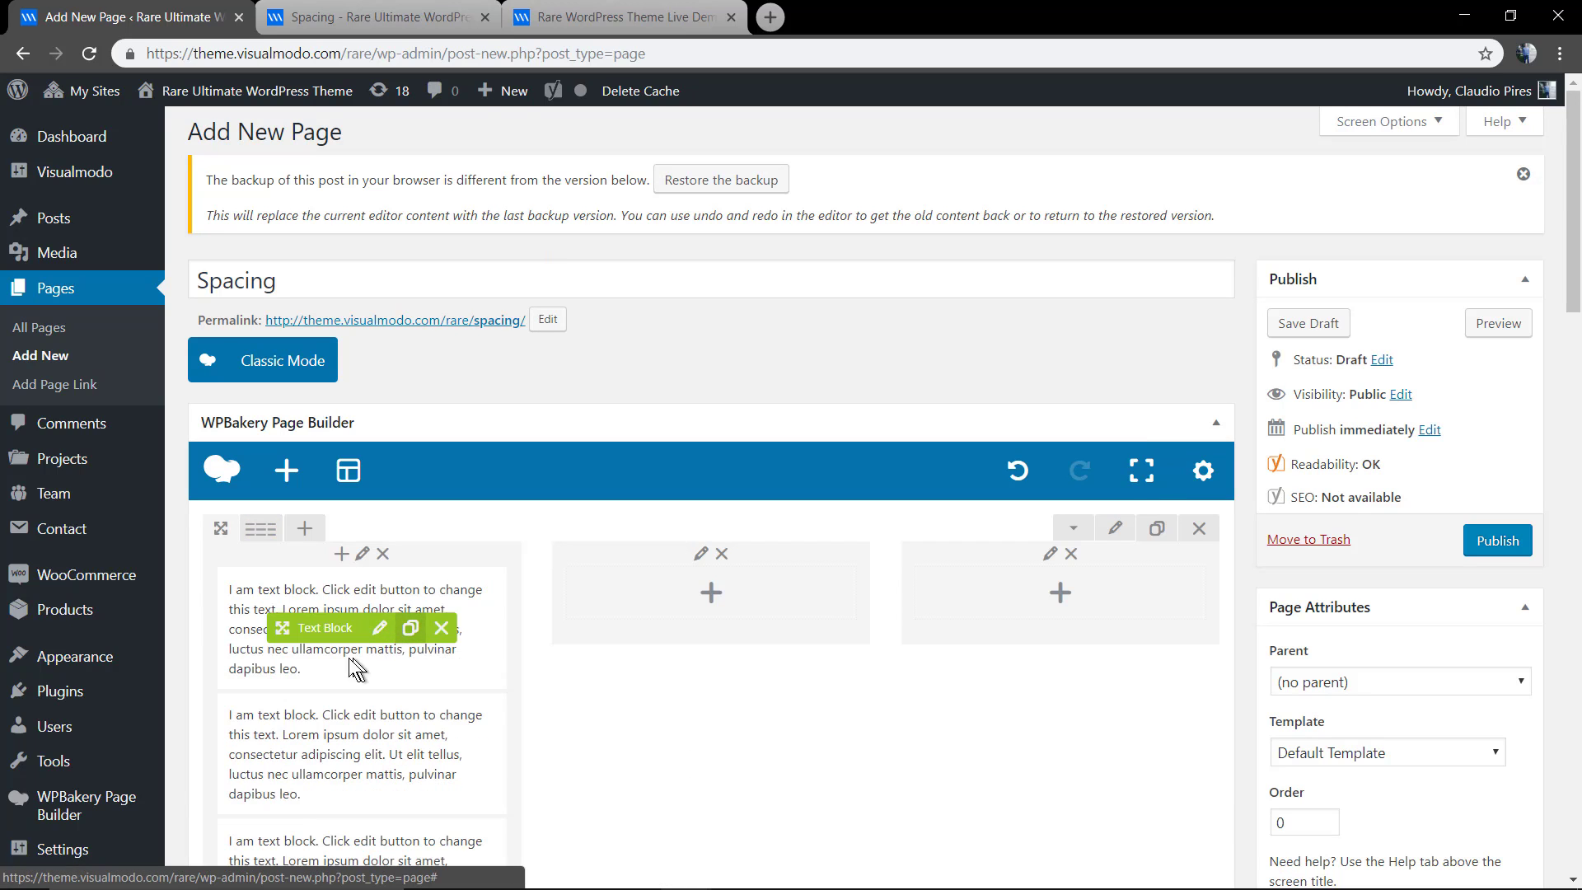
pyautogui.moveTo(313, 628); pyautogui.dragTo(663, 614)
pyautogui.moveTo(313, 628); pyautogui.dragTo(1022, 610)
pyautogui.scroll(-2, 932, 585)
# Add a Revolution Slider 5 element using the #5 Home - Store slider, then preview the page
pyautogui.click(712, 548)
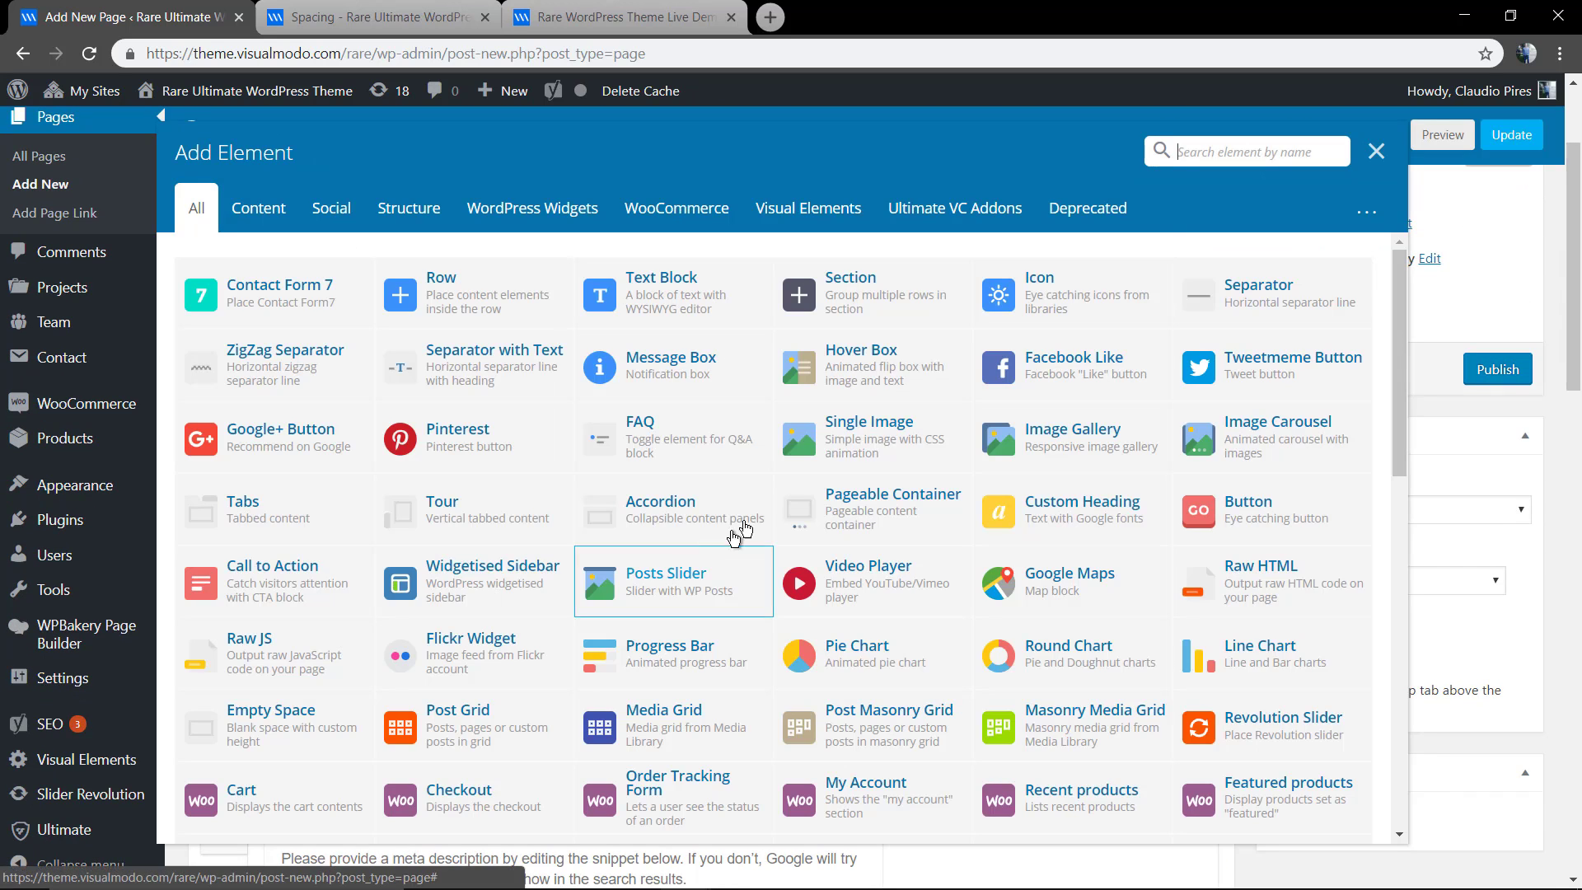
pyautogui.write('rev')
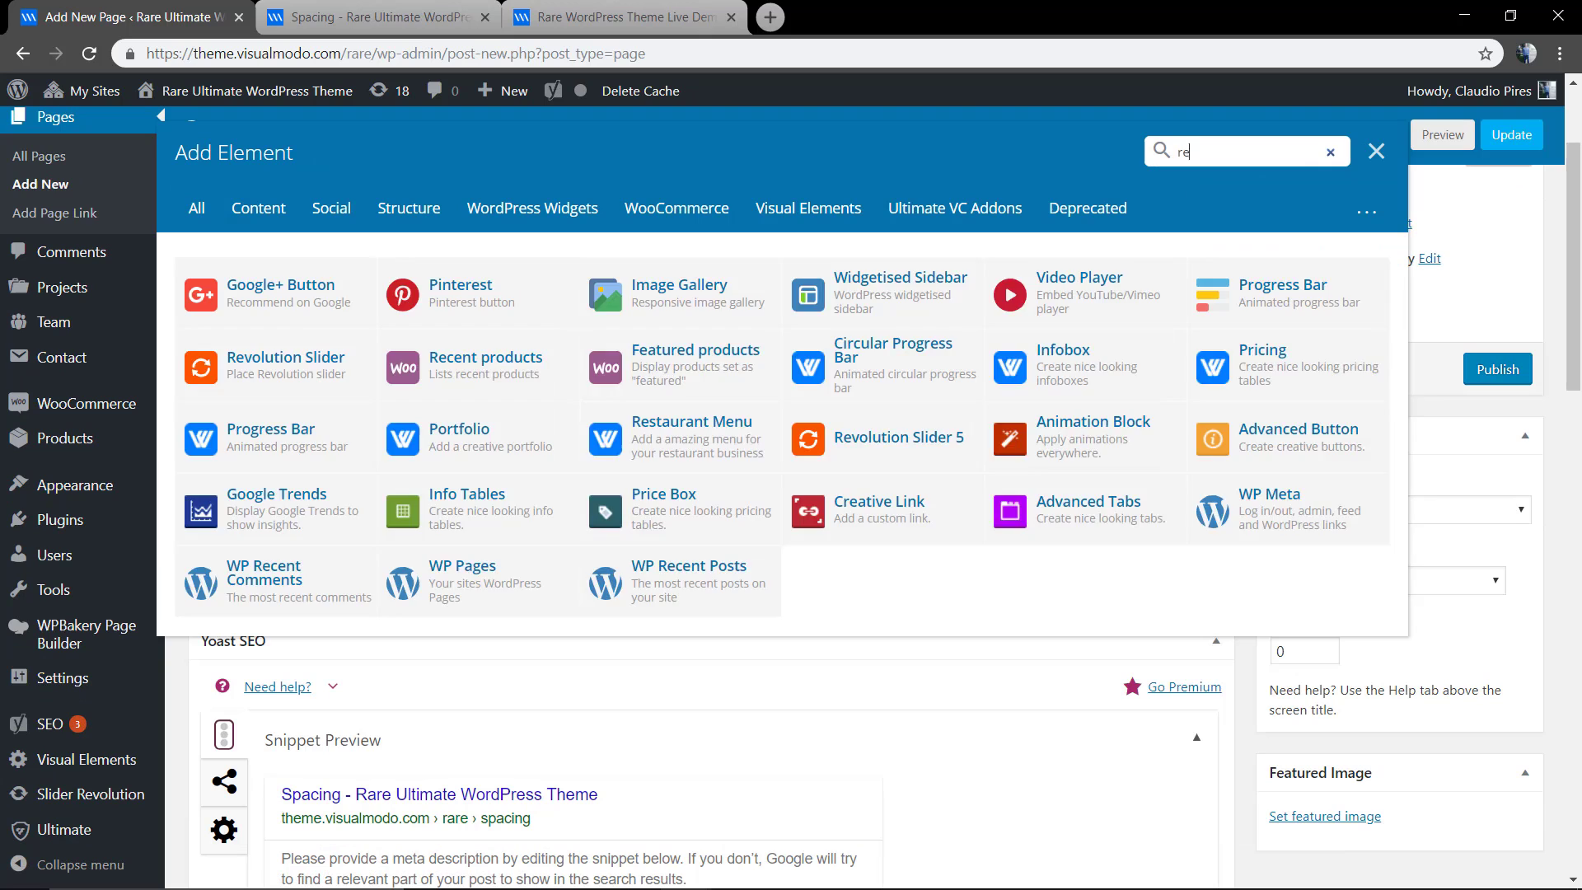
pyautogui.click(520, 295)
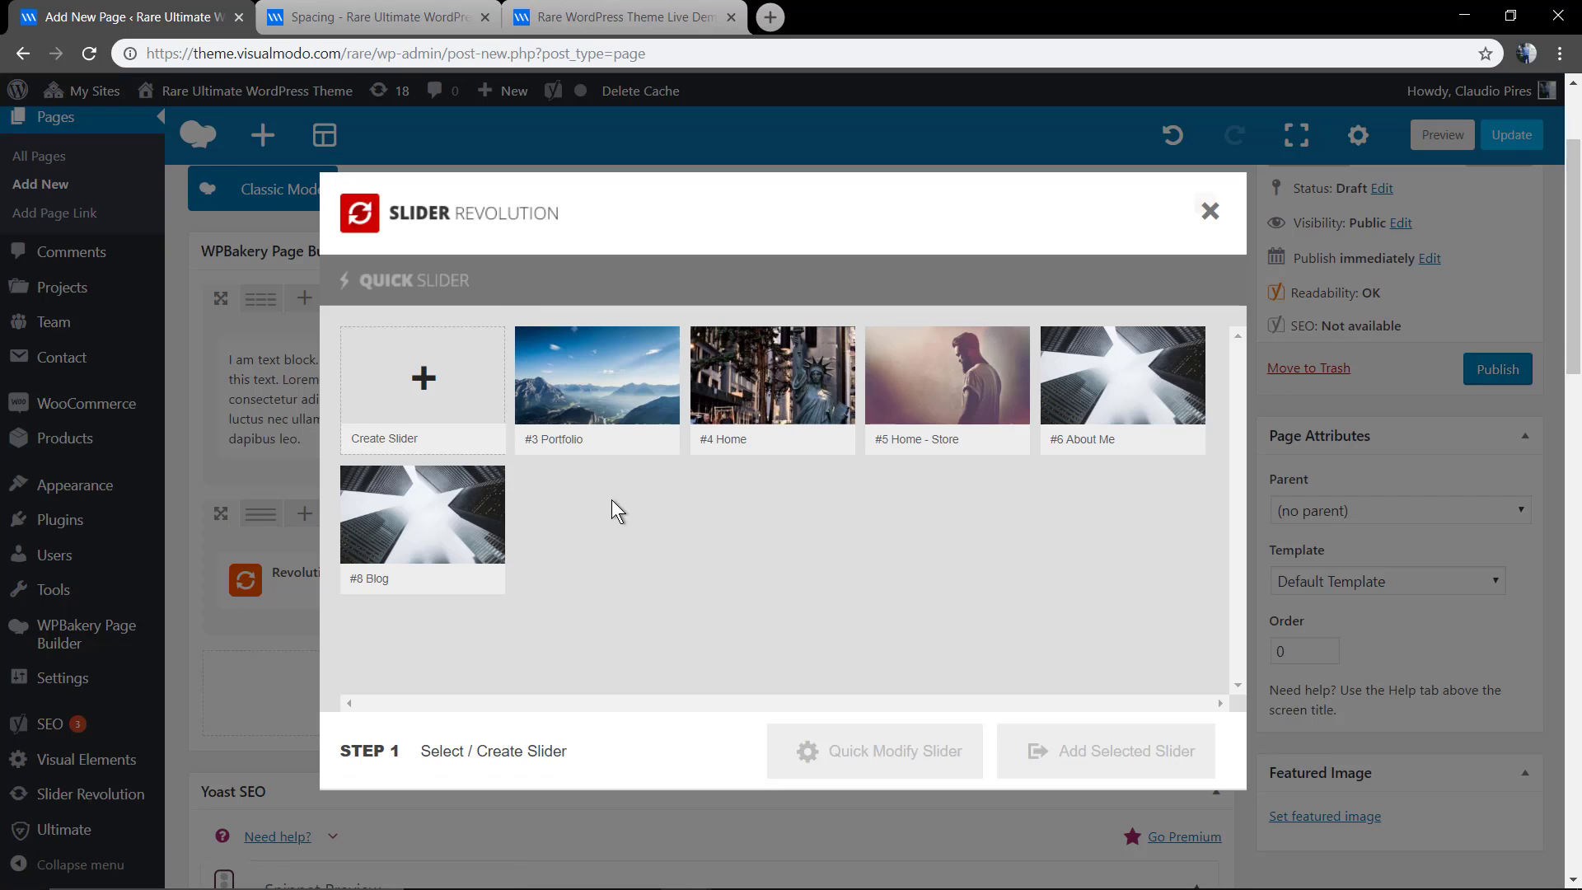
pyautogui.click(962, 409)
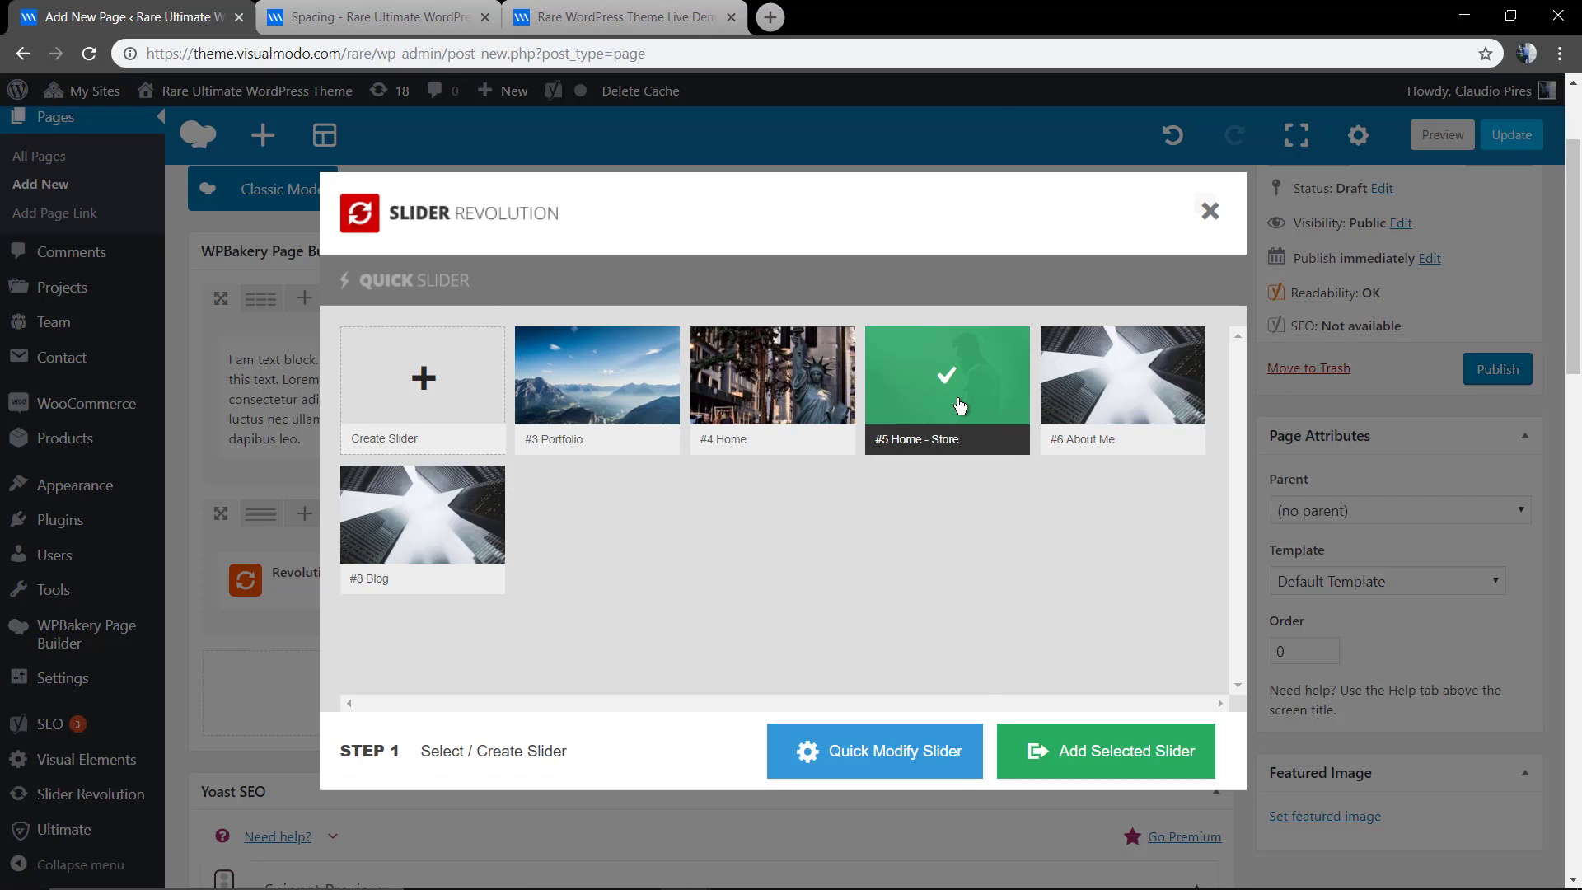
pyautogui.click(1059, 769)
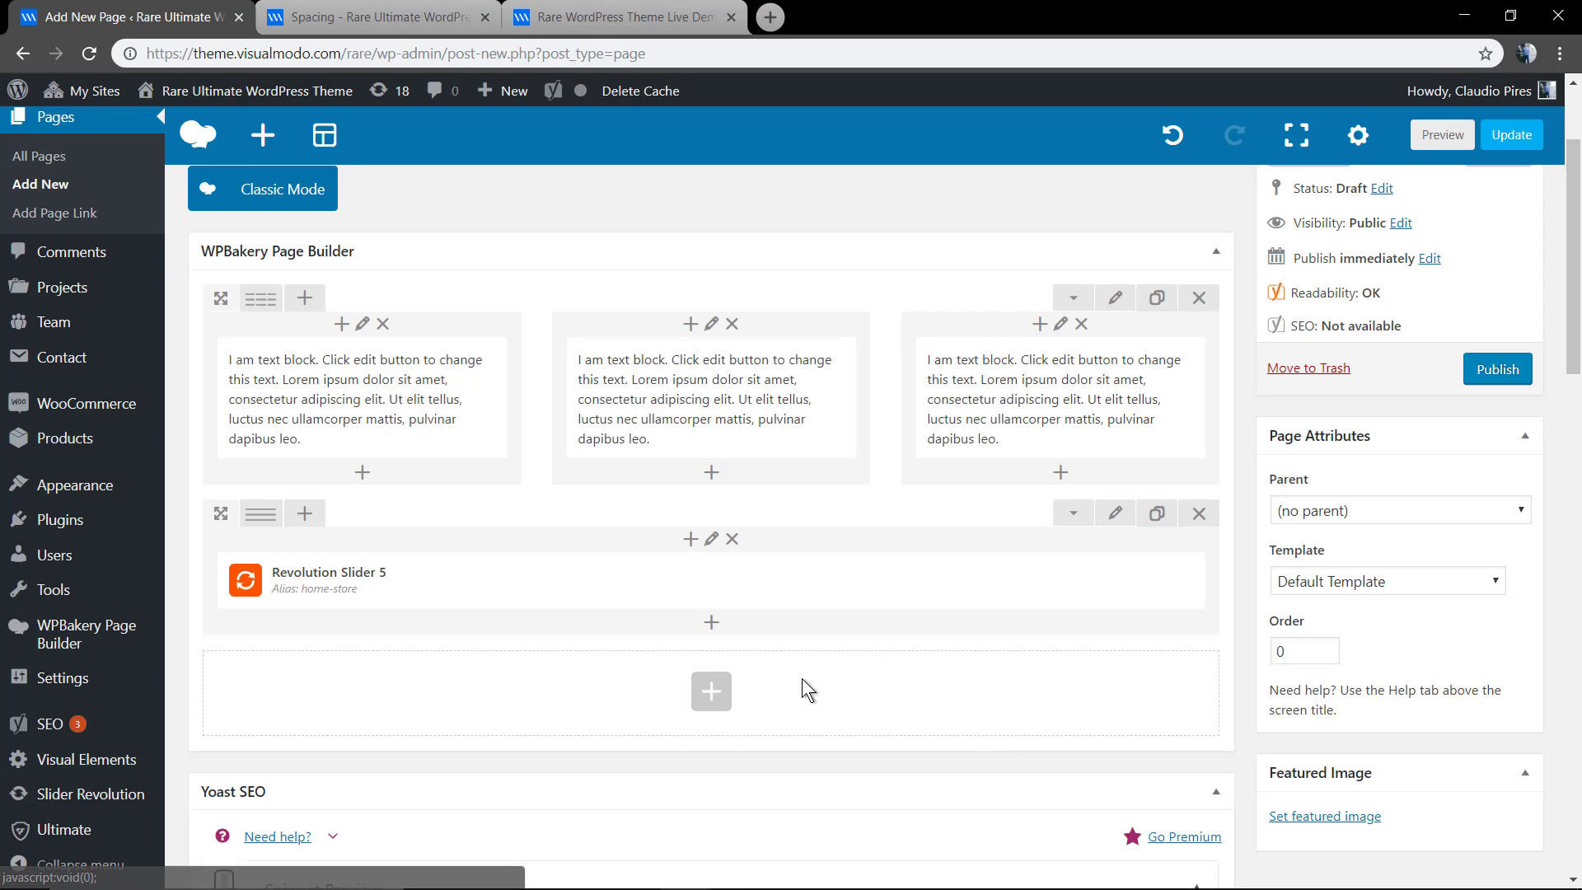
pyautogui.click(1443, 134)
pyautogui.click(379, 12)
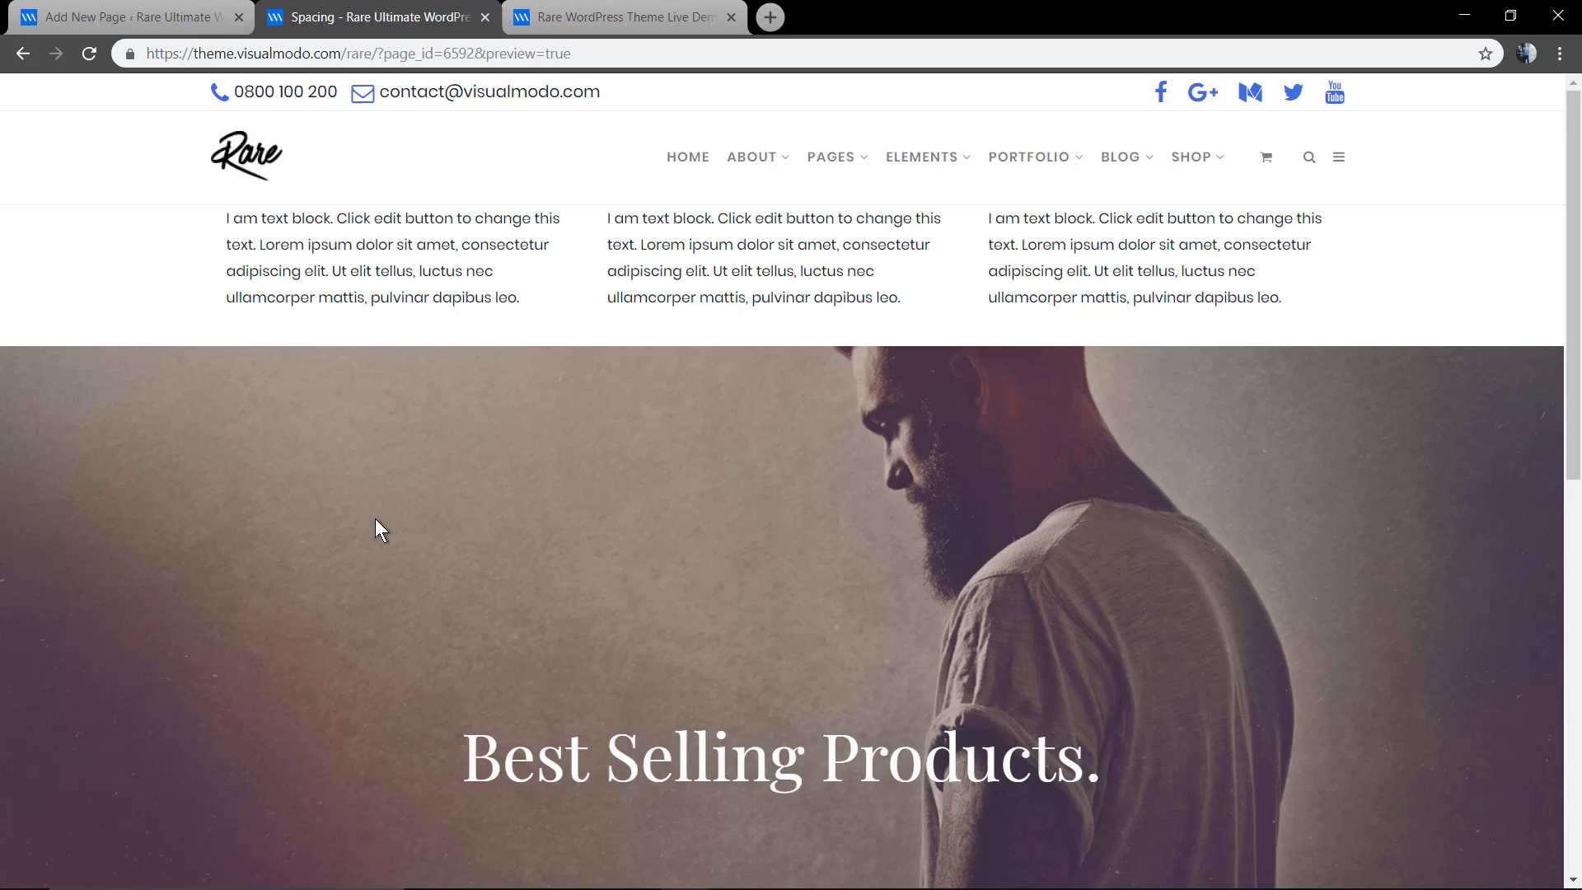
pyautogui.scroll(-6, 374, 517)
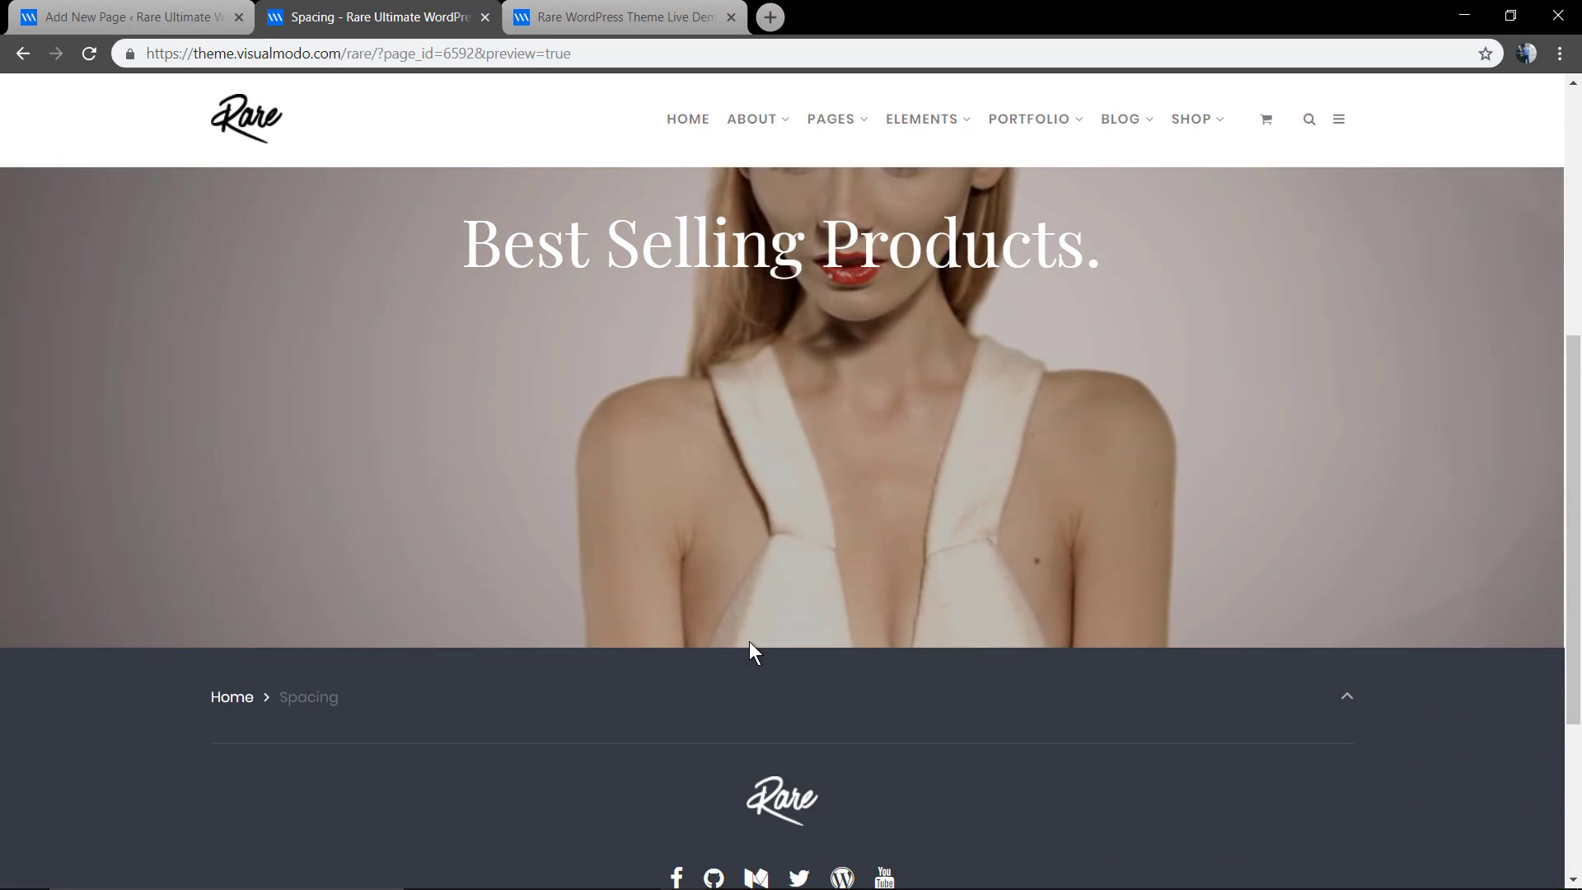
pyautogui.scroll(6, 750, 643)
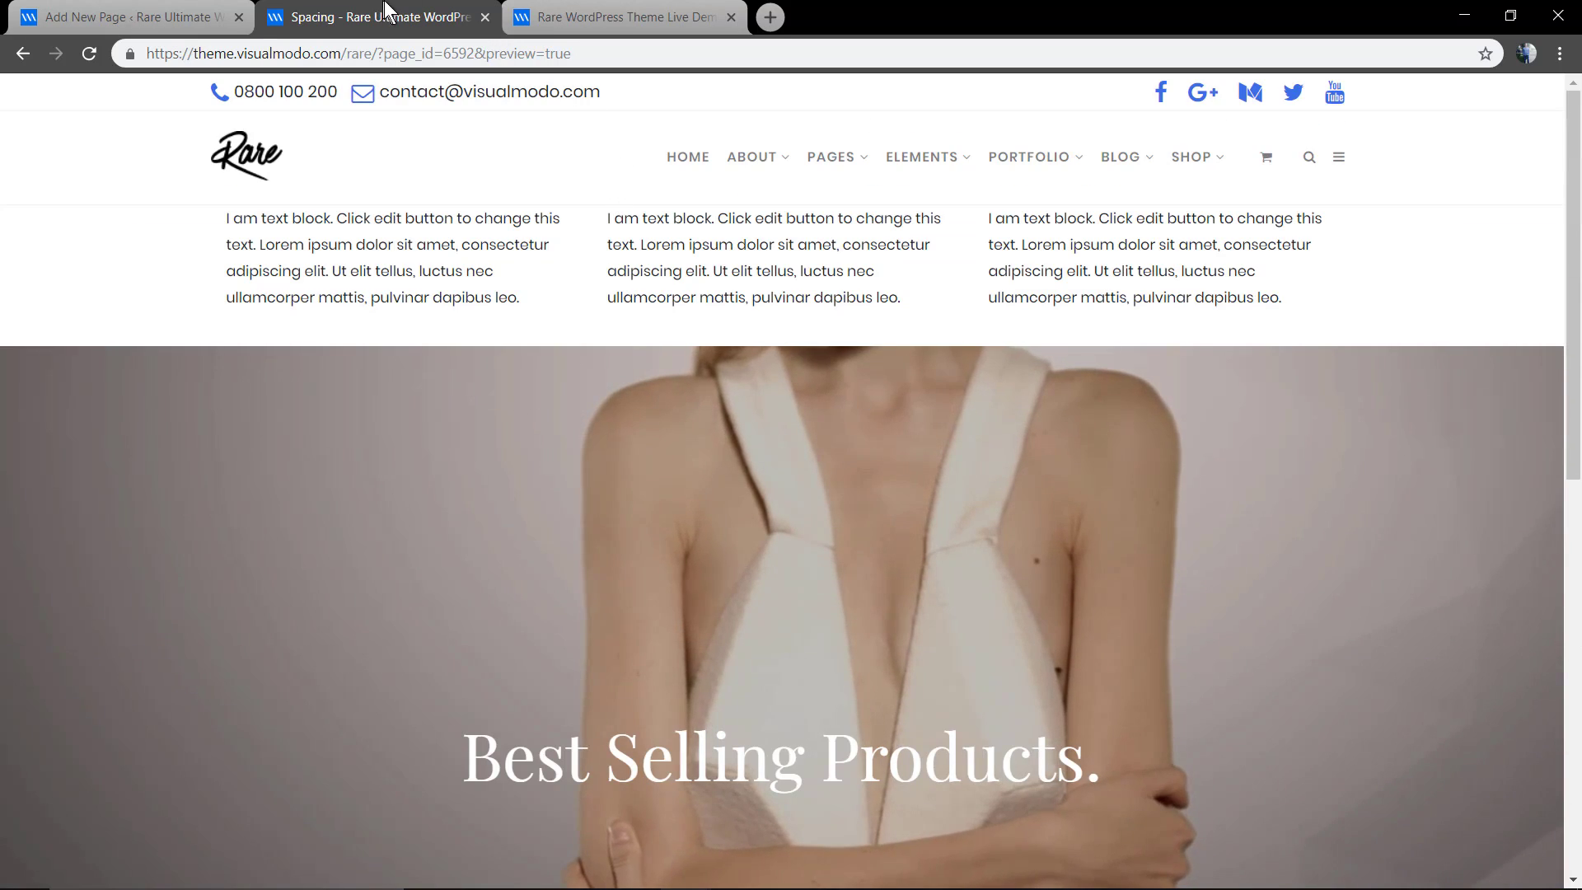
pyautogui.click(178, 17)
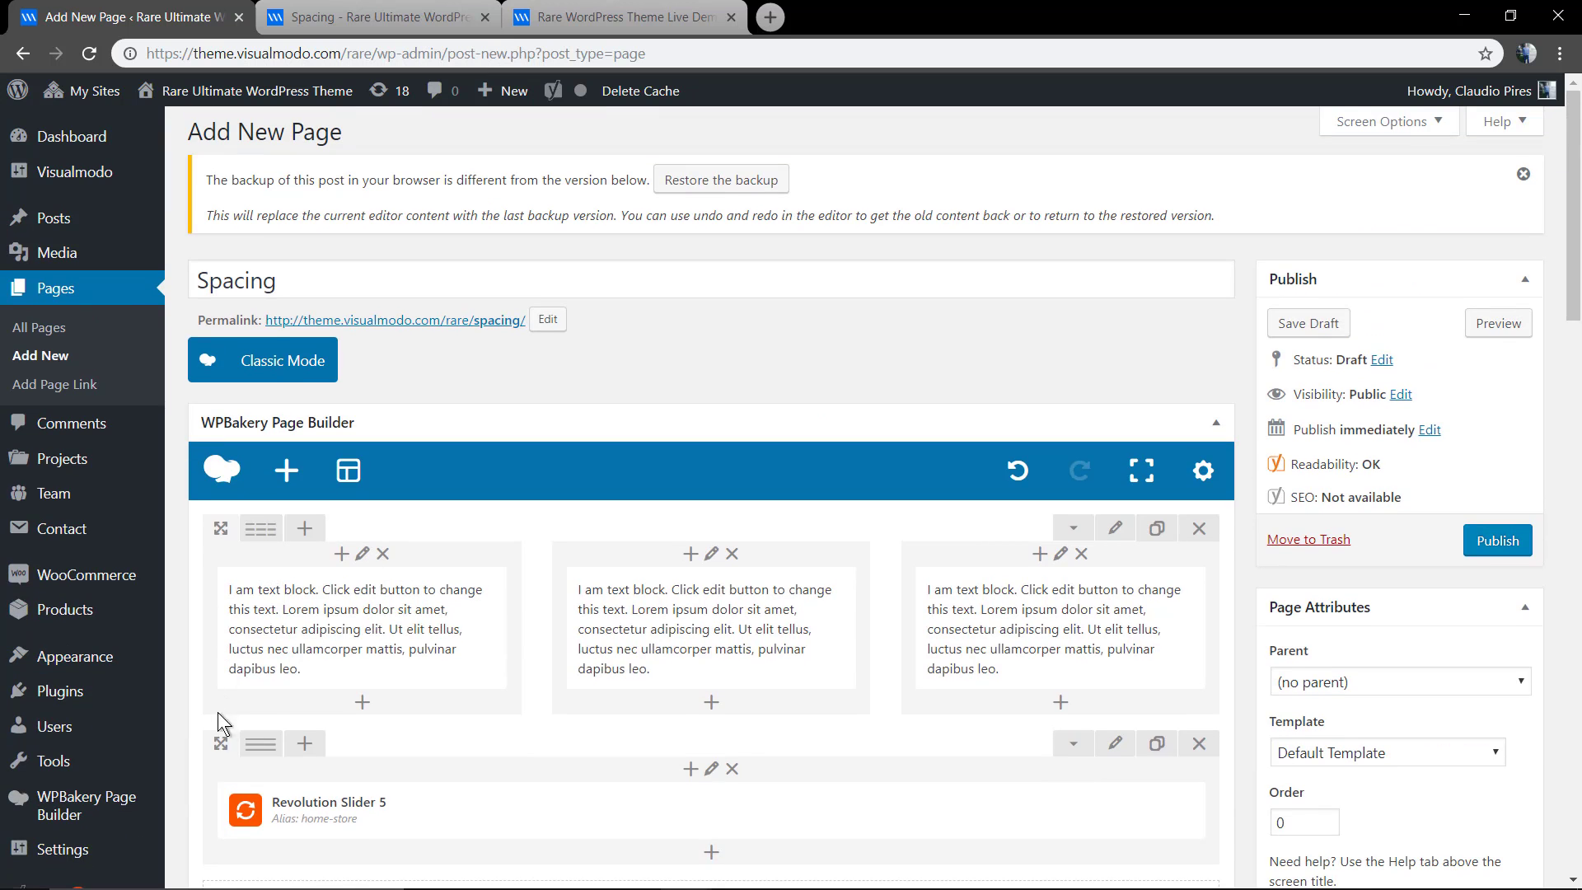
# Drag the Revolution Slider row above the three text columns and confirm the new order in preview
pyautogui.moveTo(220, 741); pyautogui.dragTo(300, 547)
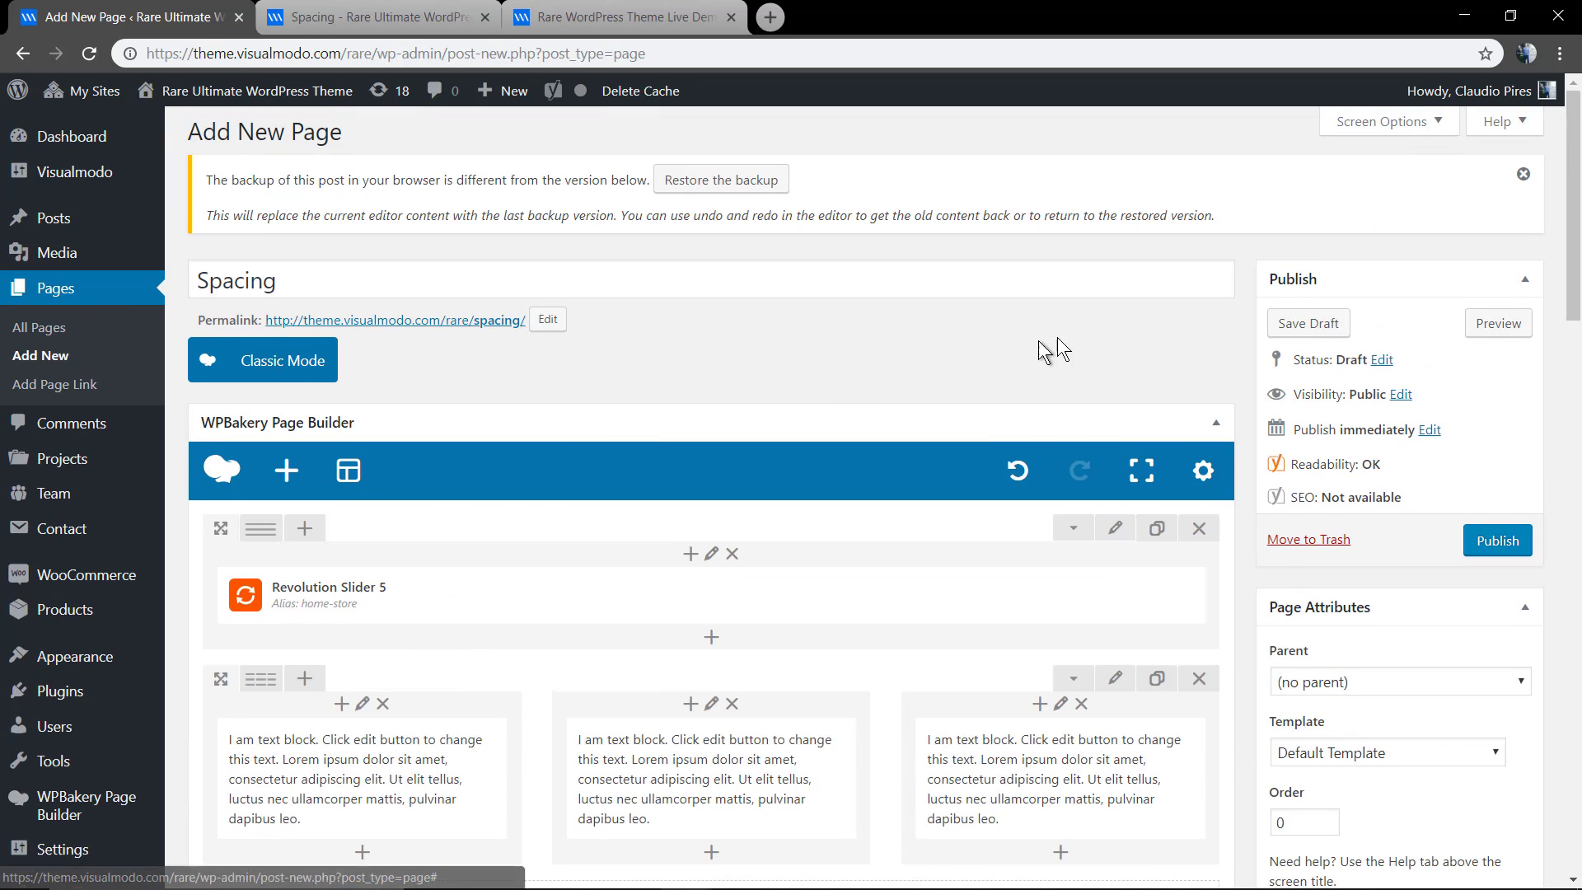
pyautogui.click(1498, 323)
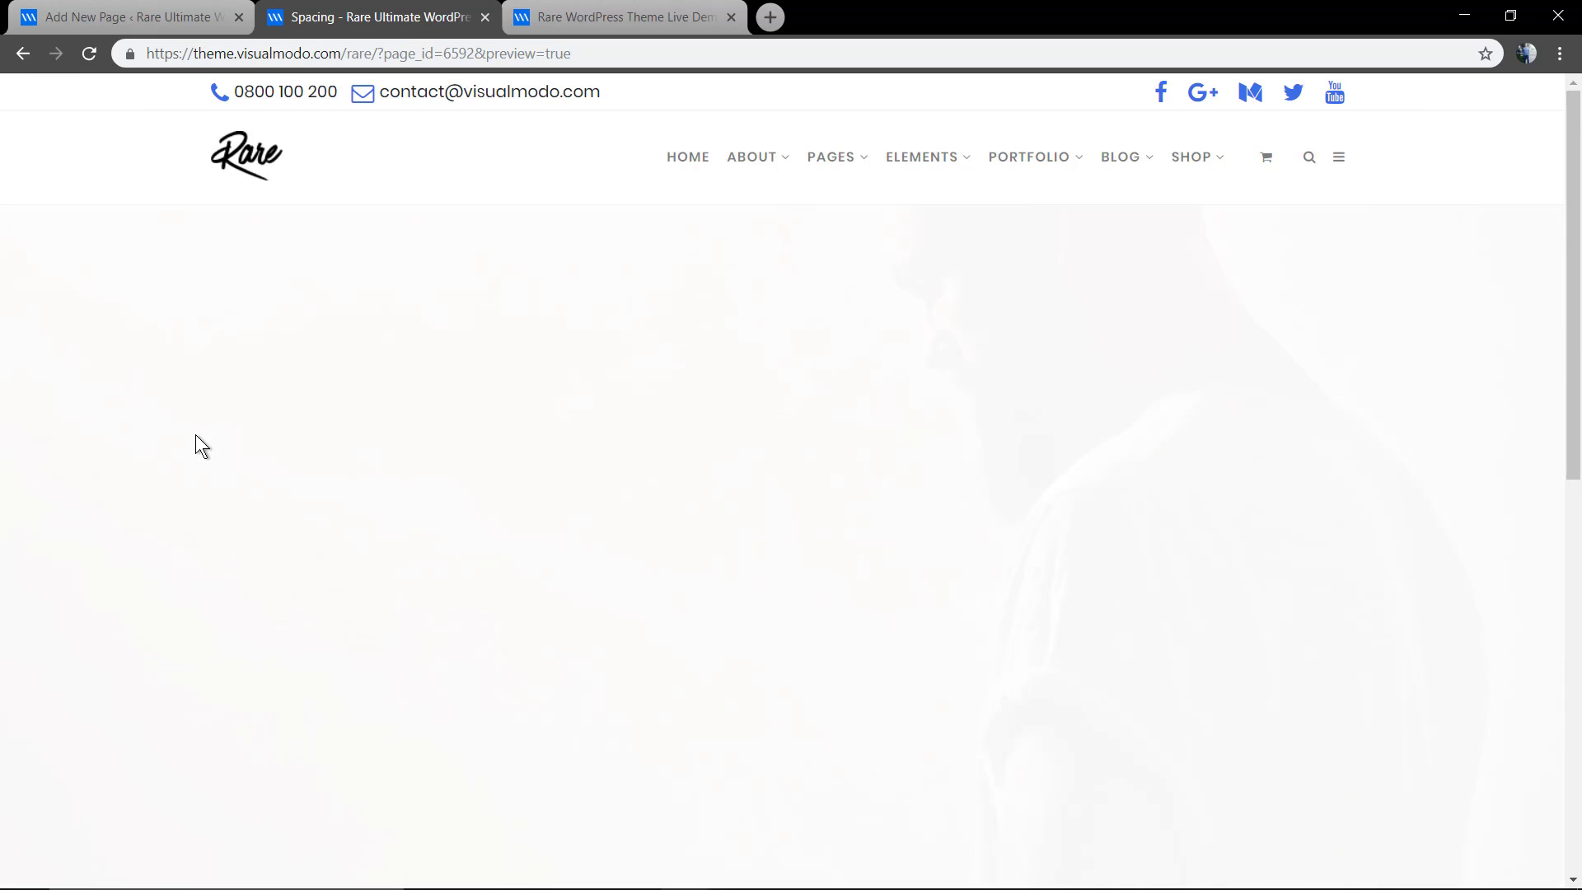
pyautogui.scroll(-4, 242, 451)
pyautogui.scroll(-2, 242, 464)
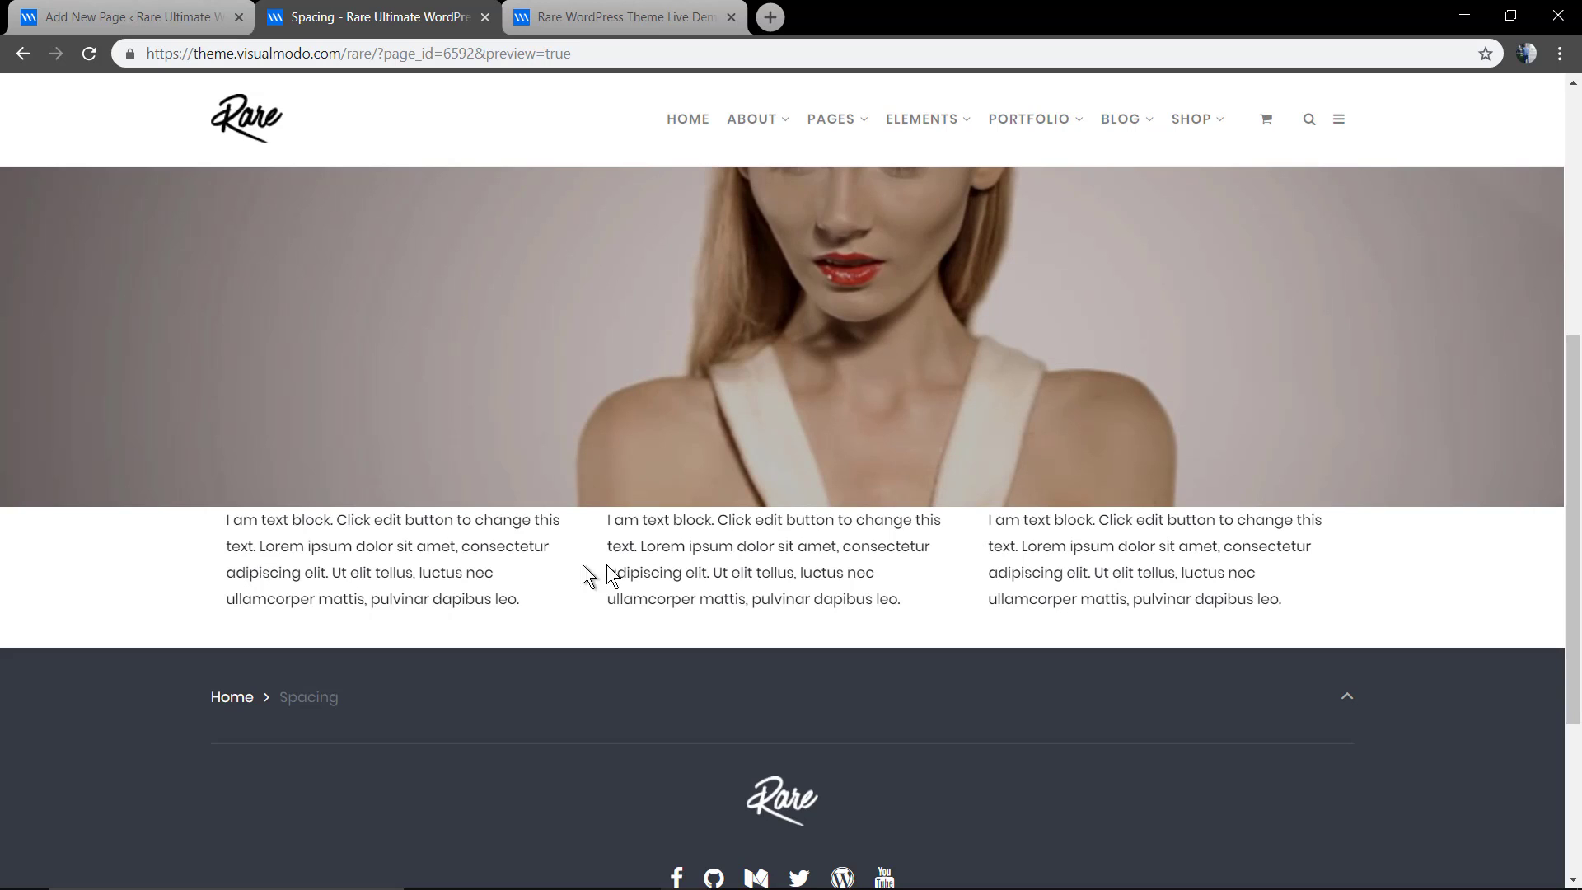
pyautogui.click(171, 12)
pyautogui.scroll(-2, 857, 498)
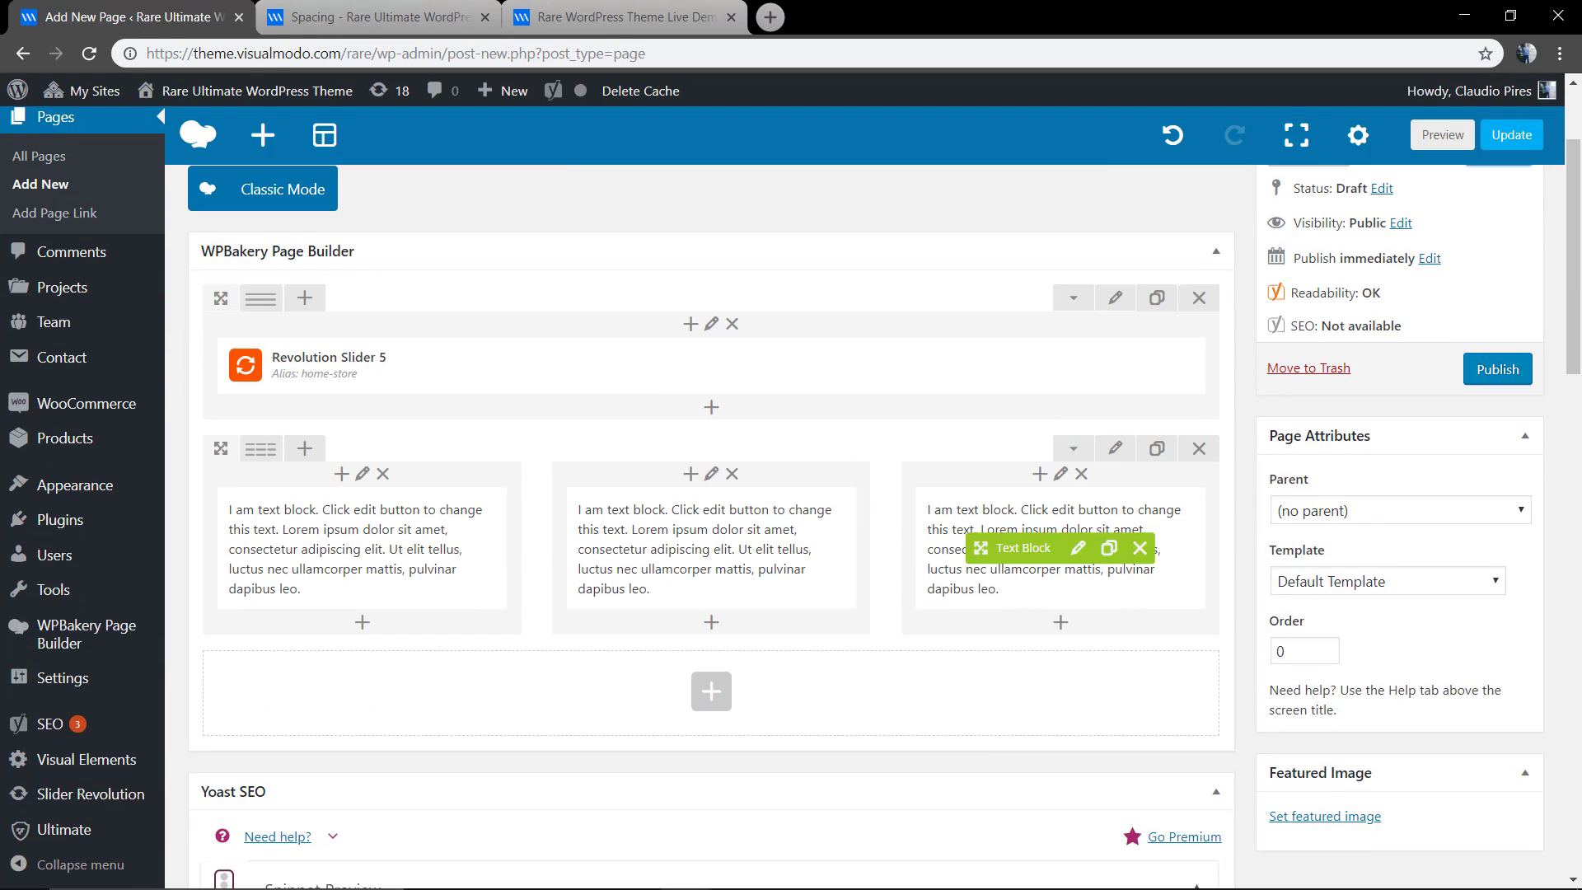
# Set the three-column text row's top padding to 5 in Design Options, save, and preview
pyautogui.click(1118, 451)
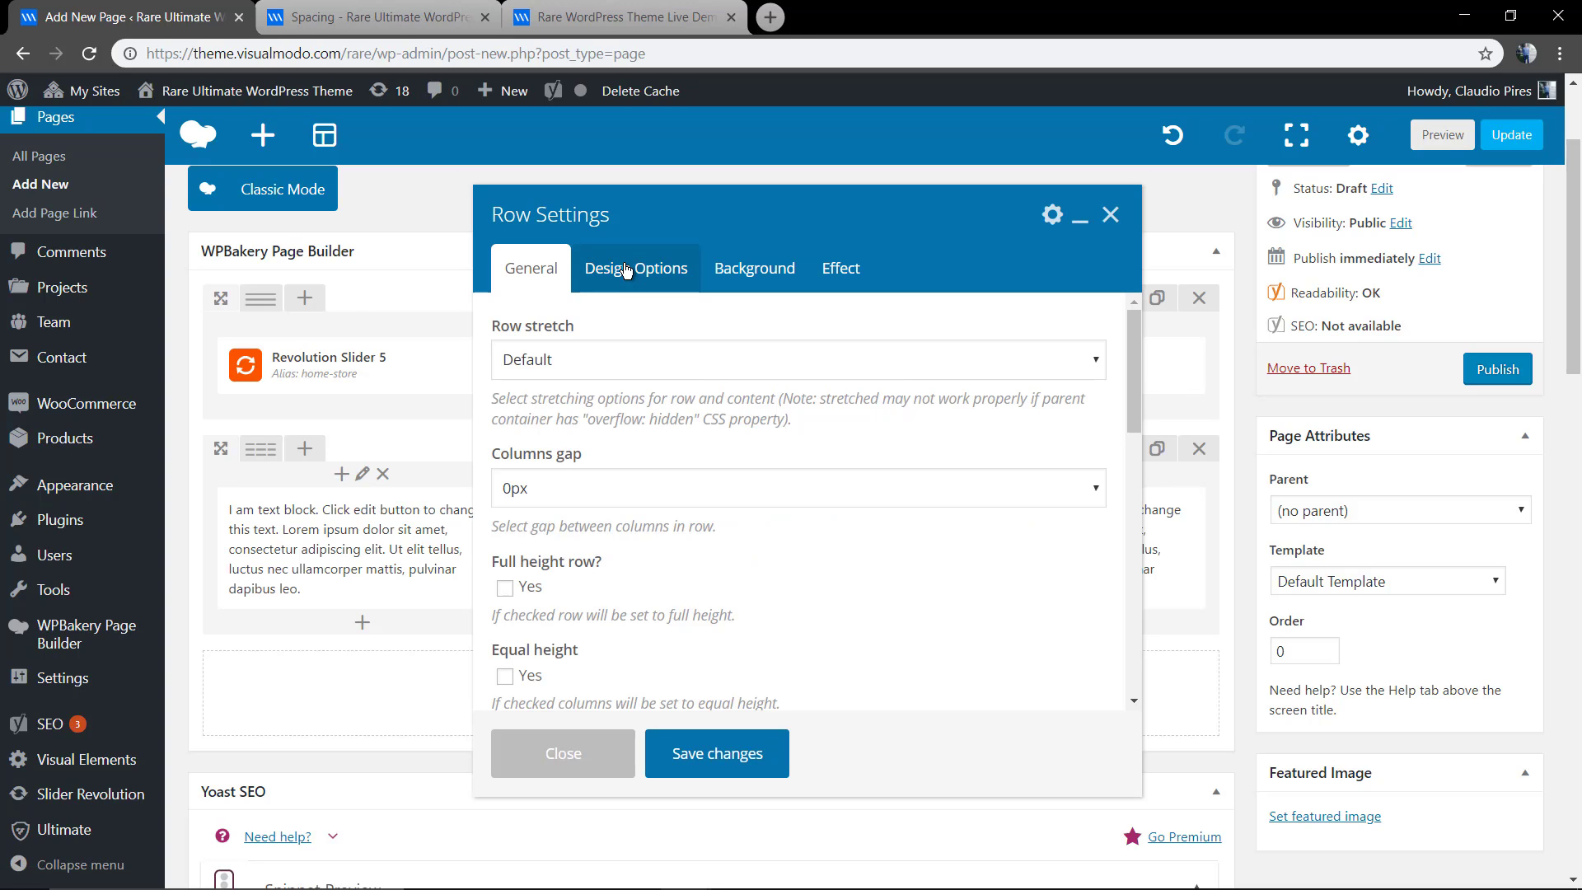
pyautogui.click(625, 271)
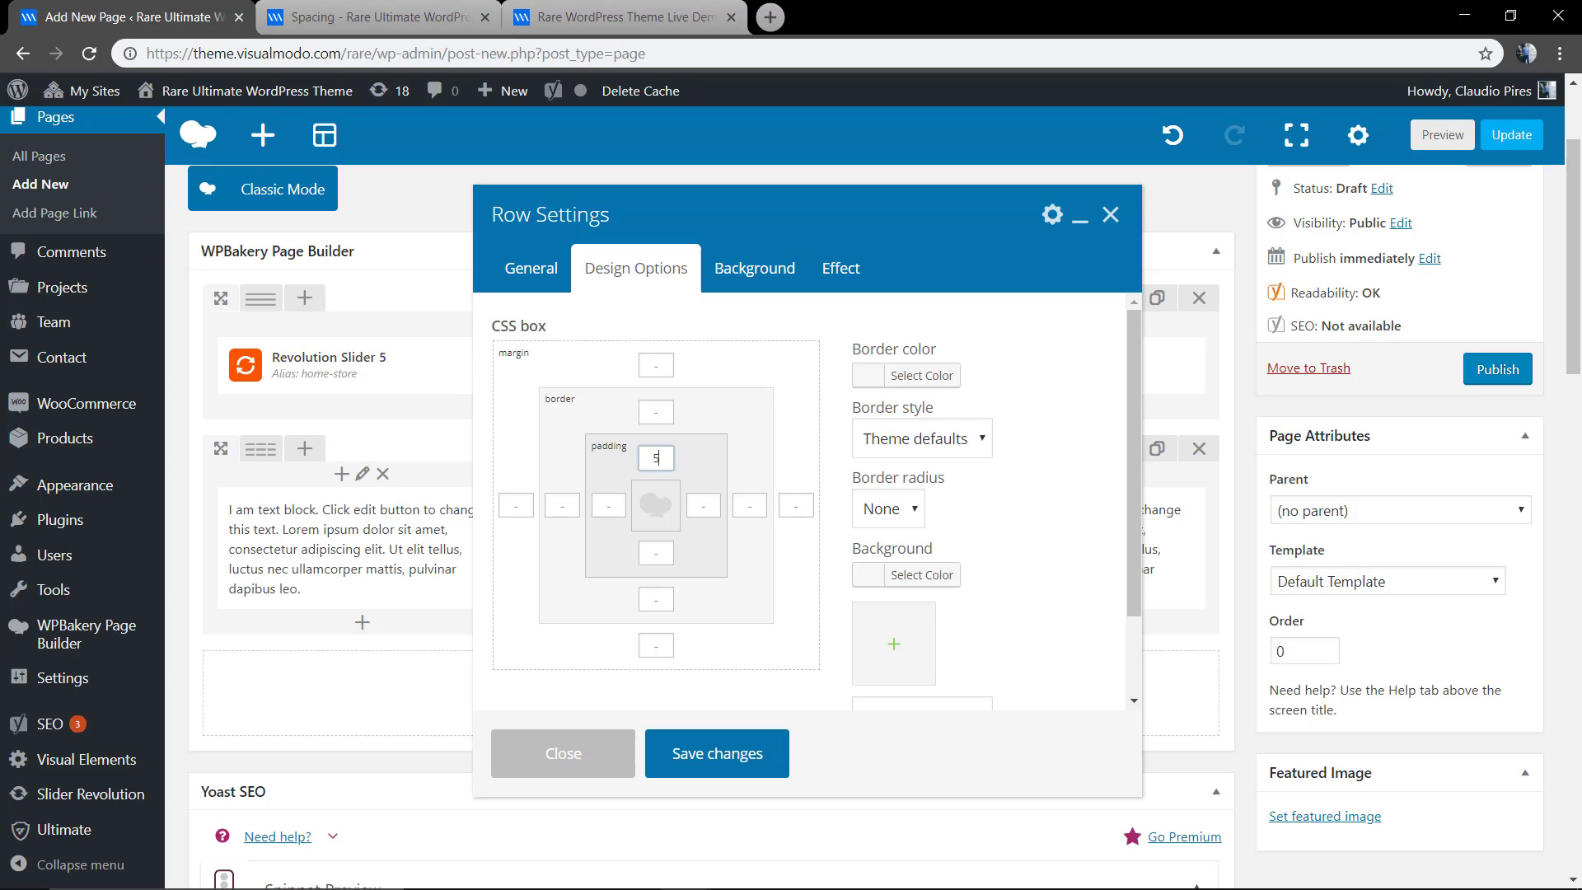
pyautogui.click(723, 753)
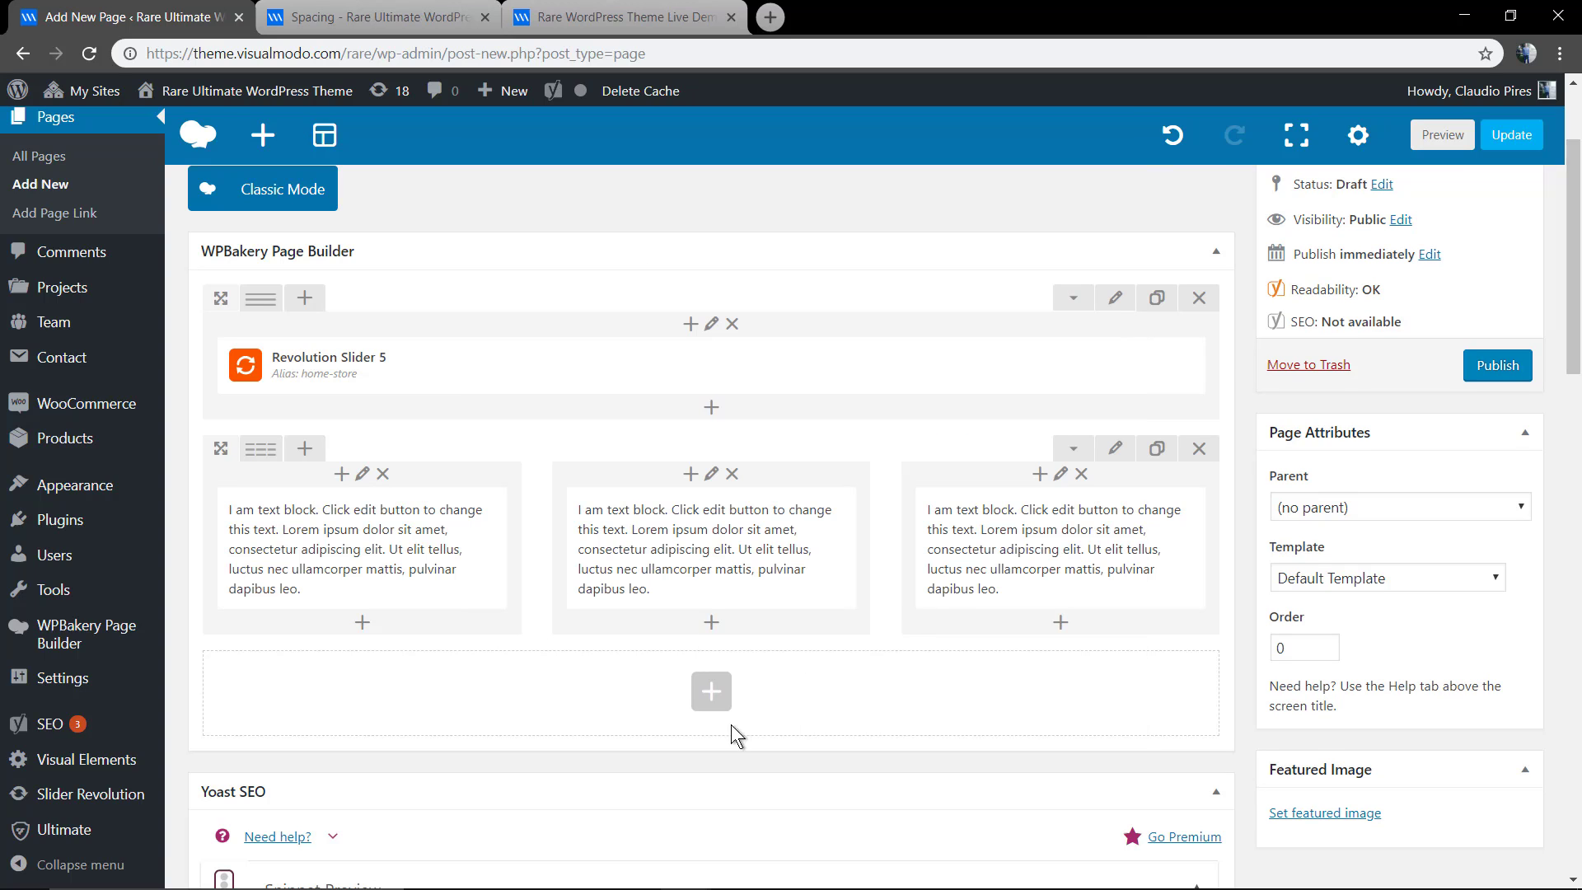
pyautogui.click(1442, 135)
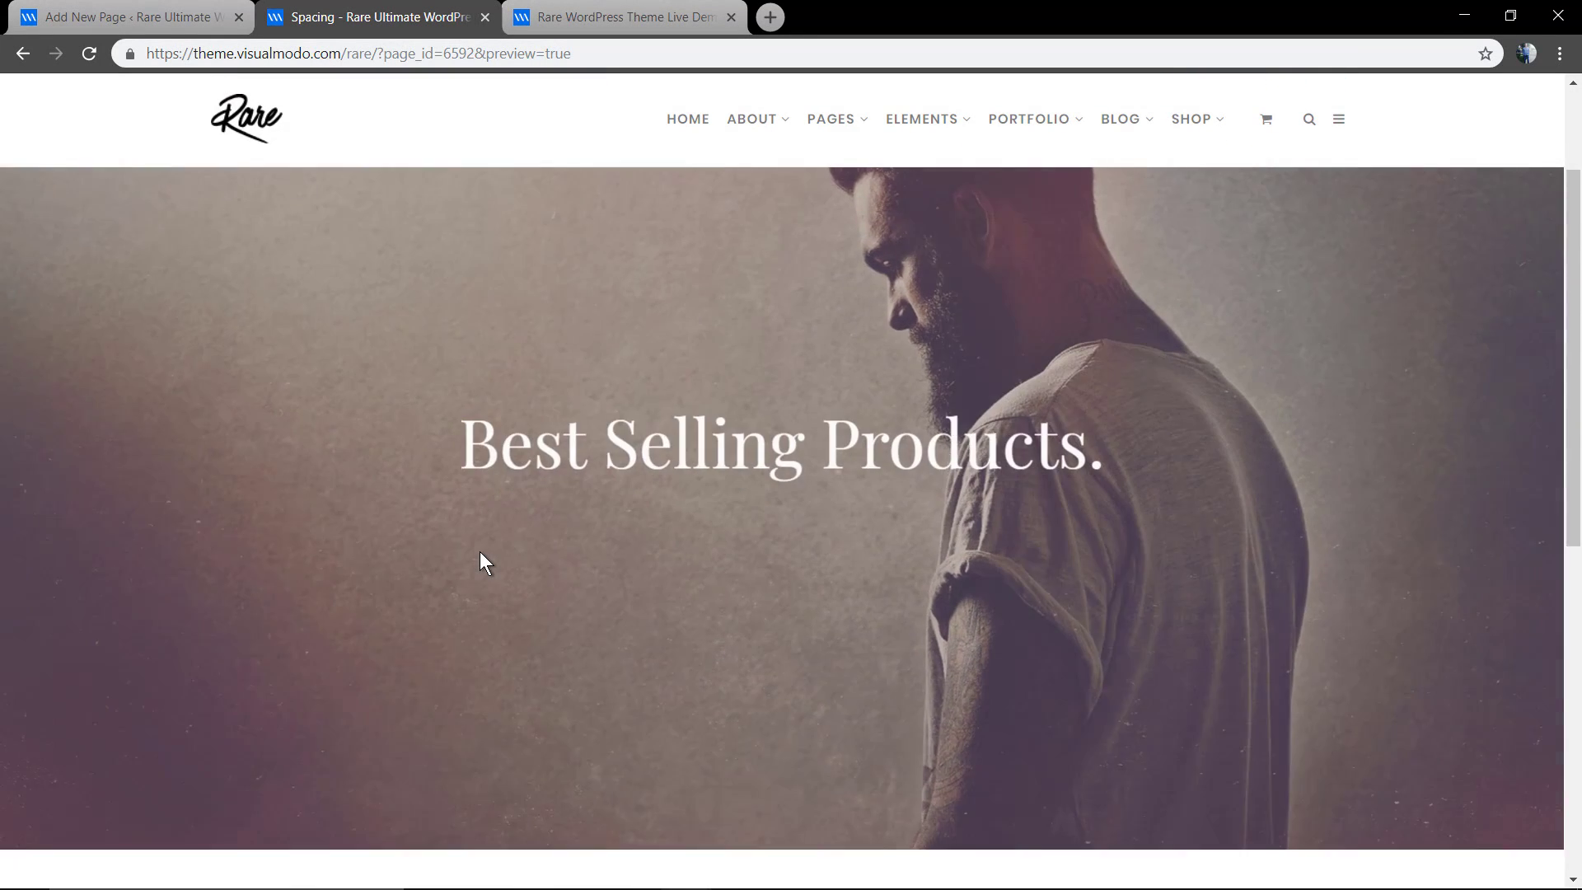
pyautogui.scroll(-4, 480, 552)
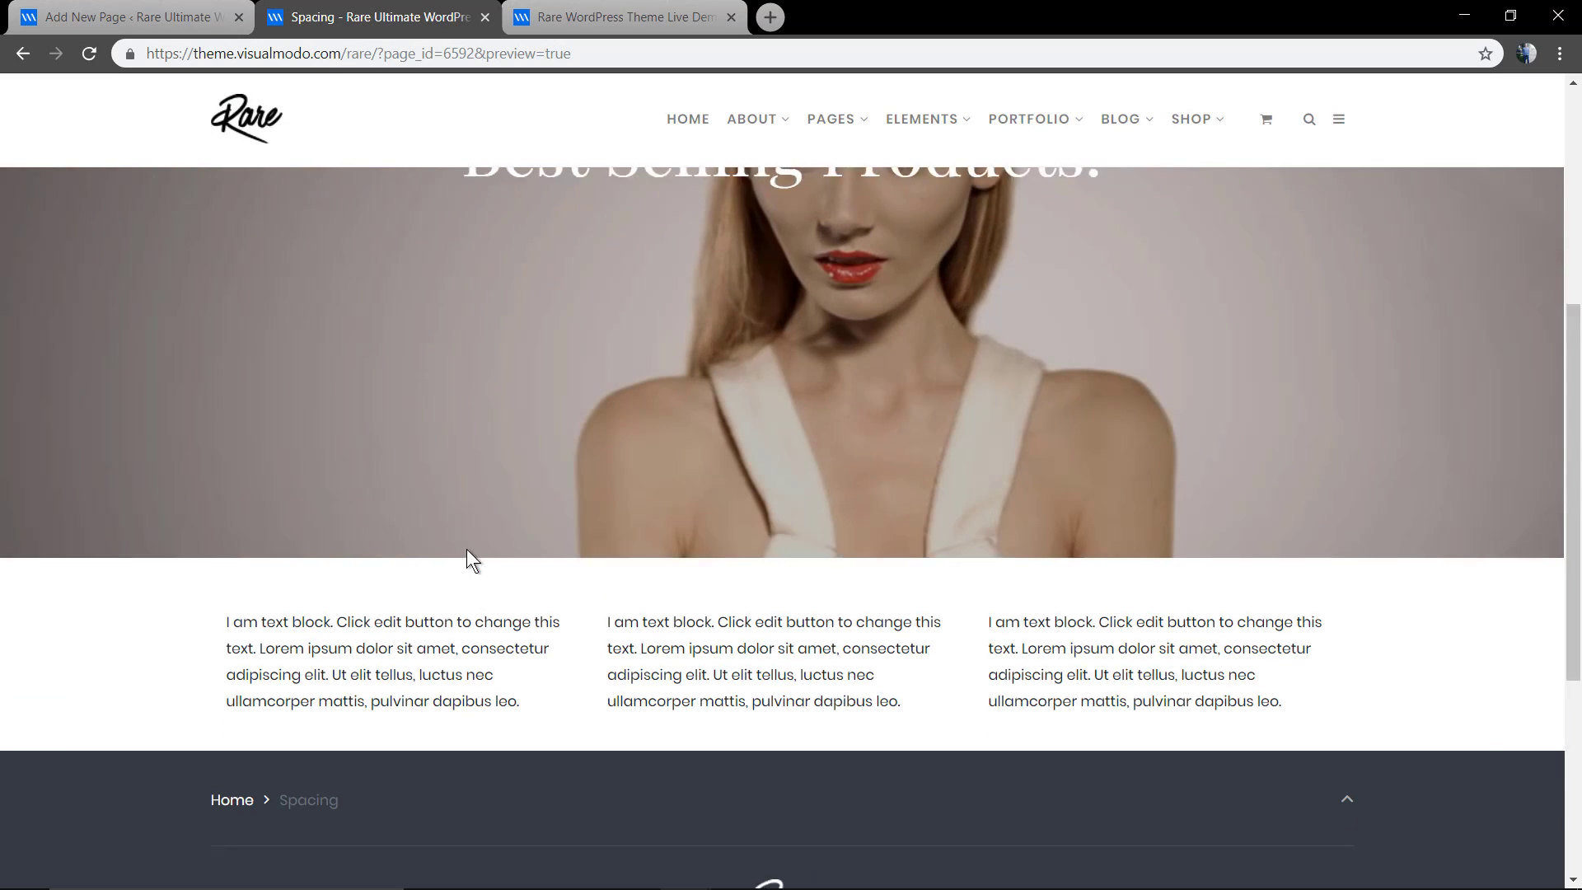
pyautogui.scroll(5, 466, 548)
pyautogui.scroll(-1, 482, 561)
pyautogui.scroll(1, 482, 560)
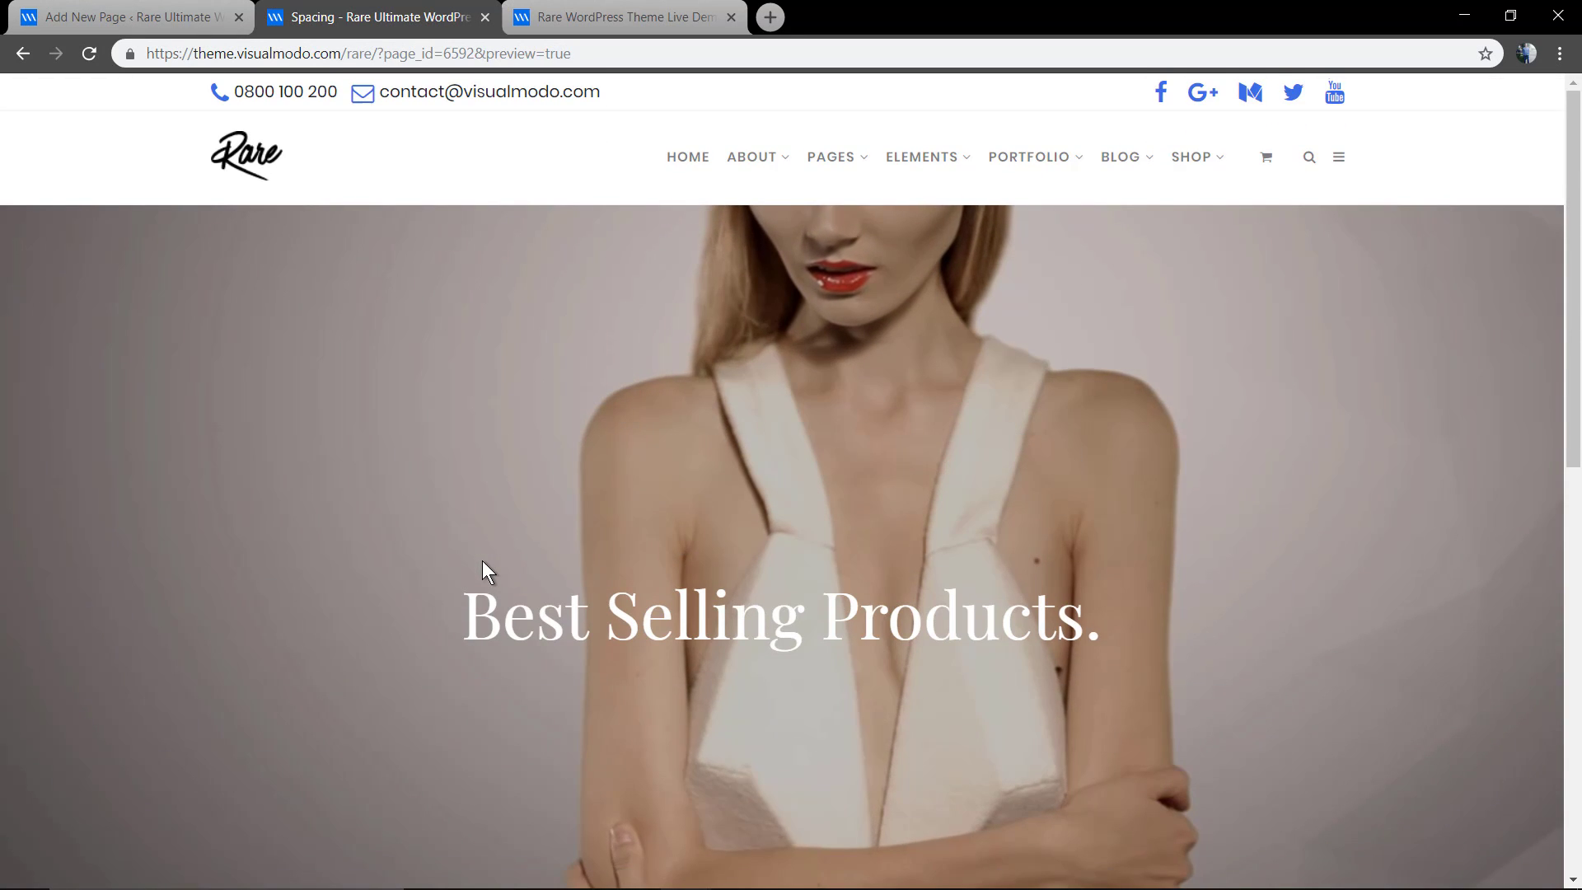
# Delete the Revolution Slider row and open the Add Element catalogue
pyautogui.click(136, 16)
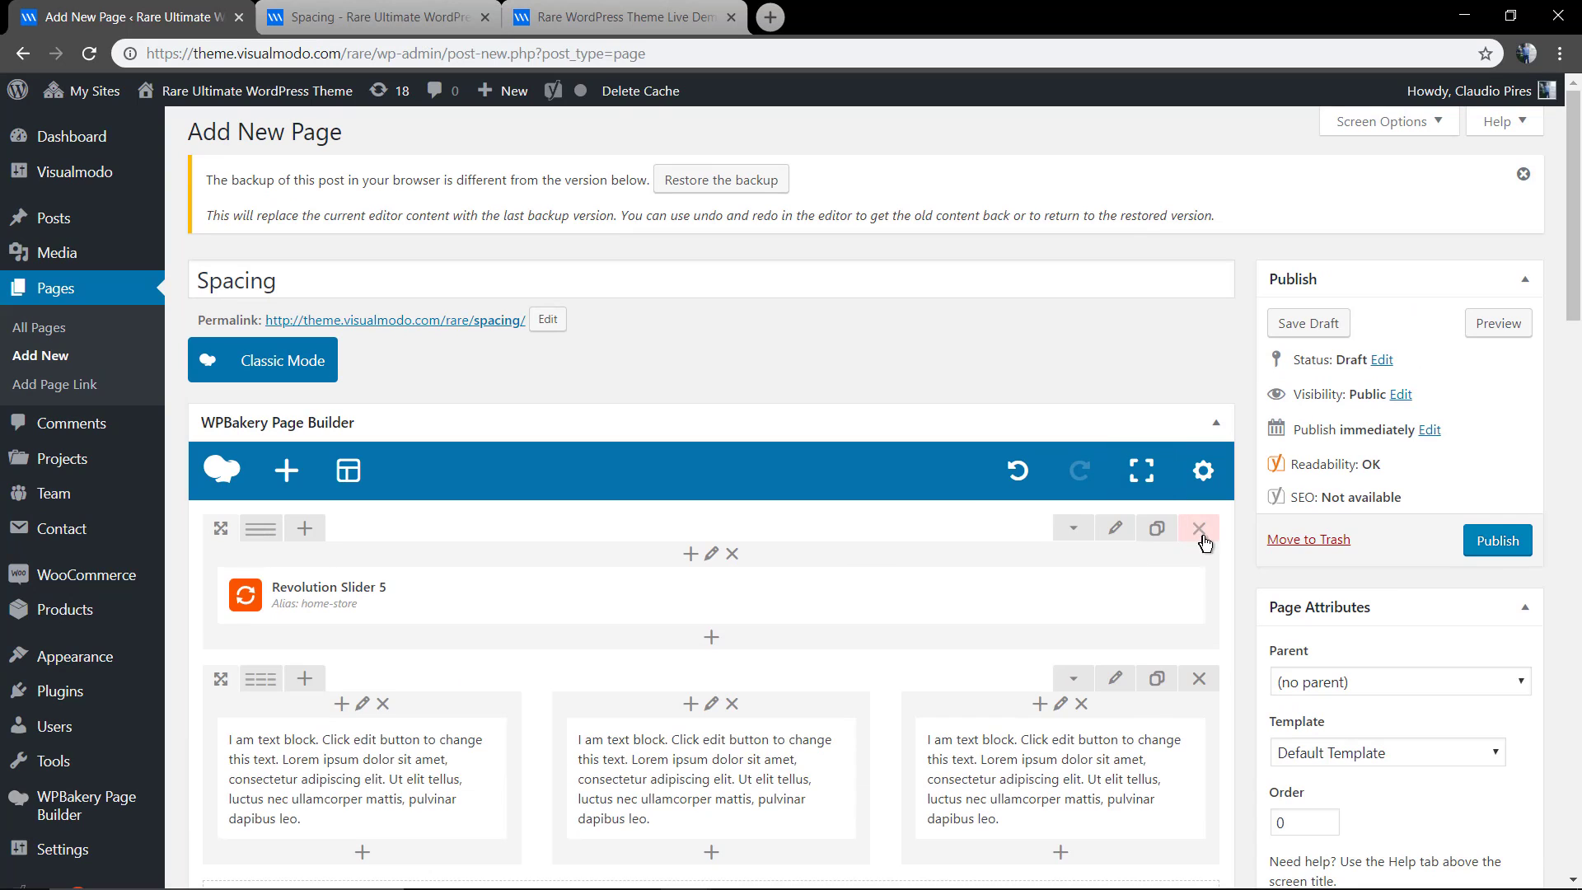
pyautogui.click(1199, 528)
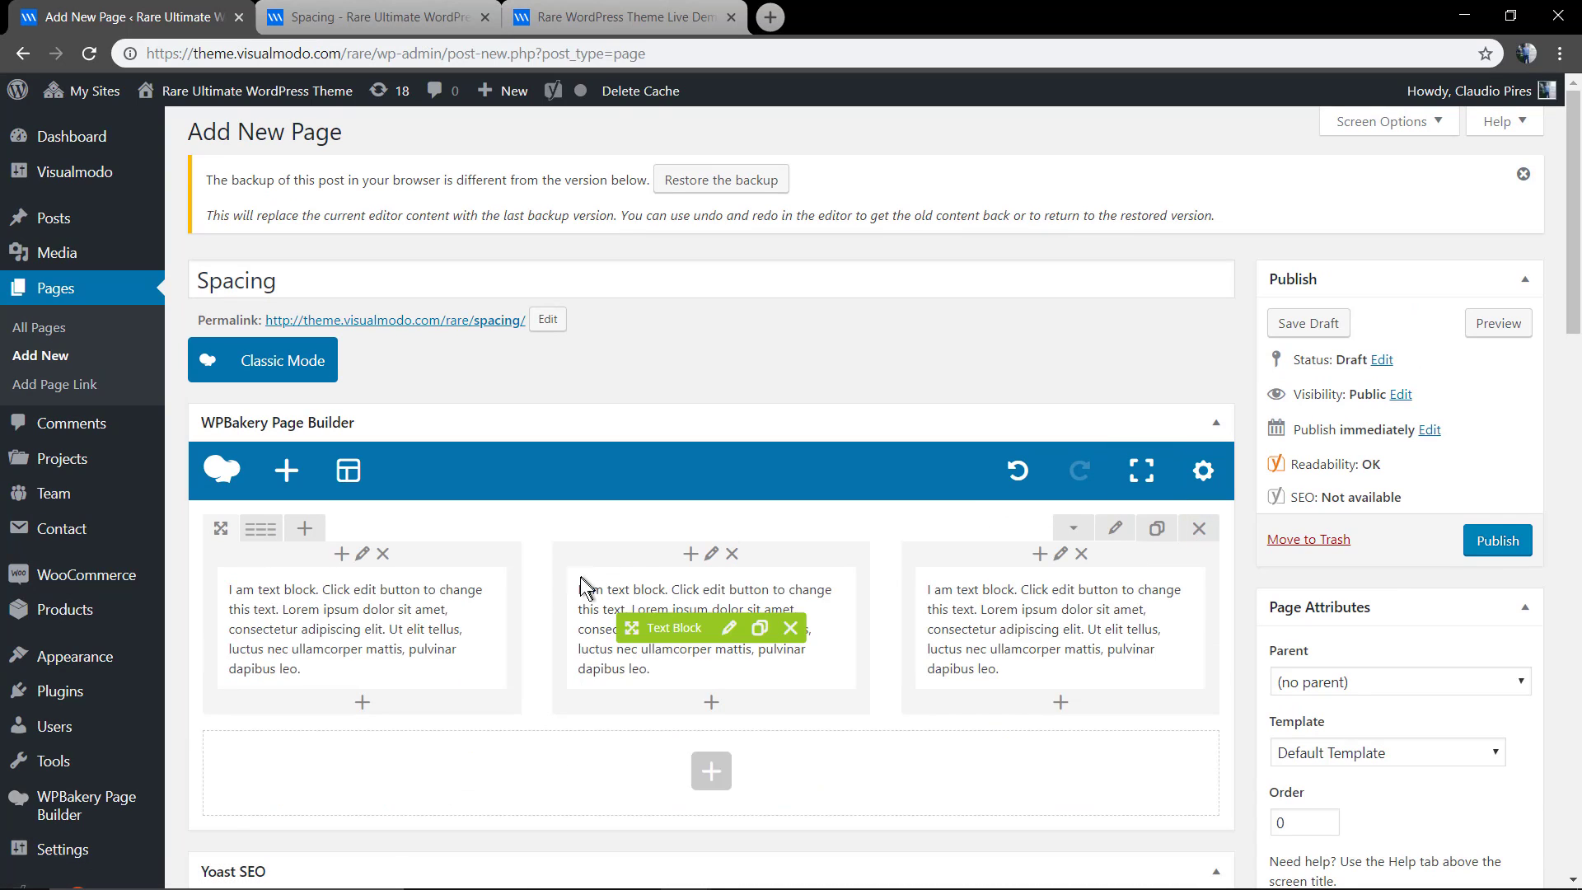
pyautogui.click(711, 770)
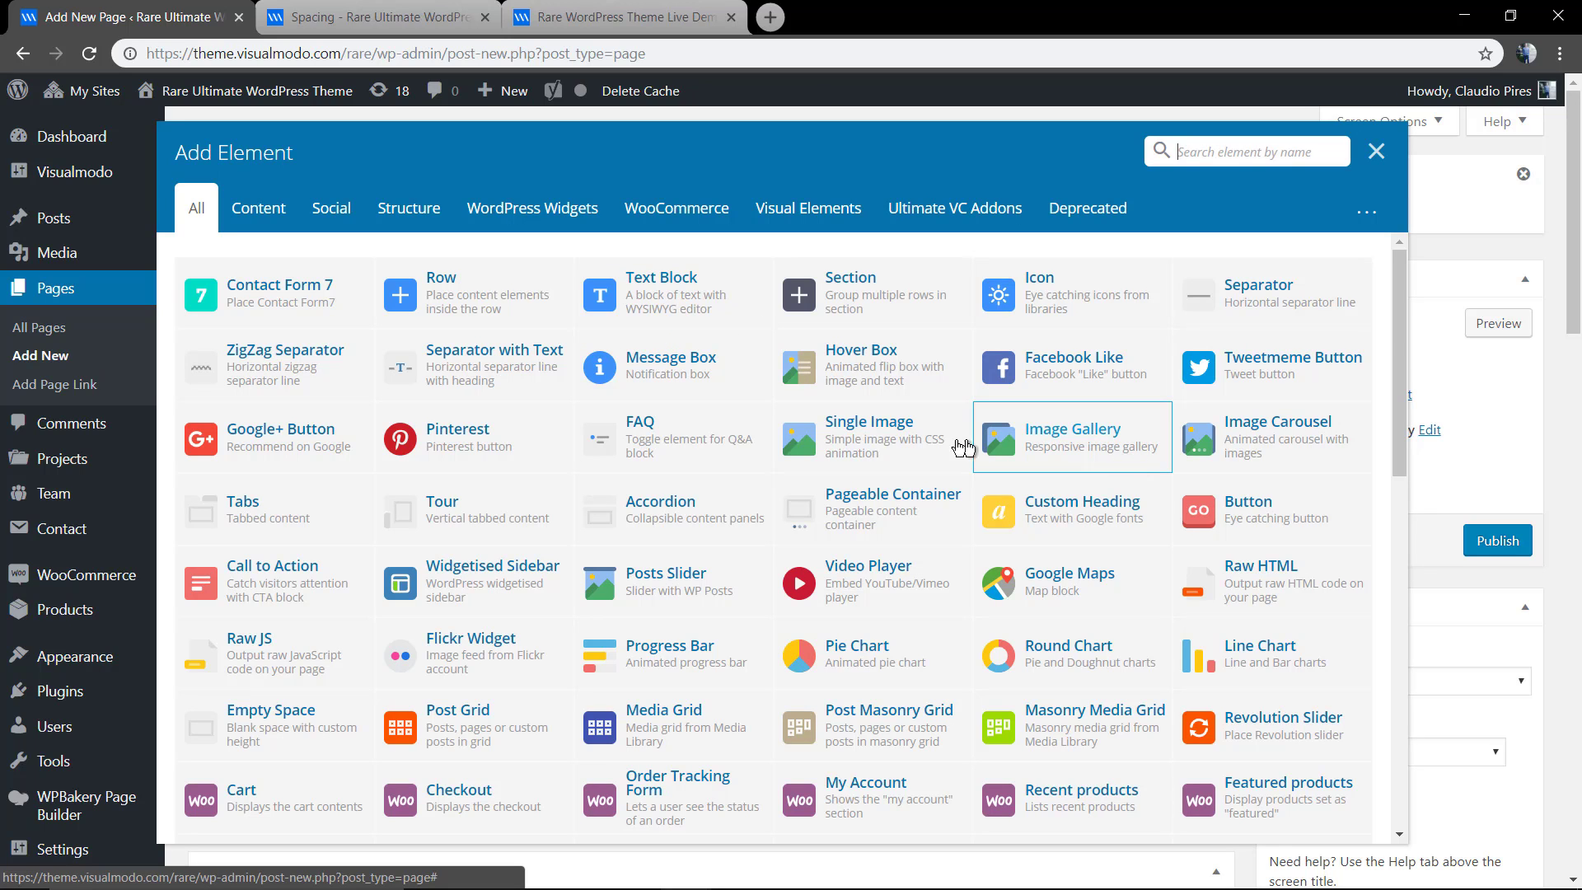
# Add a Single Image element using about-me-slider.jpg from the media library
pyautogui.click(896, 443)
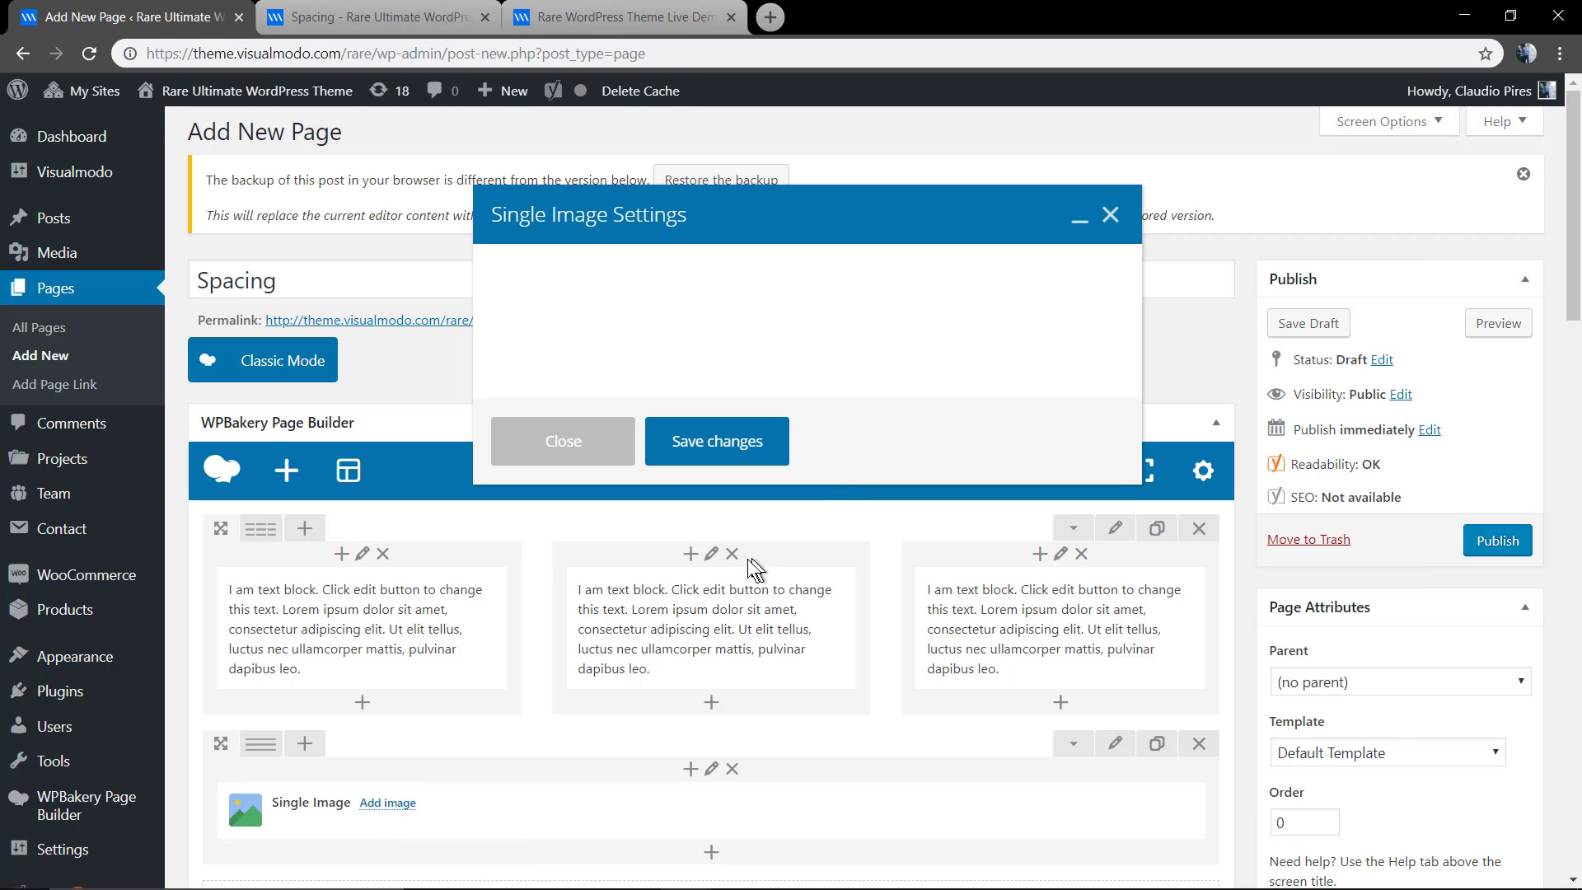
pyautogui.click(537, 594)
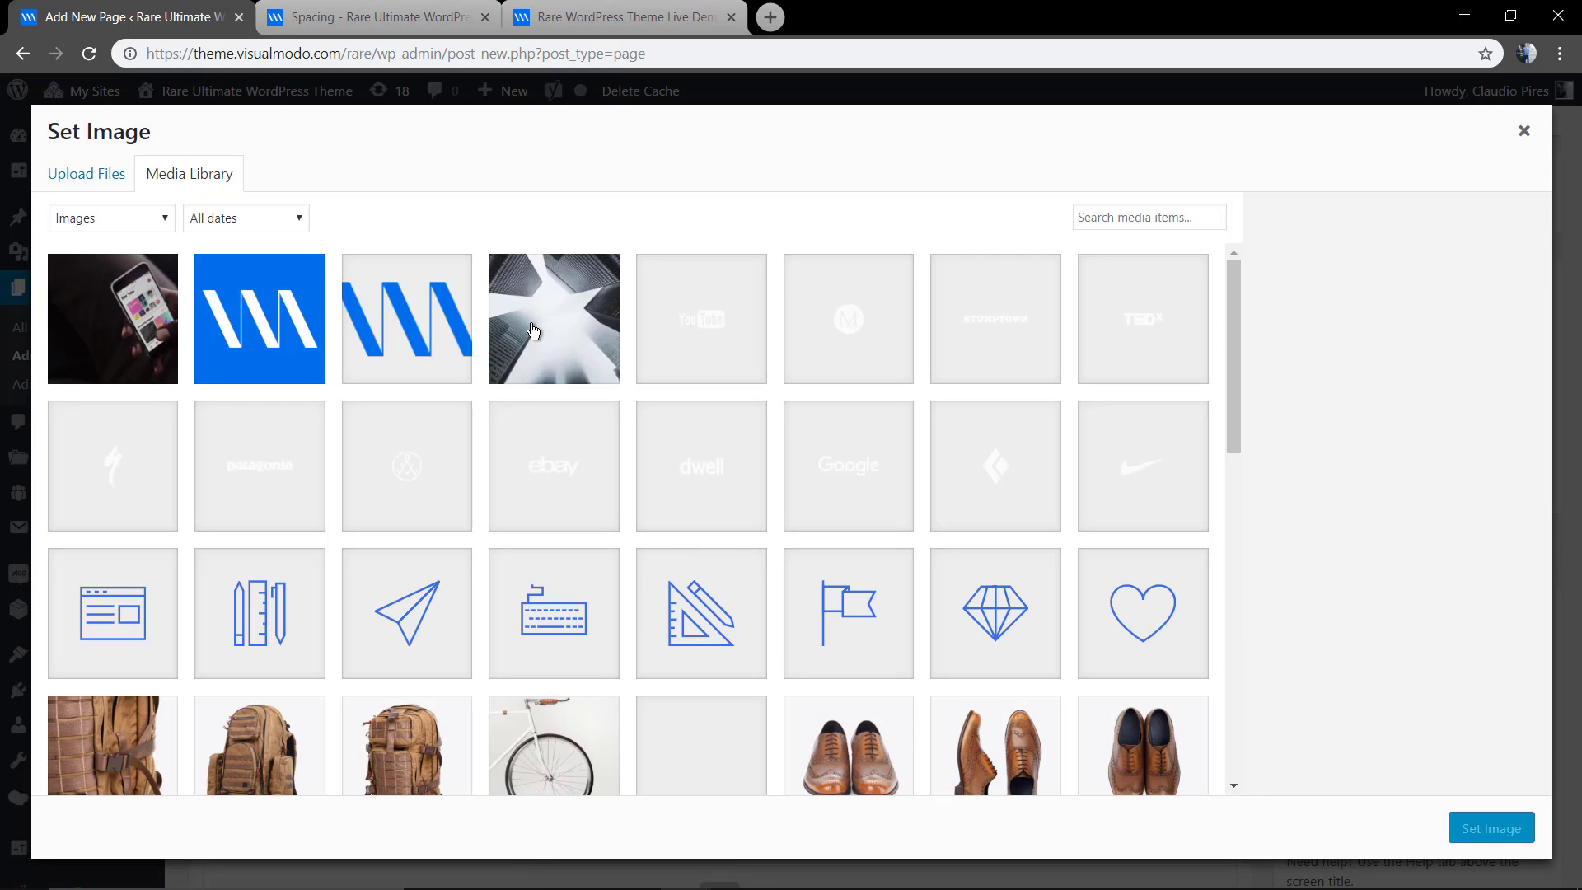
pyautogui.click(533, 331)
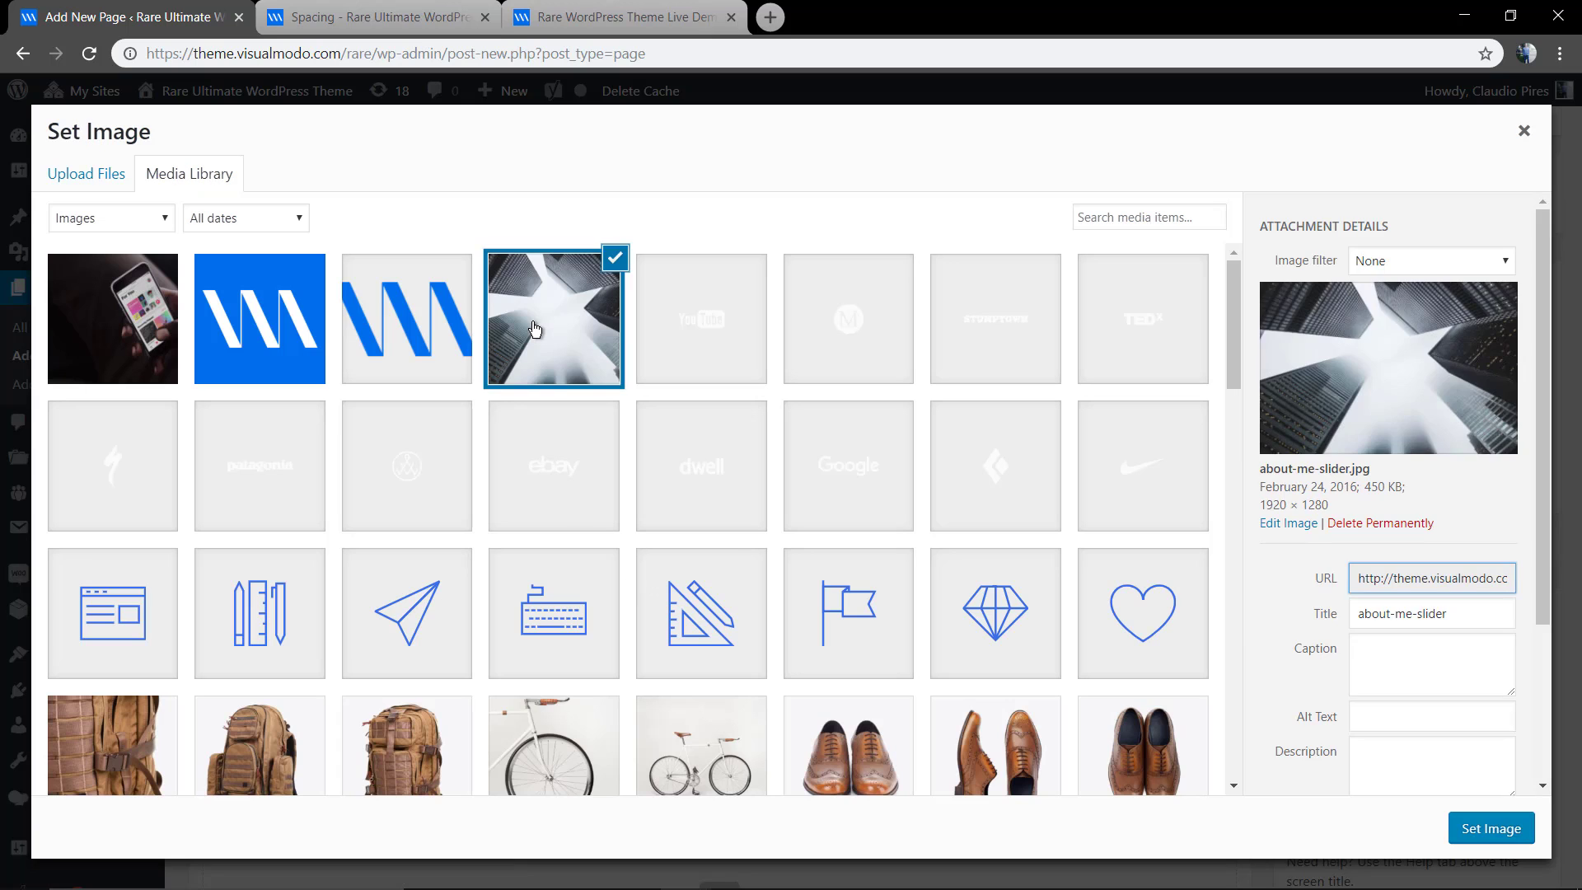
pyautogui.click(1477, 824)
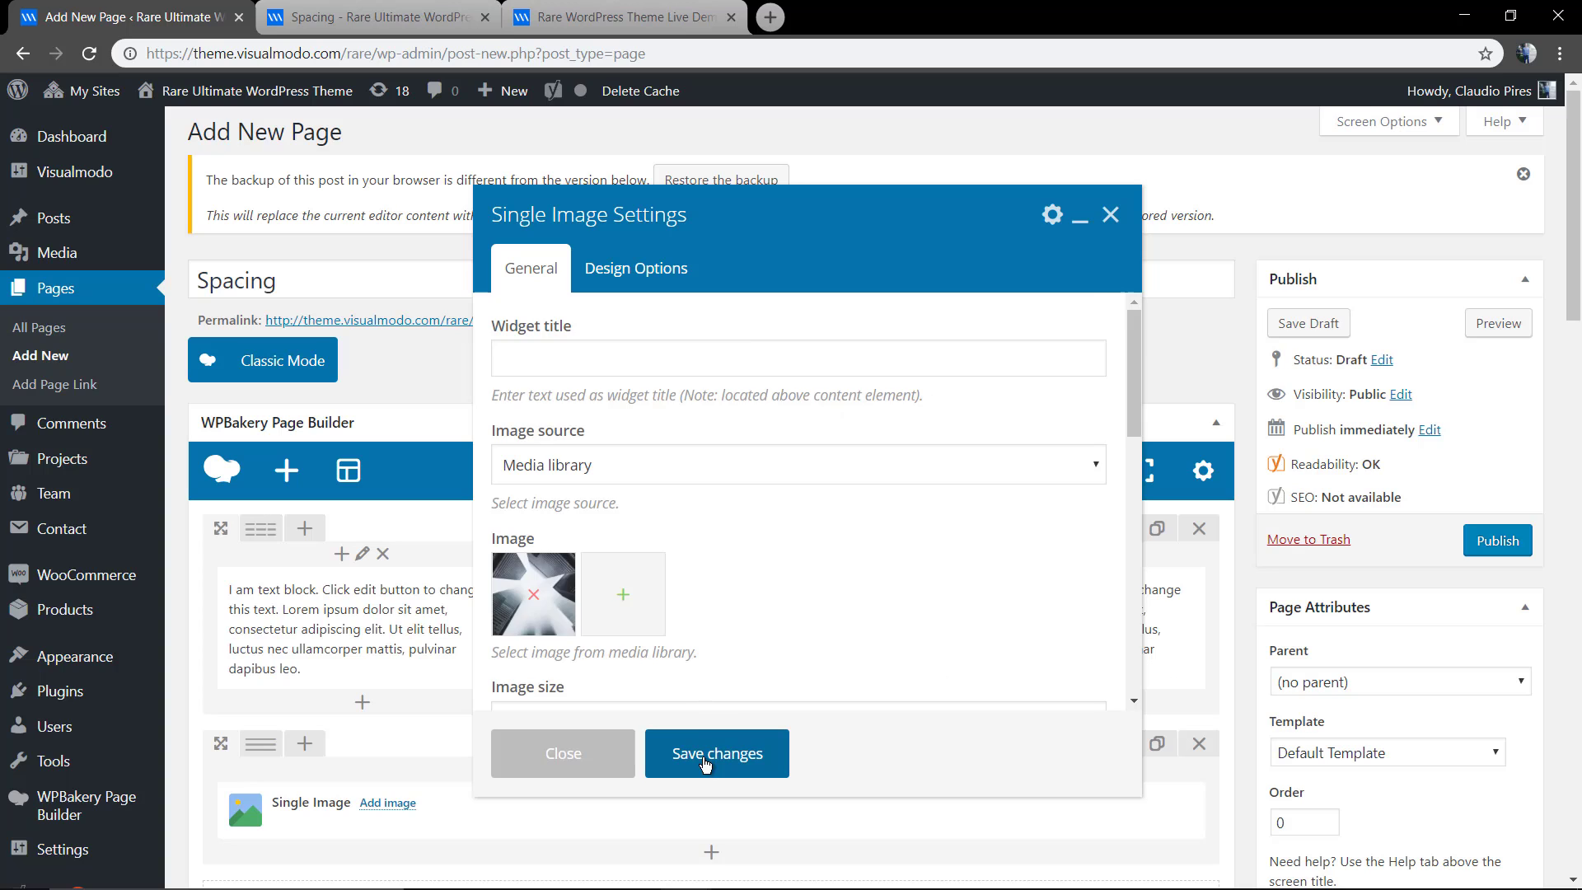
# Set the image size to 'full' and save, then delete the three-text-block row and preview
pyautogui.scroll(-2, 701, 577)
pyautogui.moveTo(592, 548); pyautogui.dragTo(449, 557)
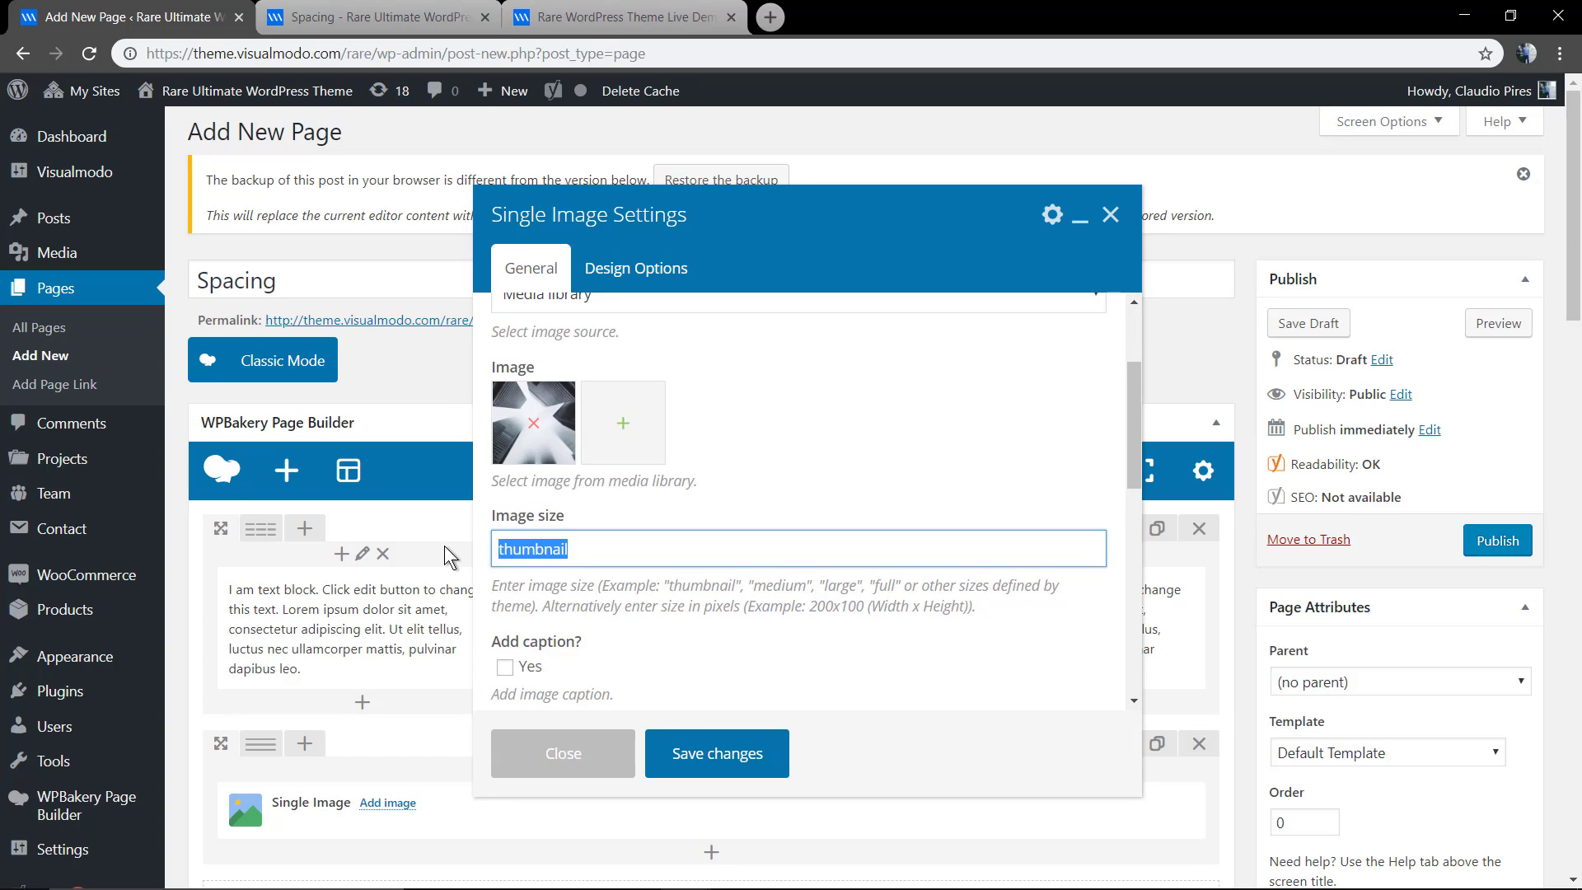
pyautogui.write('full')
pyautogui.click(761, 765)
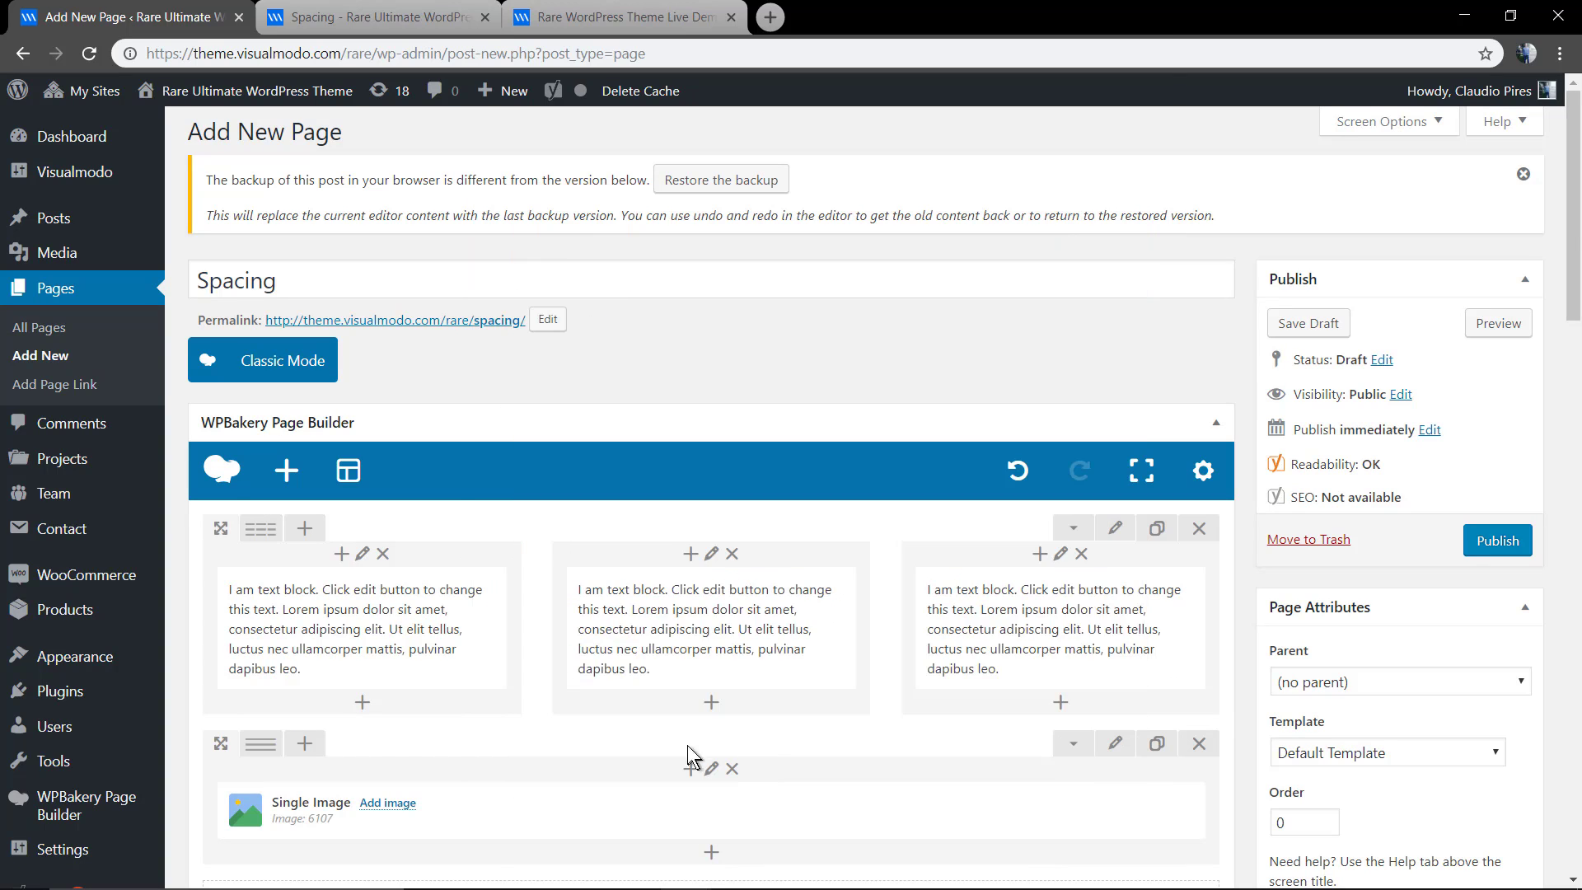
pyautogui.click(1199, 529)
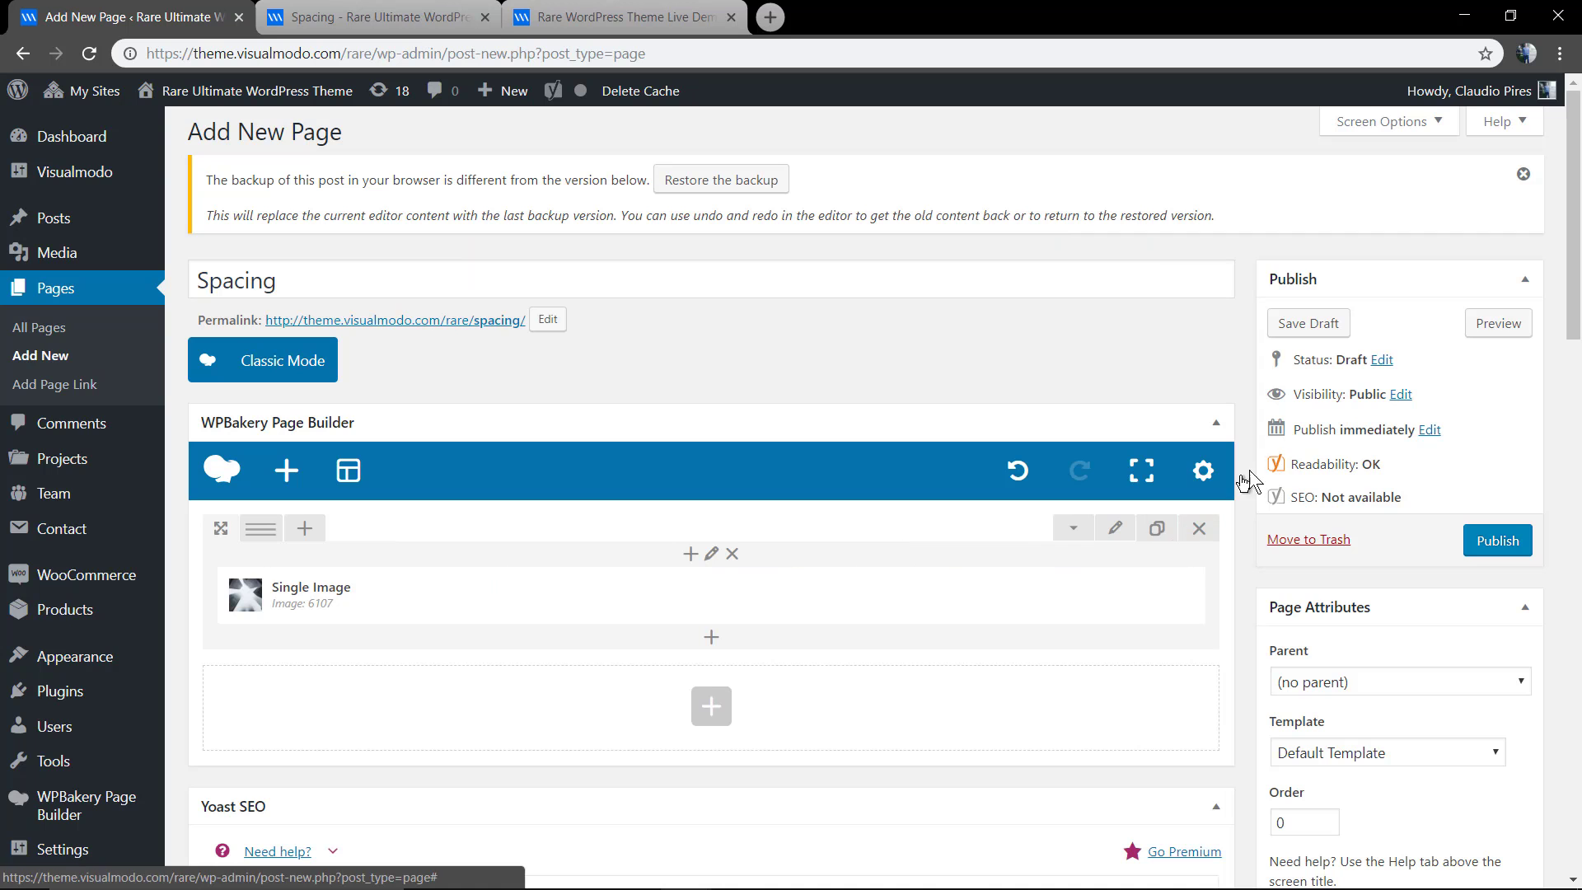
pyautogui.click(1496, 322)
# Scroll the preview to see the cityscape image above the footer, then go back to the editor
pyautogui.click(468, 9)
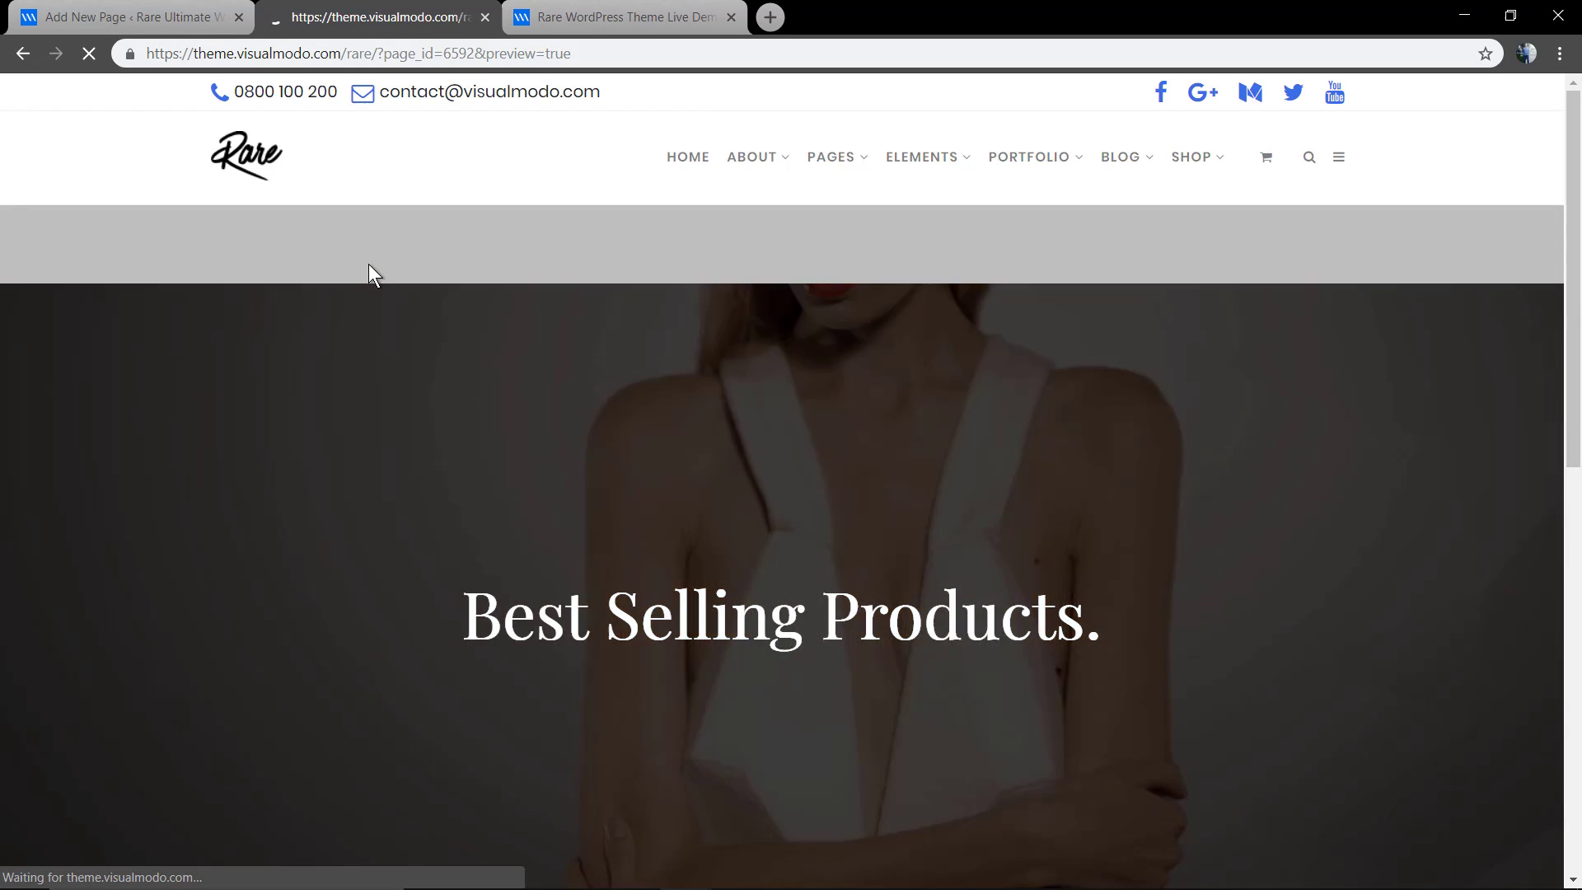
pyautogui.scroll(-6, 409, 385)
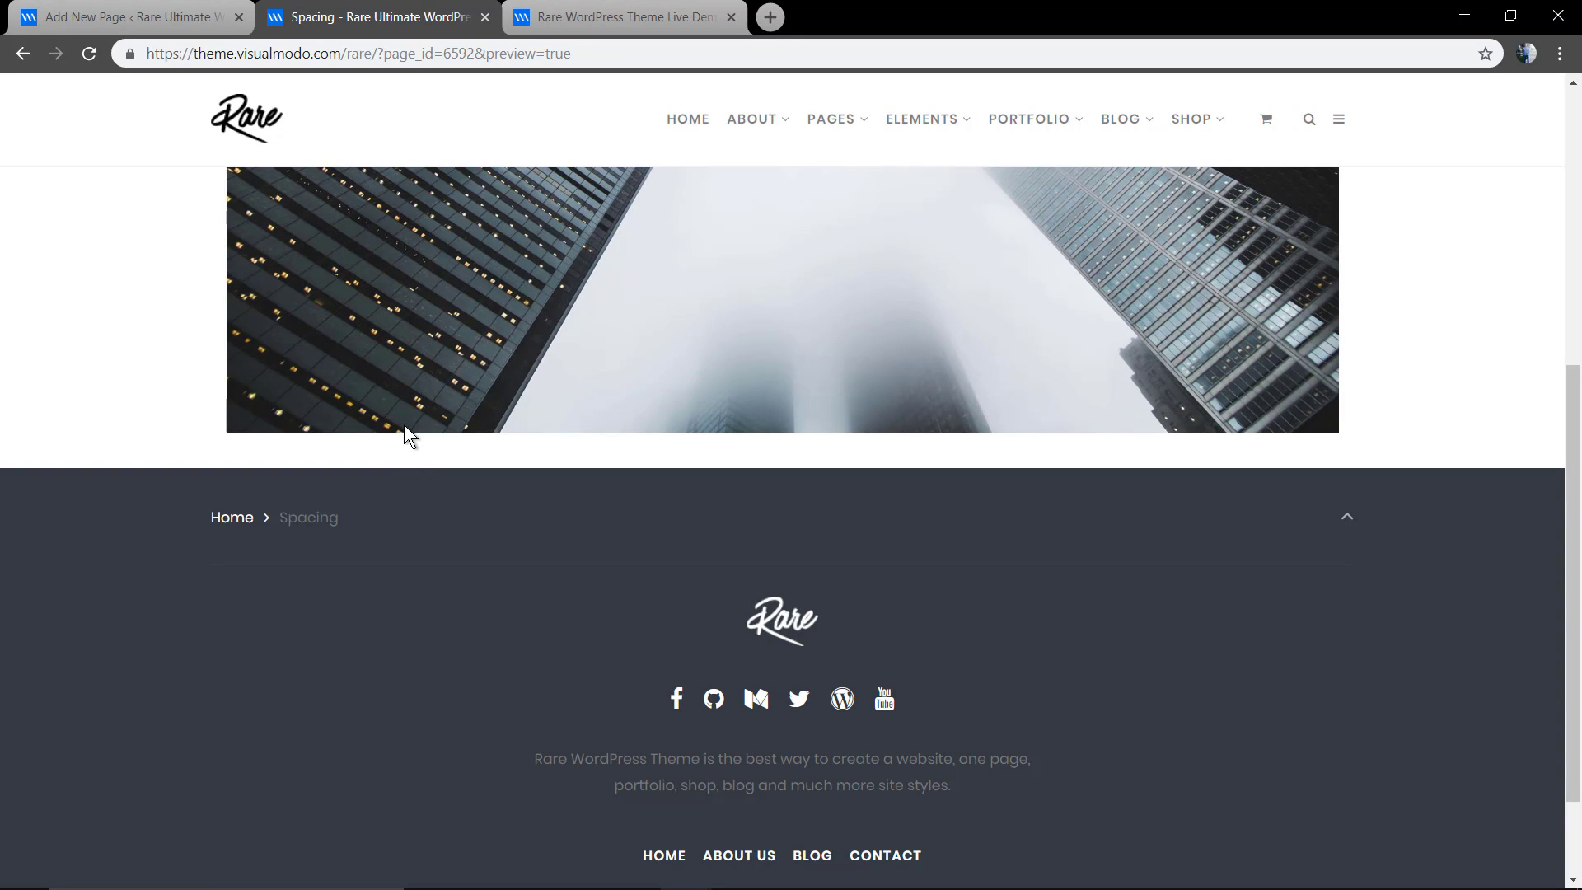
pyautogui.click(172, 10)
pyautogui.moveTo(681, 610)
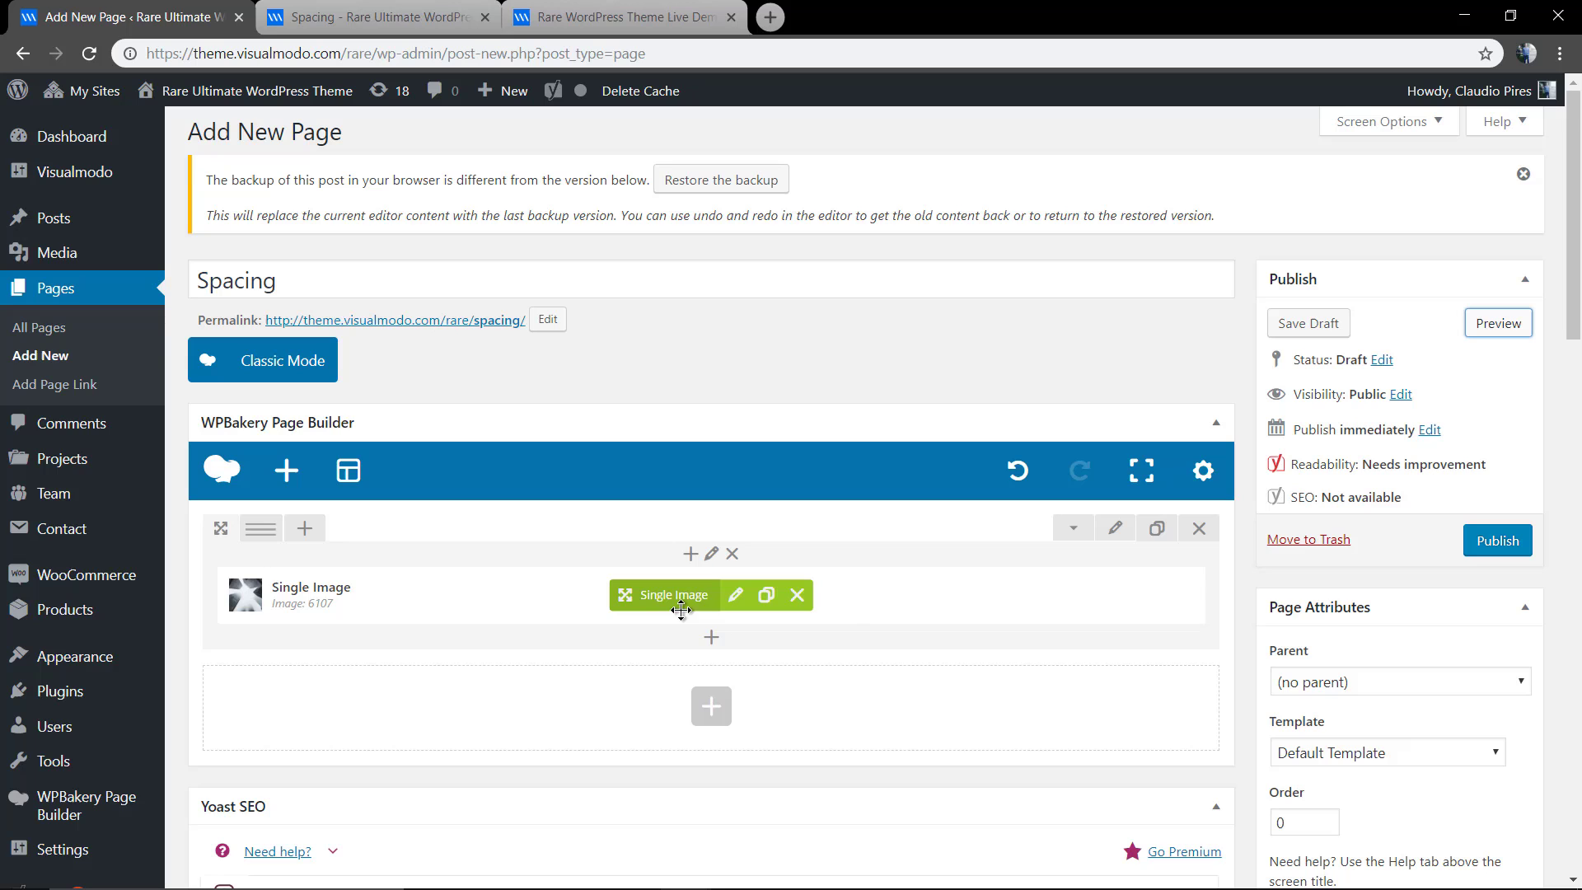
# Set the Single Image's bottom padding to 0 in Design Options, save, and check the preview
pyautogui.click(736, 597)
pyautogui.click(605, 275)
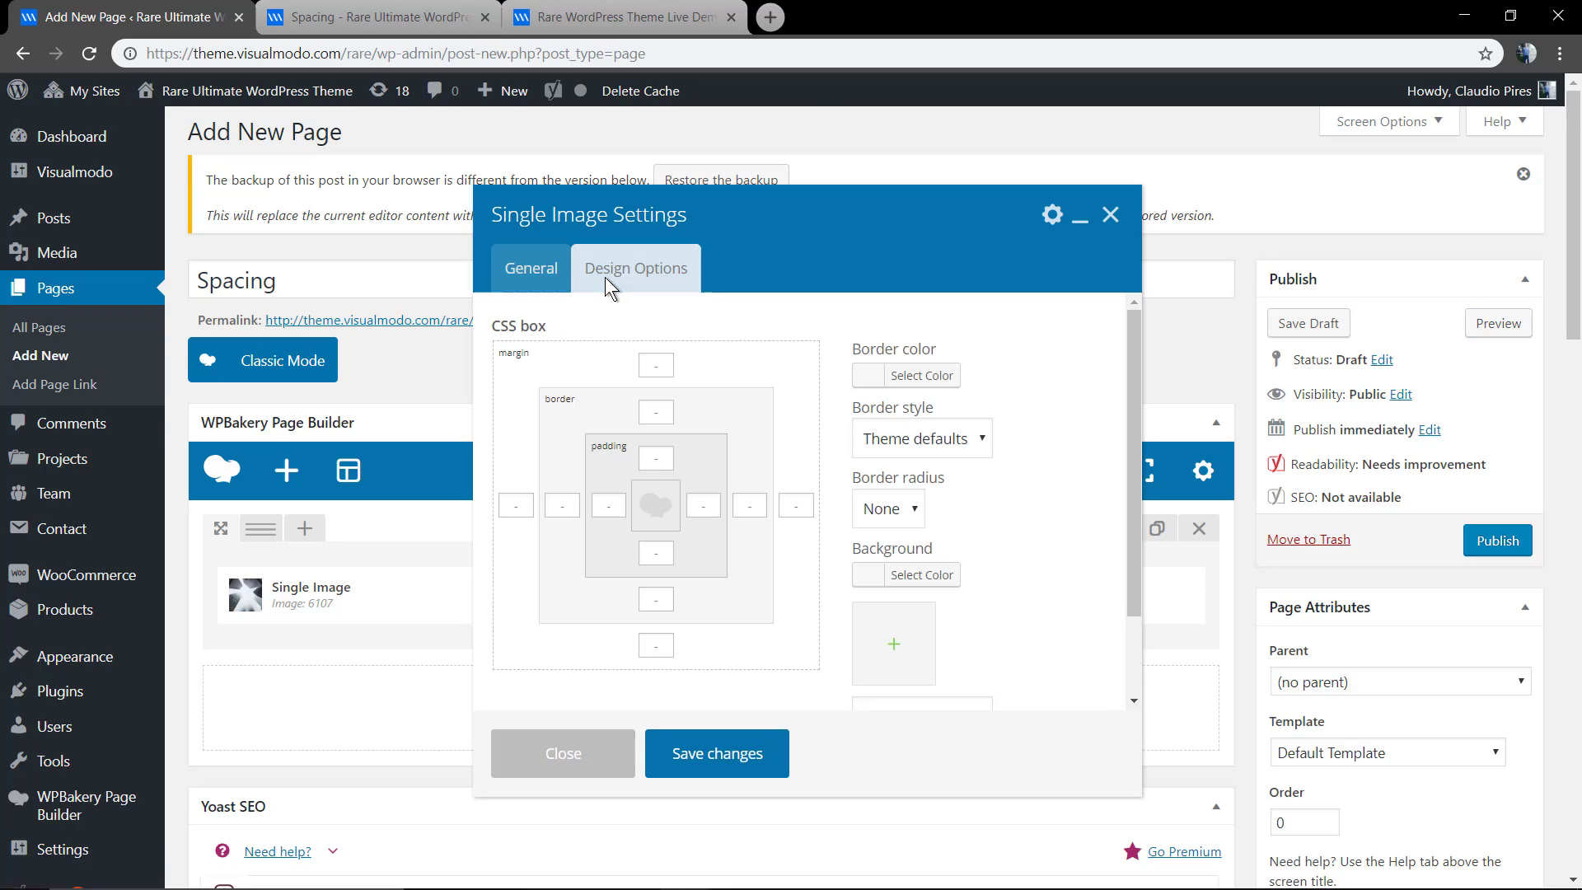
pyautogui.click(656, 553)
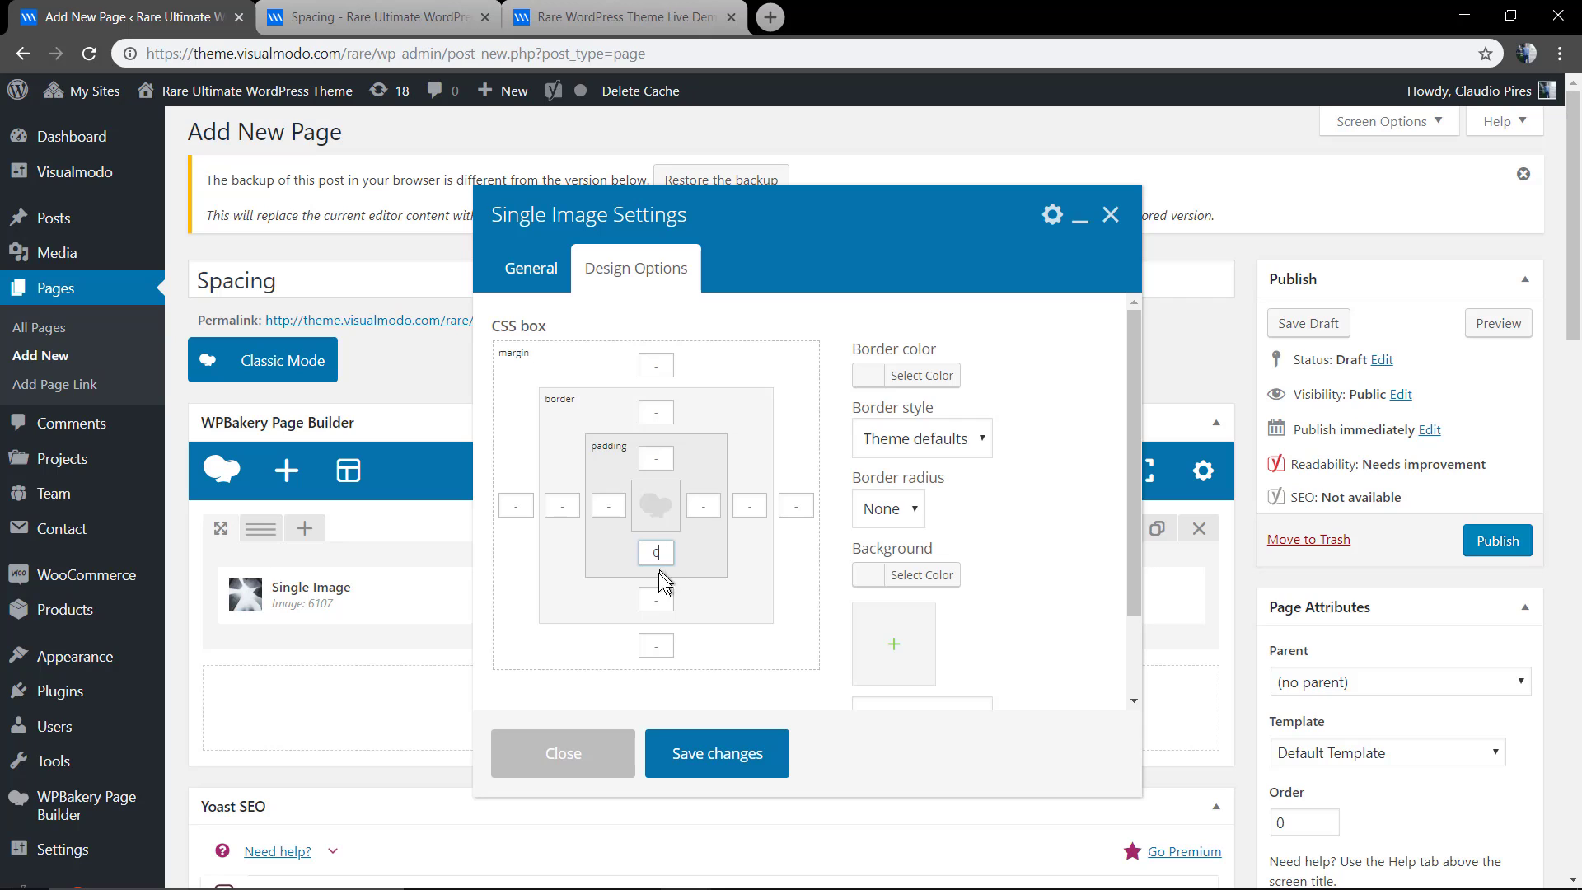
pyautogui.click(694, 745)
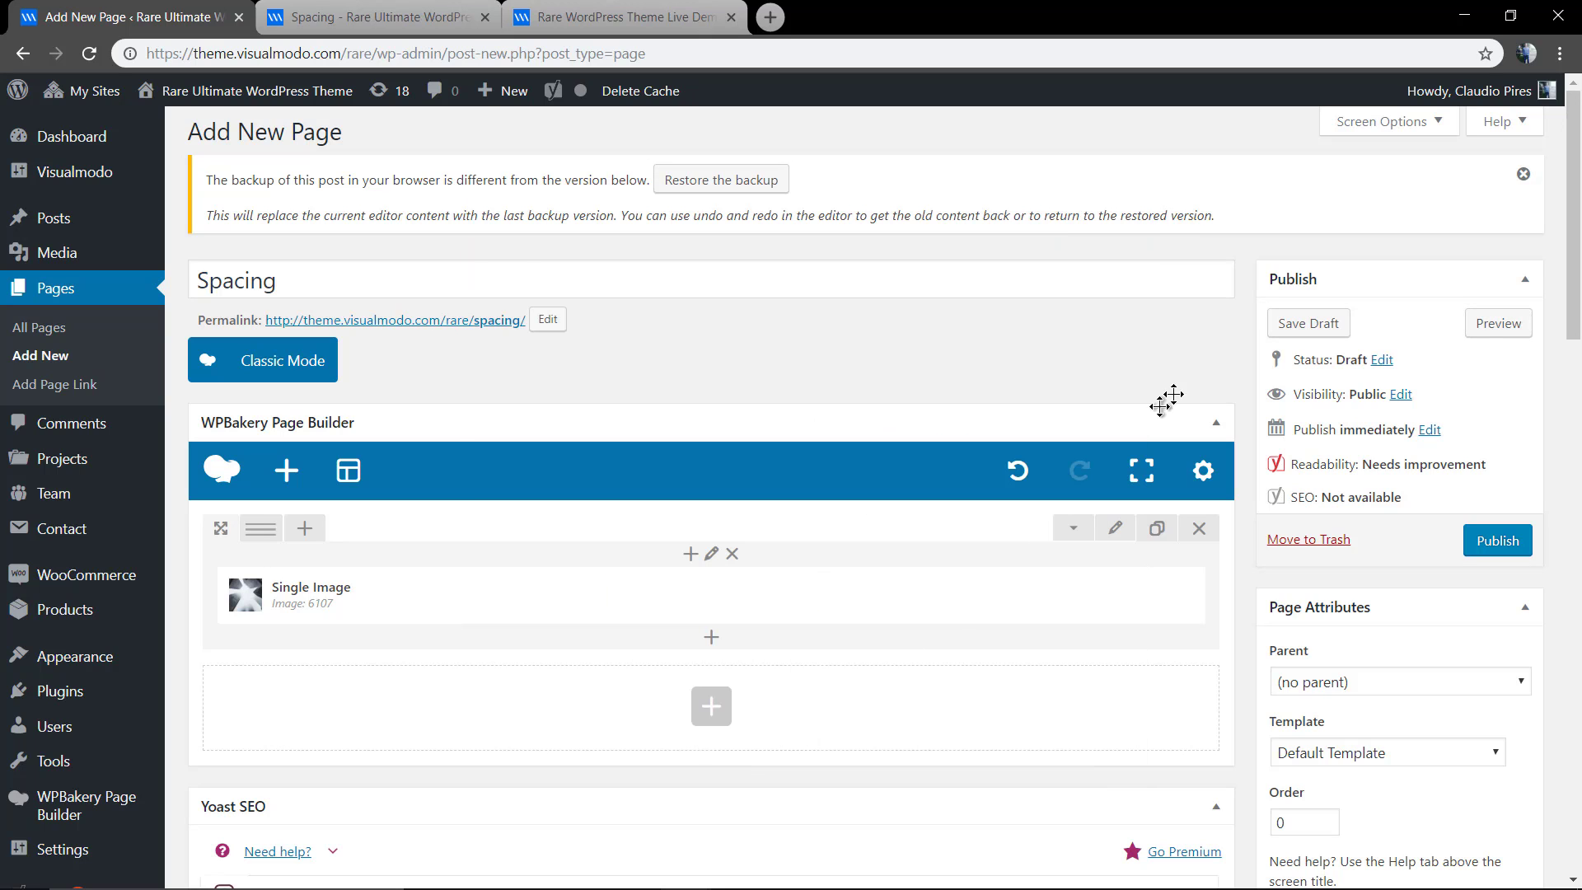
pyautogui.click(1499, 323)
pyautogui.click(399, 14)
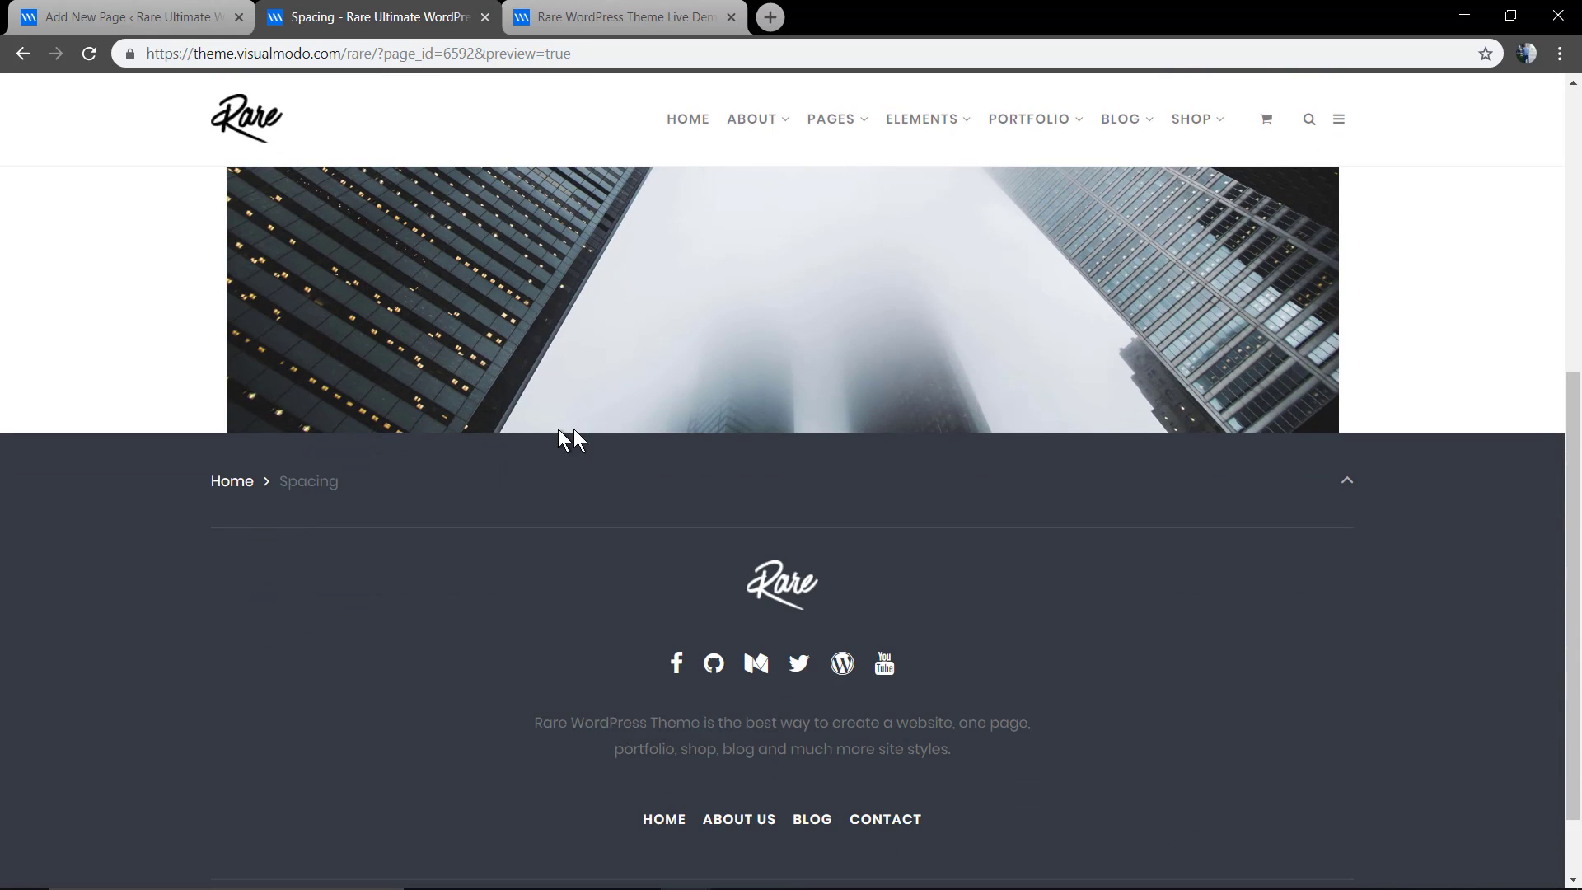
pyautogui.scroll(6, 1236, 452)
pyautogui.scroll(-6, 531, 355)
pyautogui.scroll(6, 588, 441)
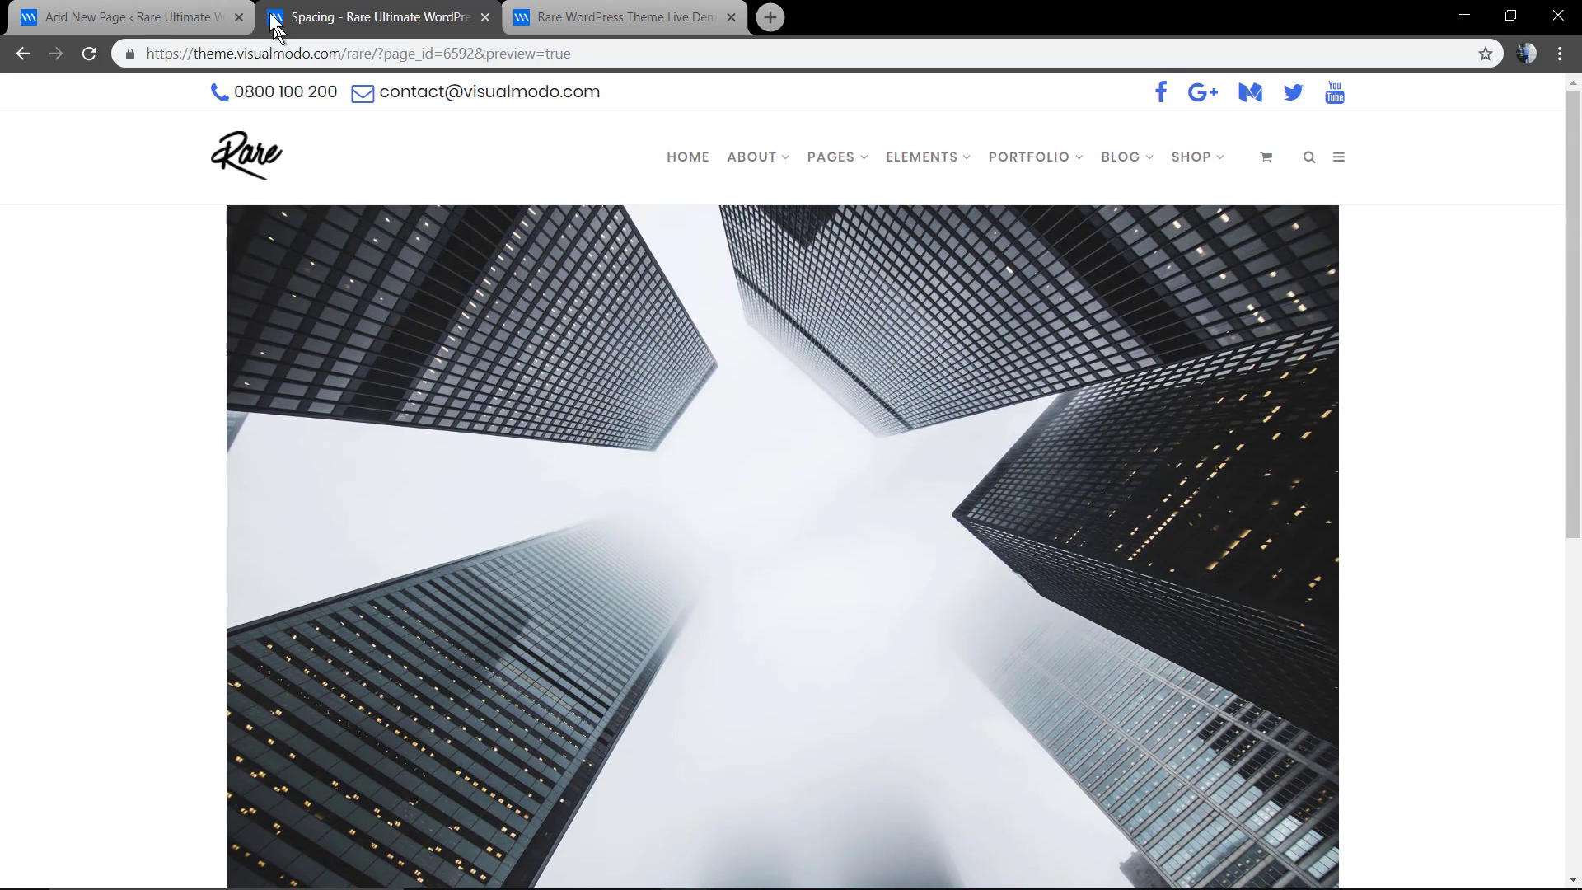
# Switch the row to a 1/2 + 1/2 layout, clone the image into the right column, and preview
pyautogui.click(247, 21)
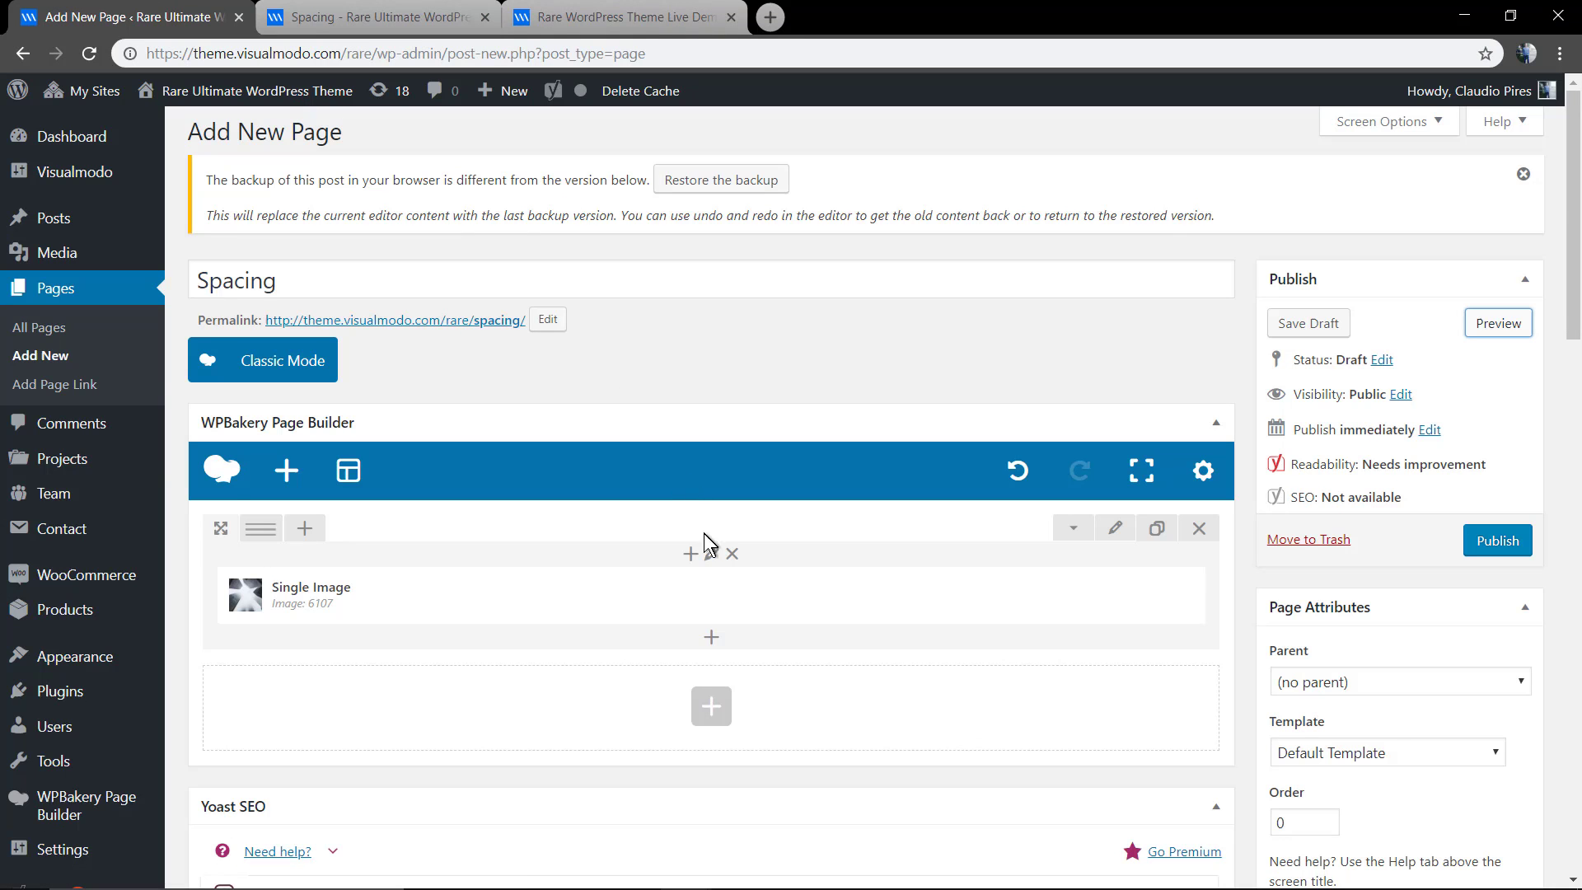
pyautogui.moveTo(625, 604)
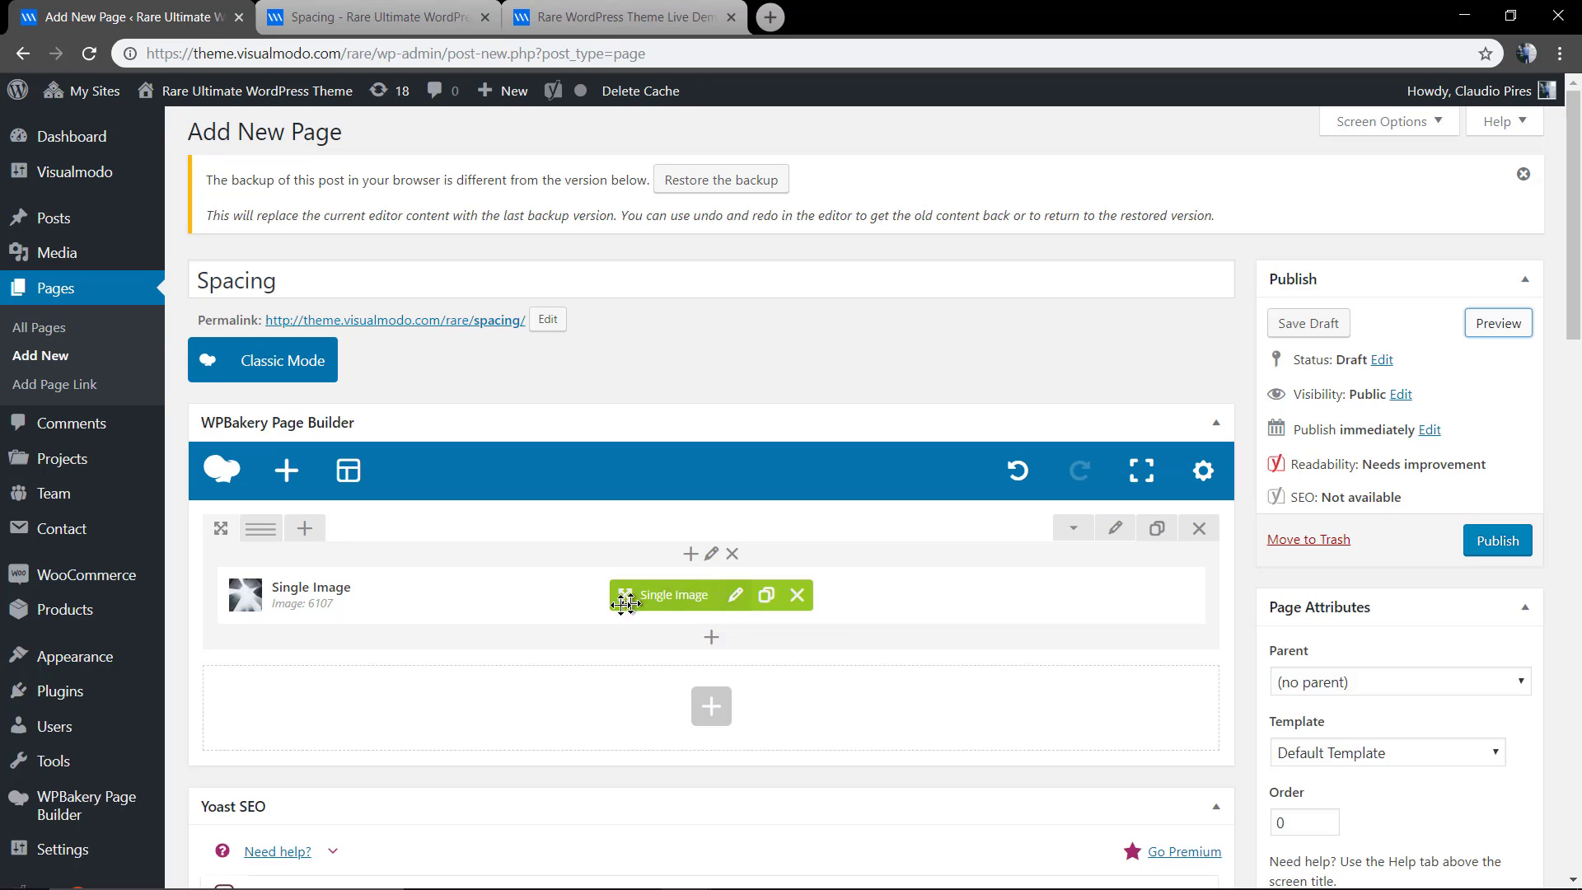
pyautogui.click(300, 532)
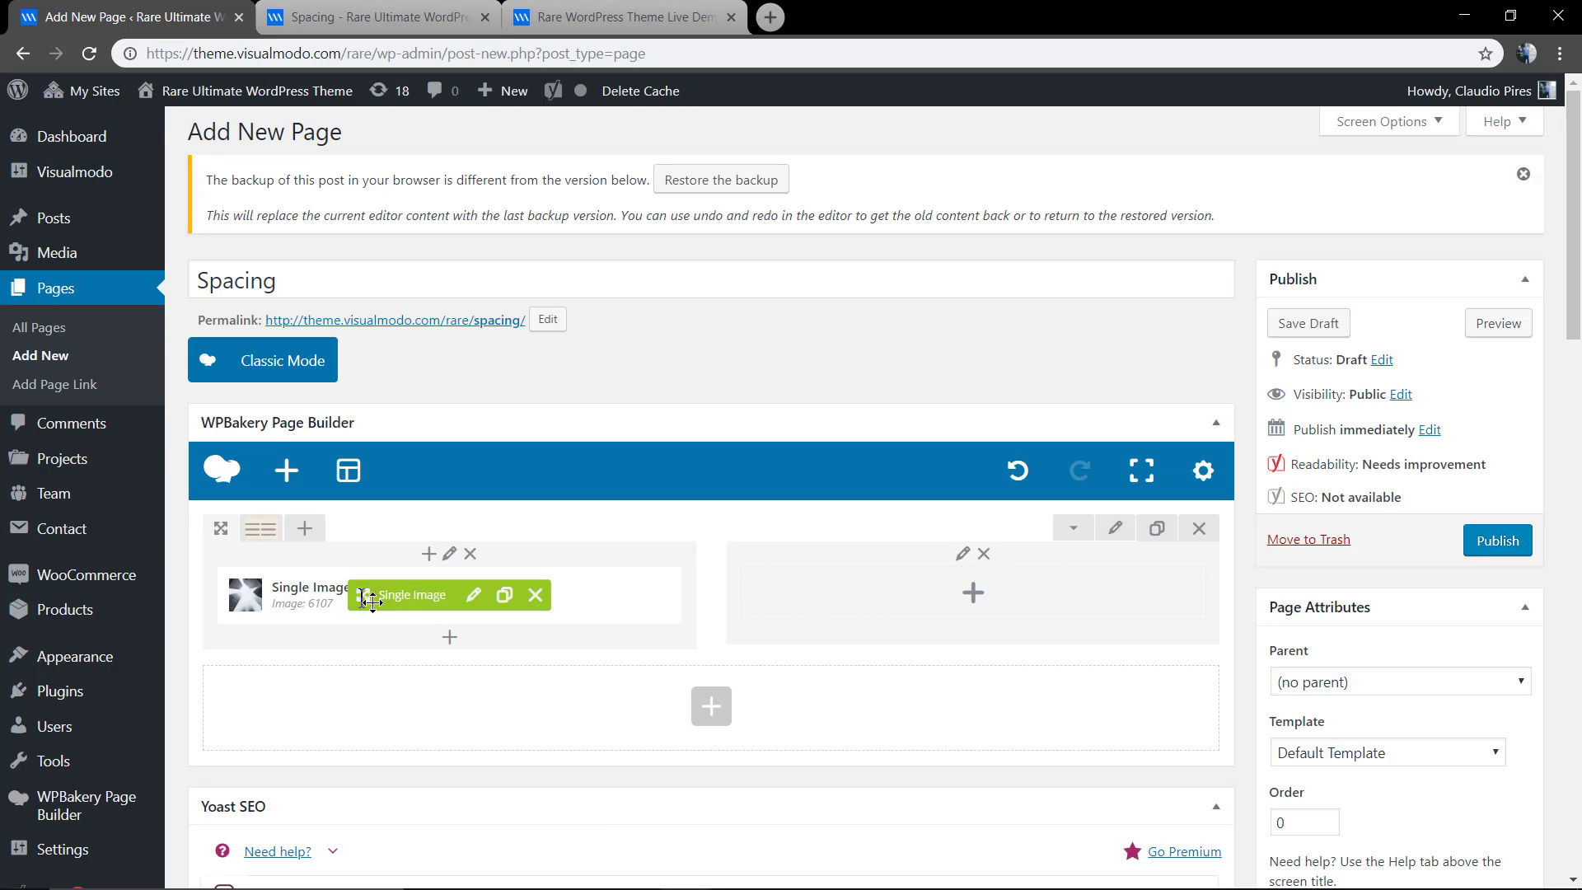
pyautogui.click(506, 597)
pyautogui.moveTo(463, 632)
pyautogui.mouseDown()
pyautogui.moveTo(431, 660)
pyautogui.moveTo(947, 598)
pyautogui.mouseUp()
pyautogui.click(1498, 325)
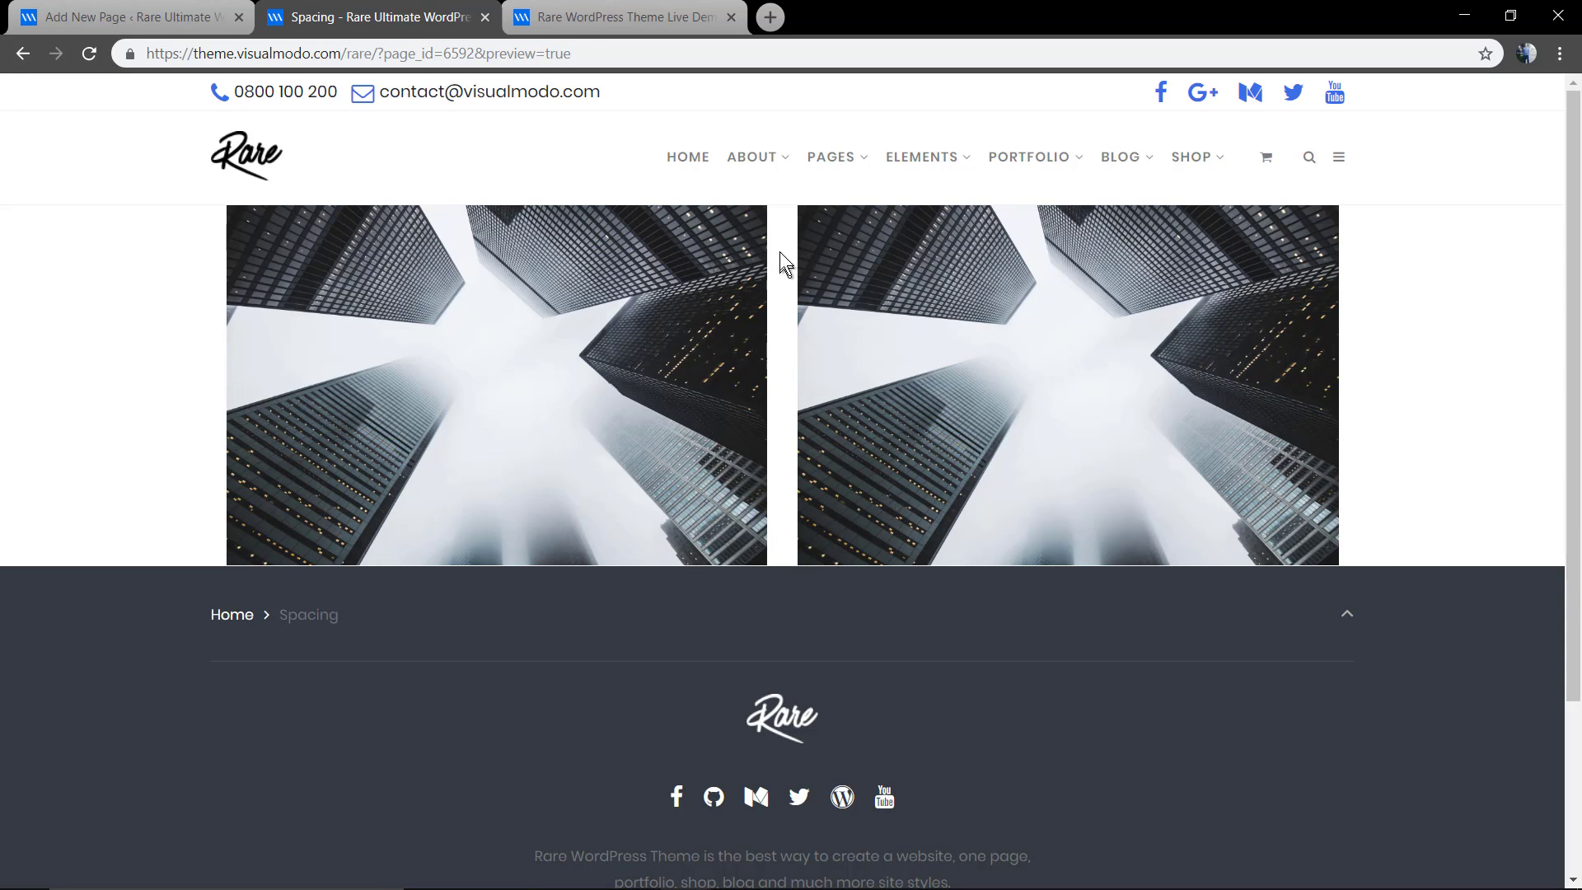
# Set the row's Columns gap to 35px, save, and check the wider gap in preview
pyautogui.click(173, 11)
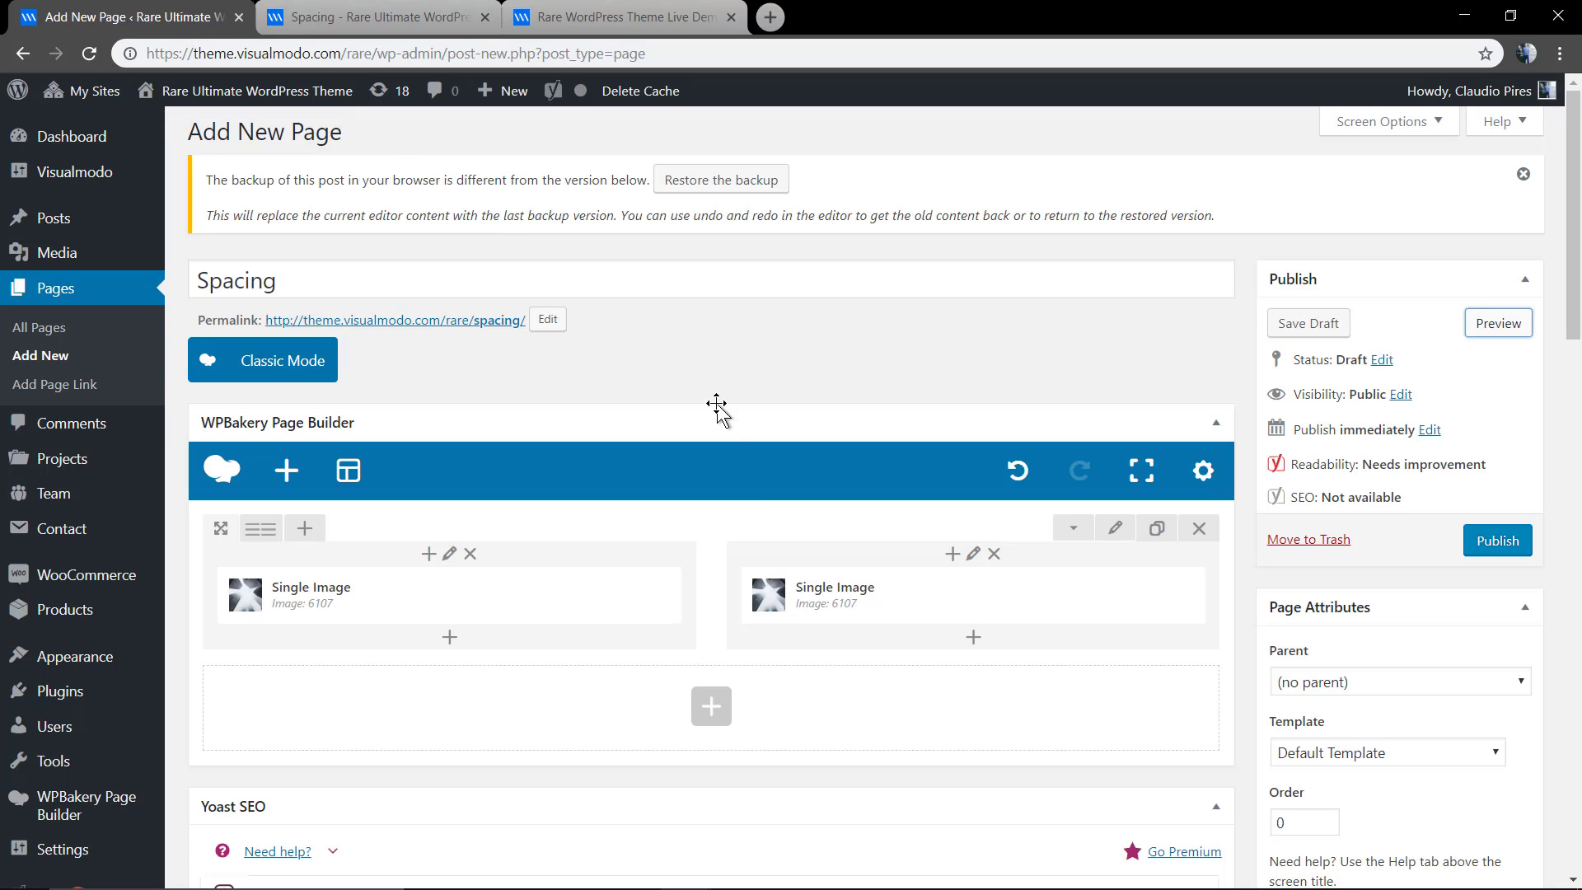
pyautogui.click(1117, 529)
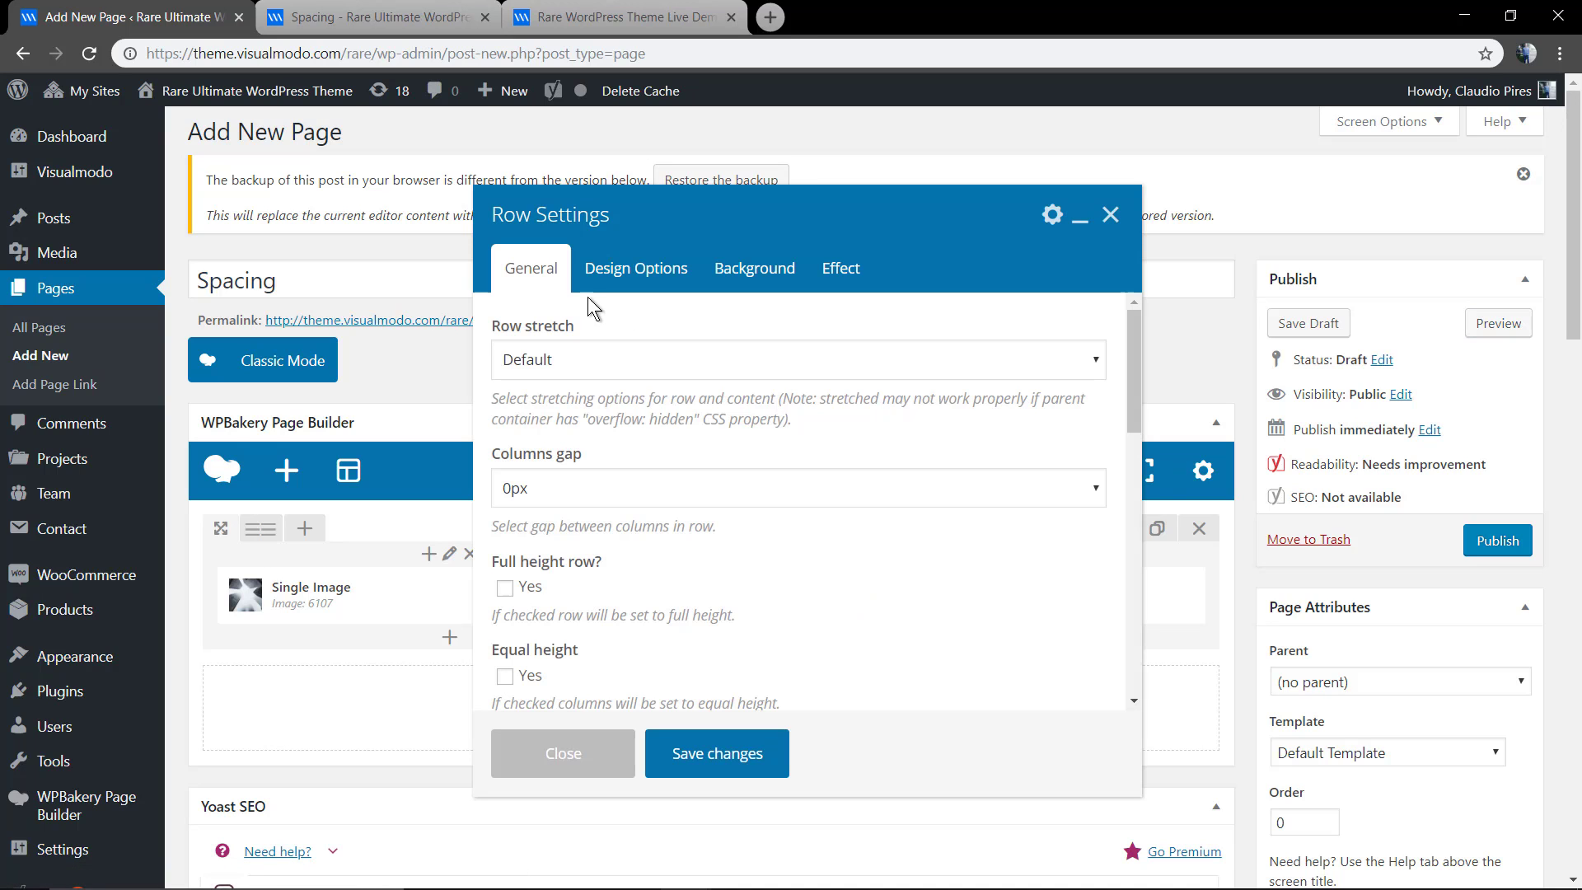
pyautogui.scroll(-2, 612, 458)
pyautogui.scroll(2, 611, 459)
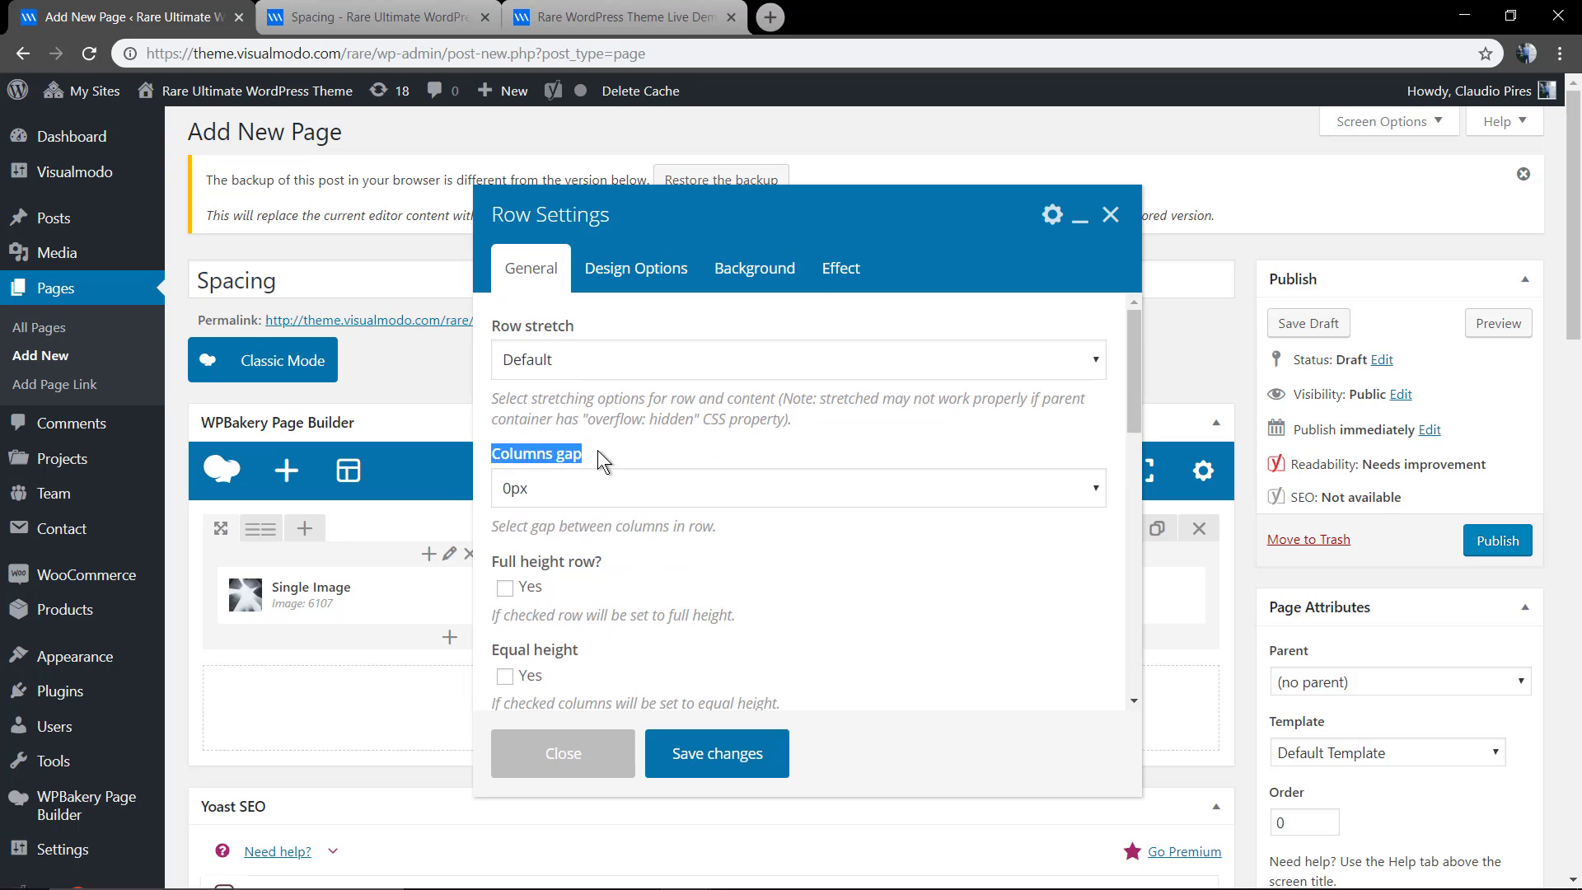
pyautogui.click(584, 483)
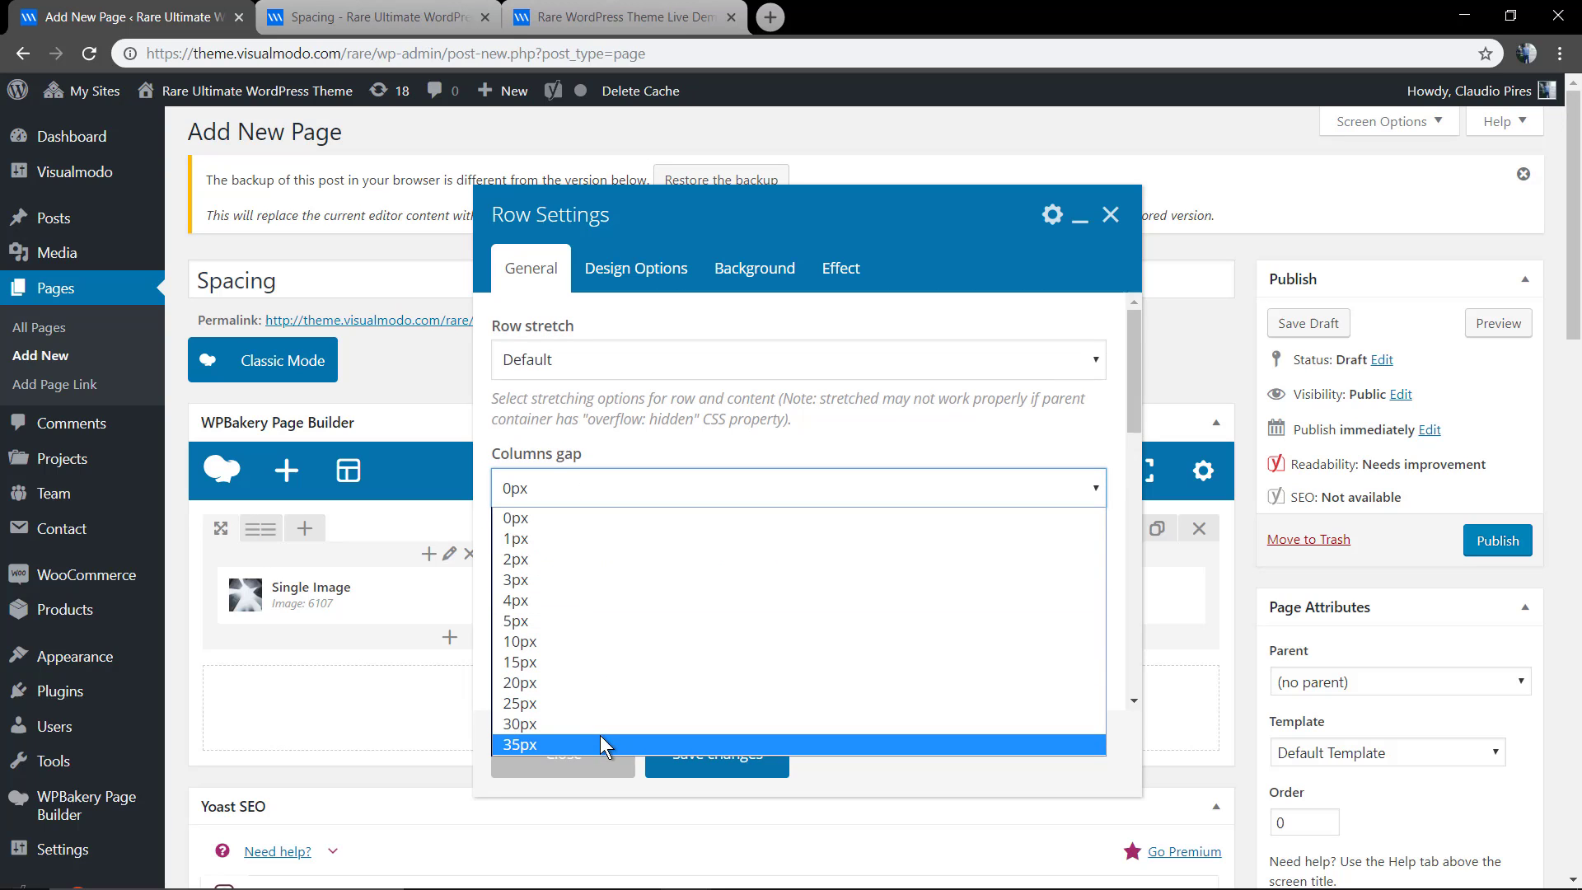
pyautogui.click(600, 738)
pyautogui.click(729, 747)
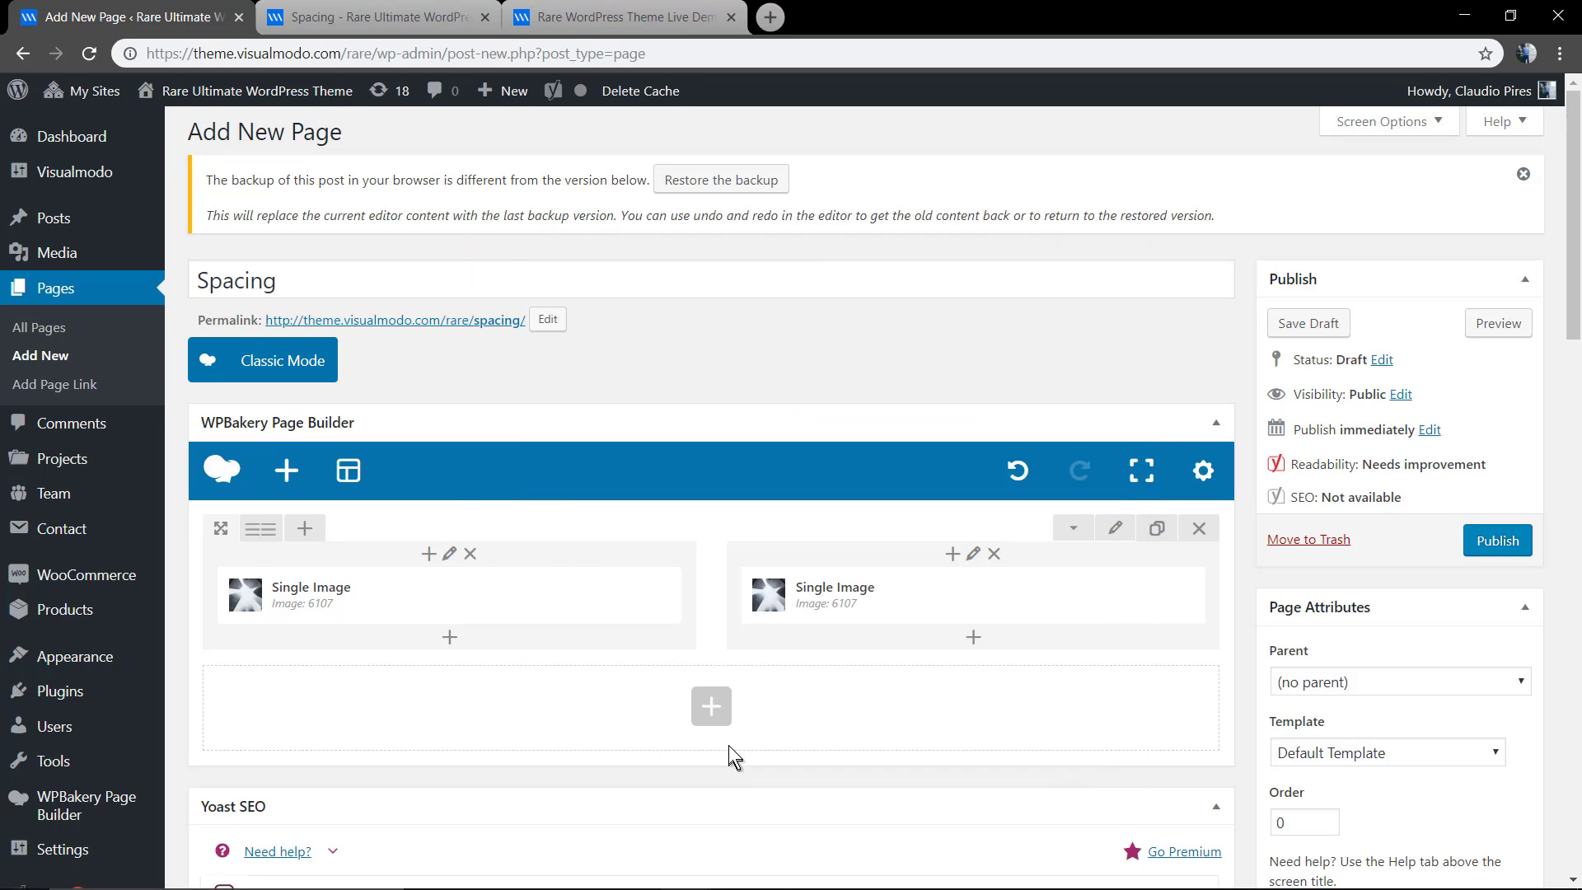
pyautogui.click(1498, 323)
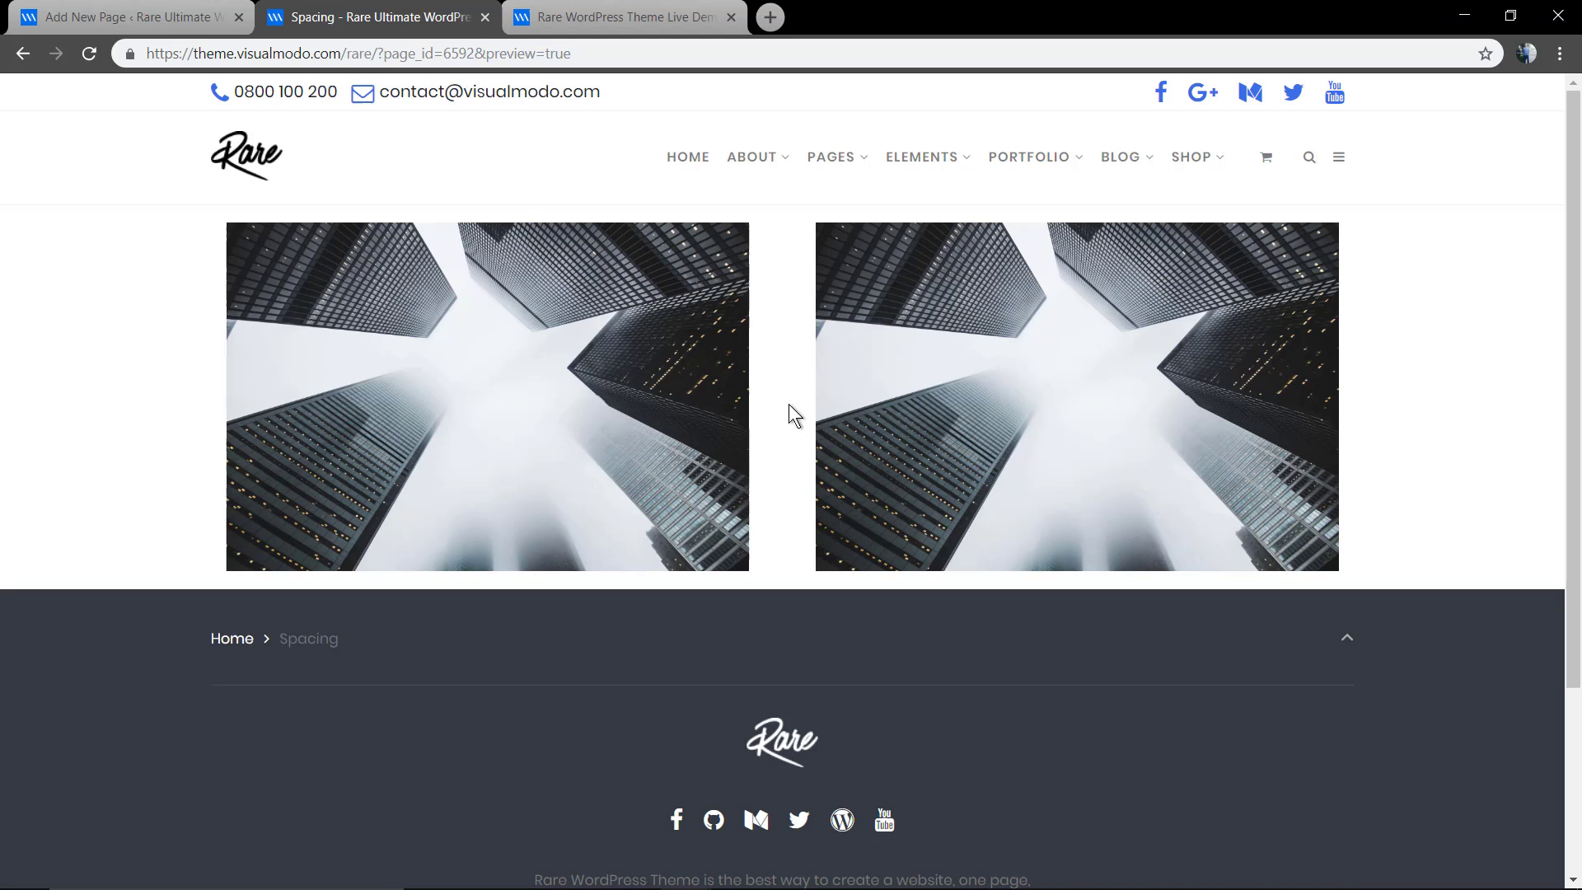
pyautogui.click(165, 15)
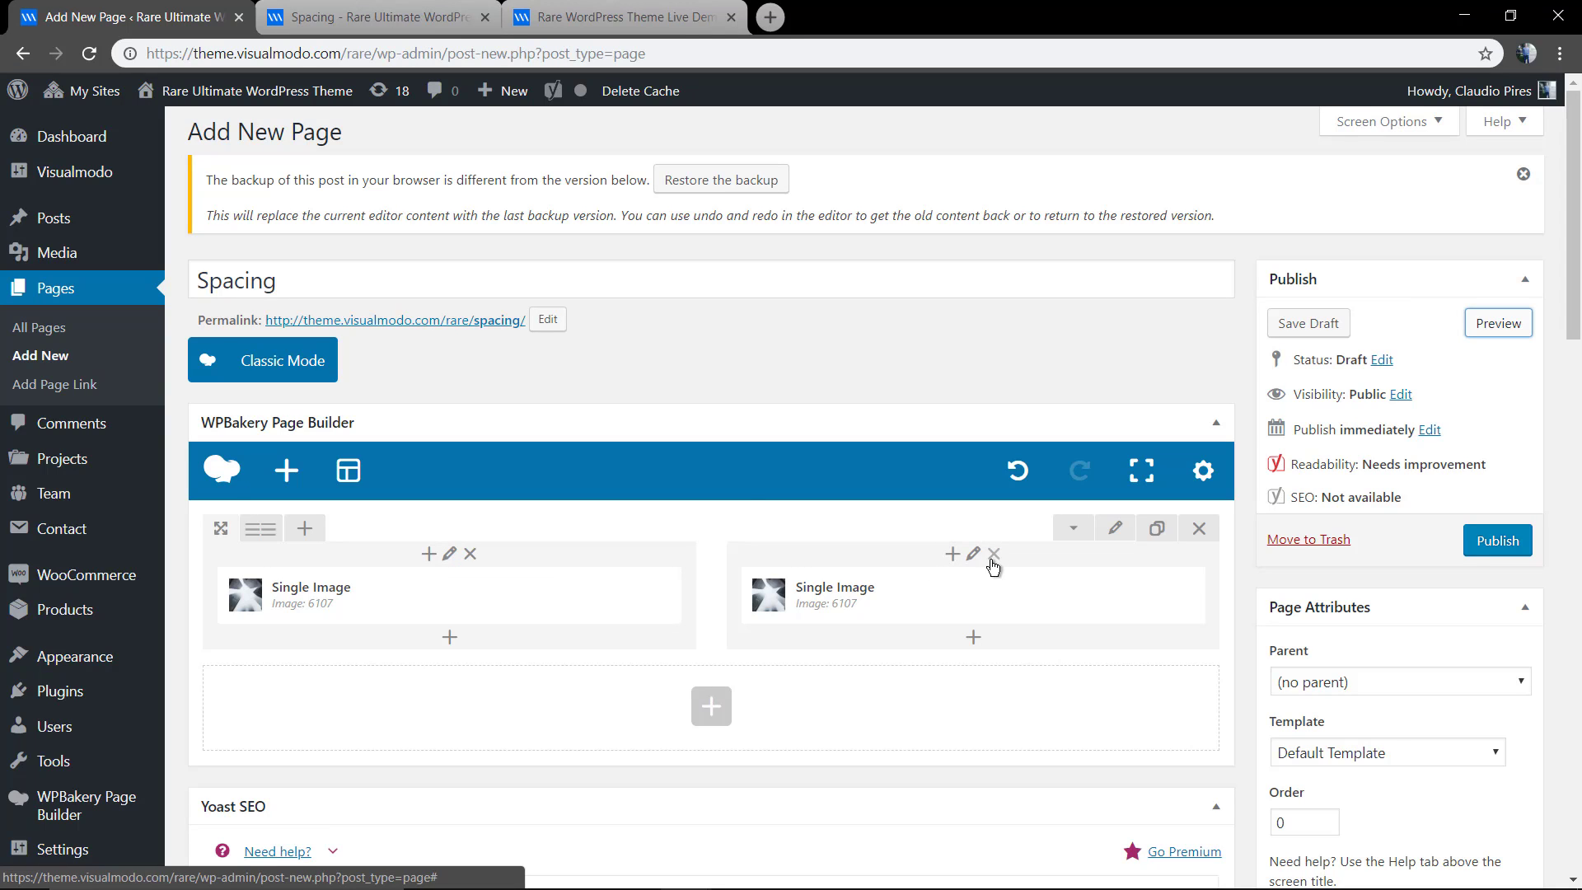
# Delete the right column's Single Image, then switch to the Rare theme live demo tab
pyautogui.moveTo(909, 577)
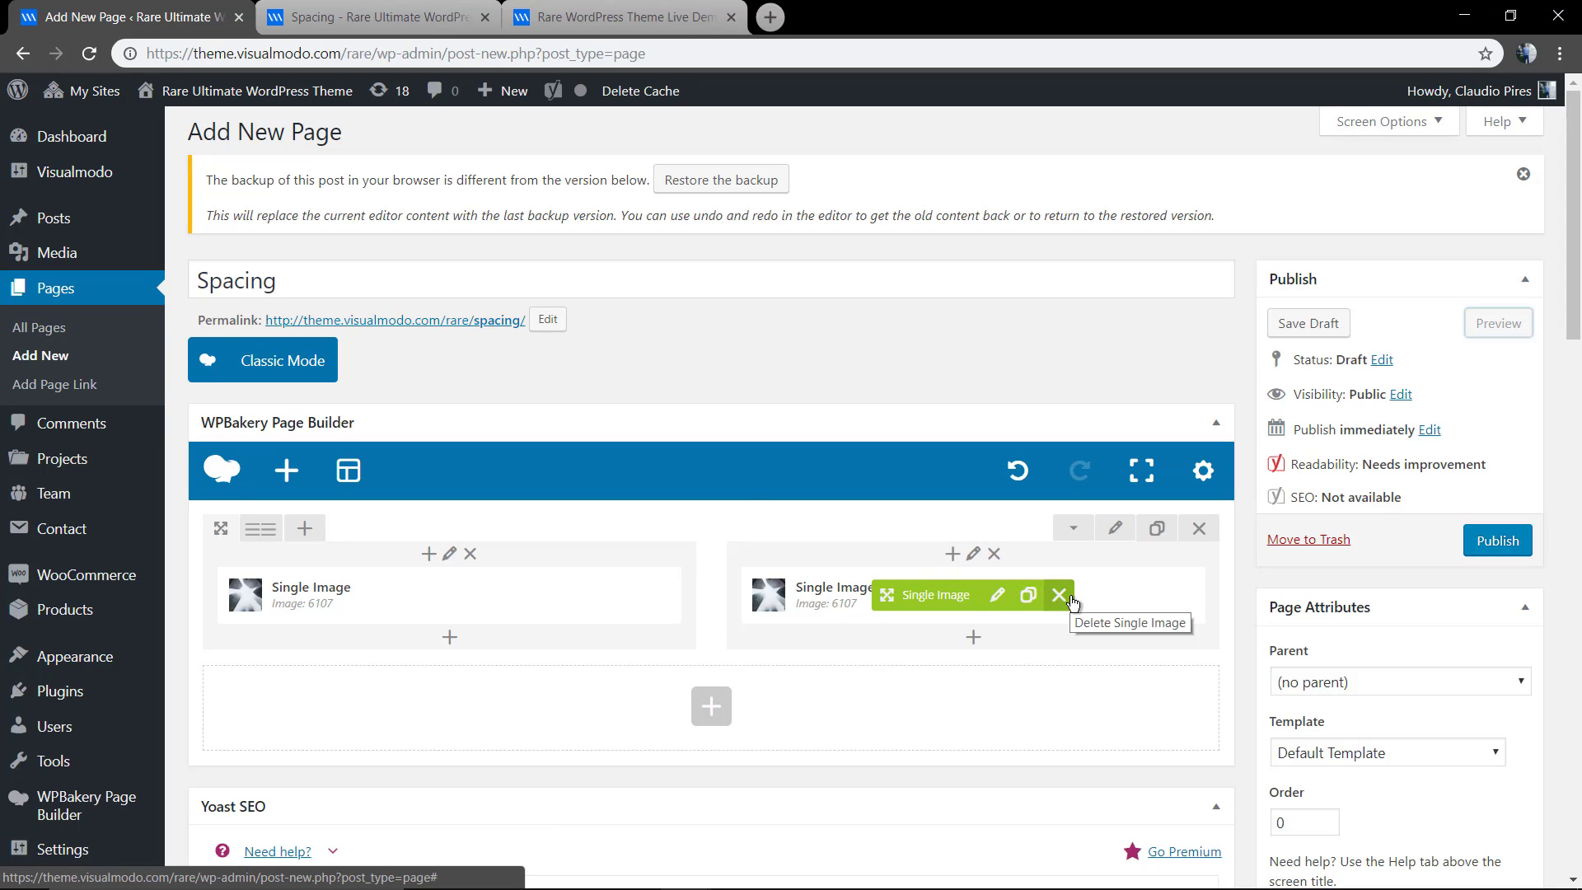
pyautogui.click(1060, 595)
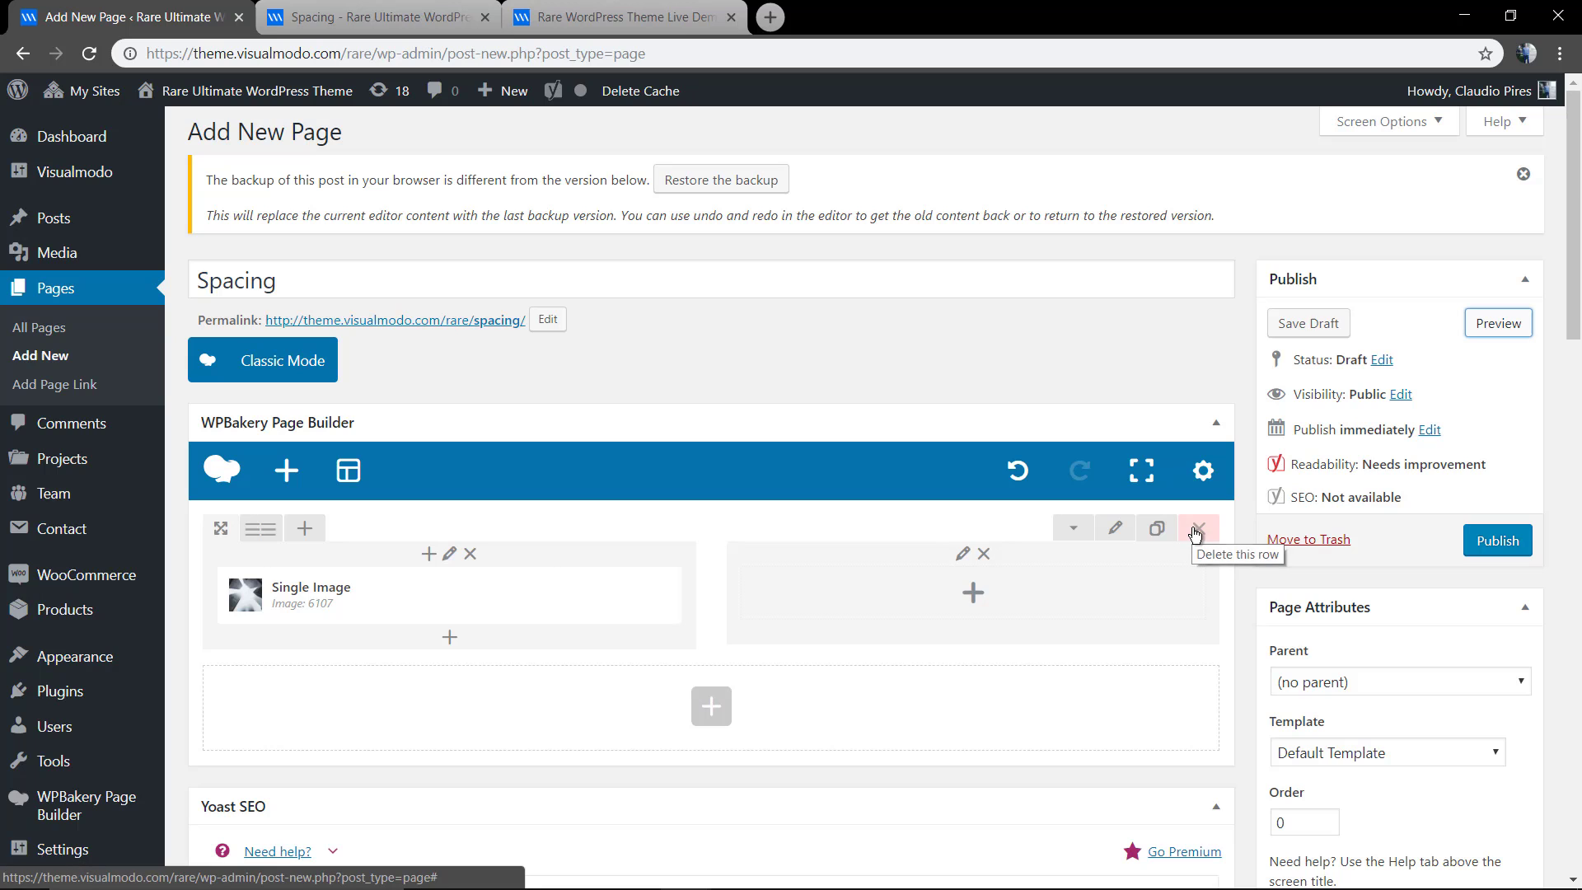
pyautogui.click(600, 16)
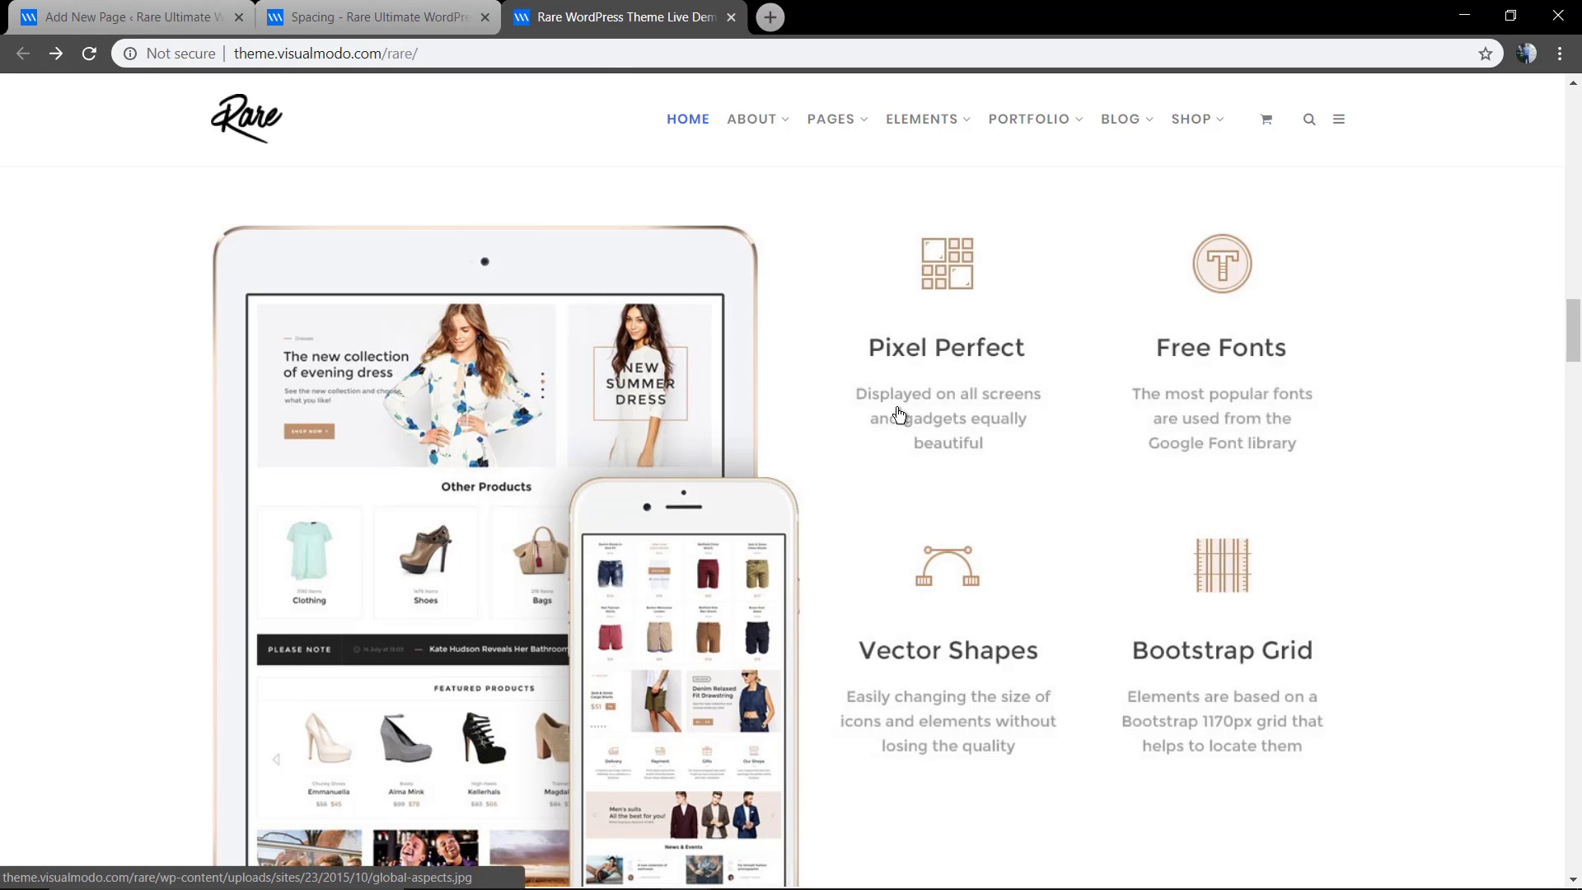
pyautogui.scroll(-2, 898, 415)
pyautogui.scroll(-8, 656, 717)
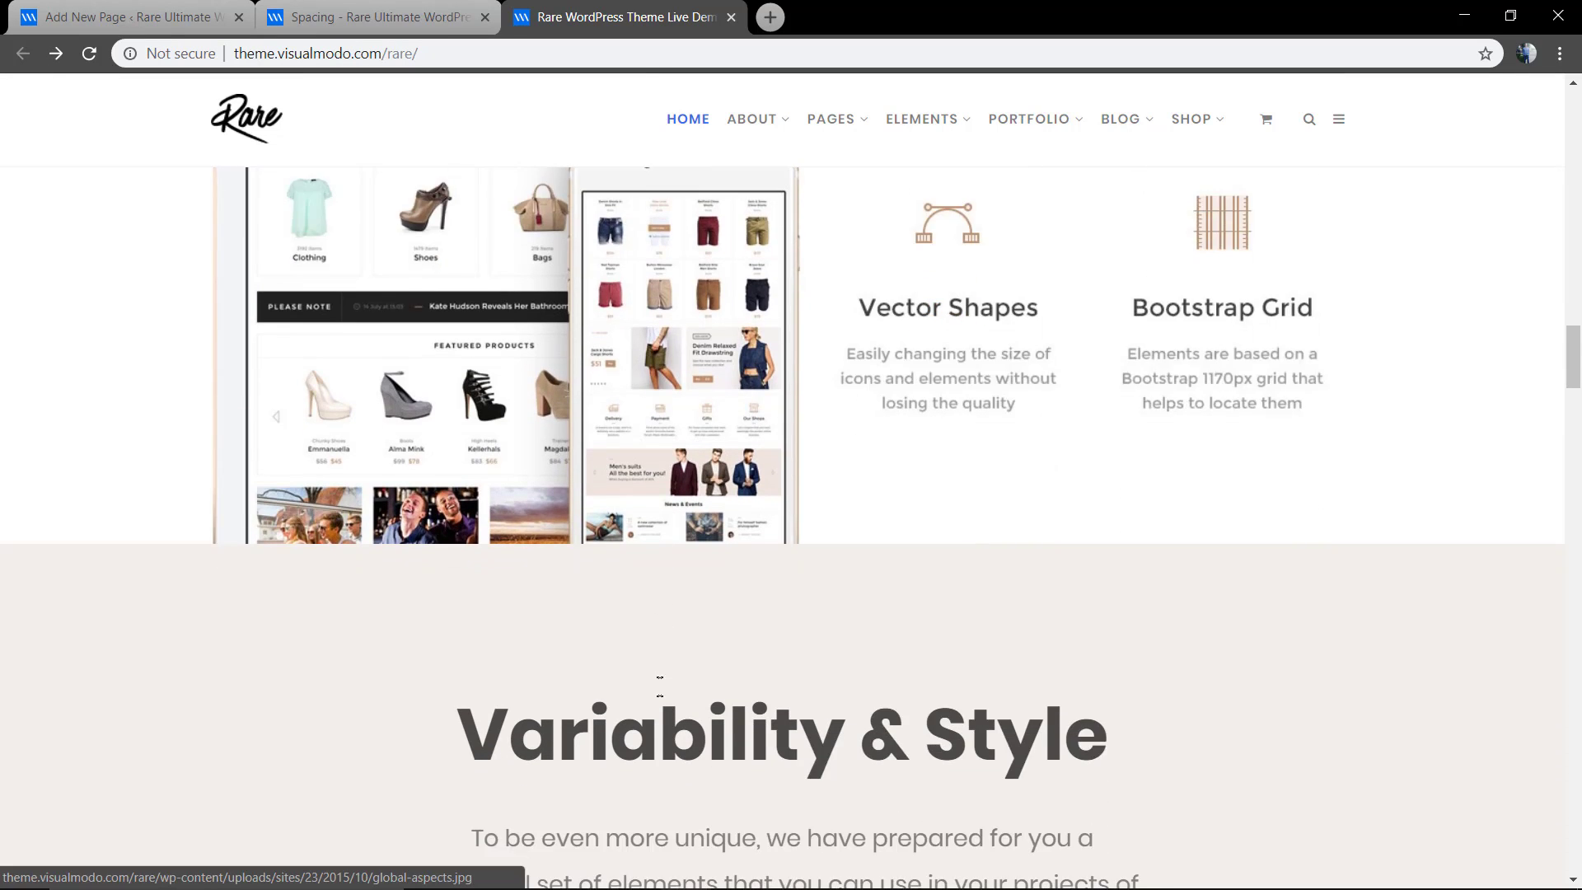